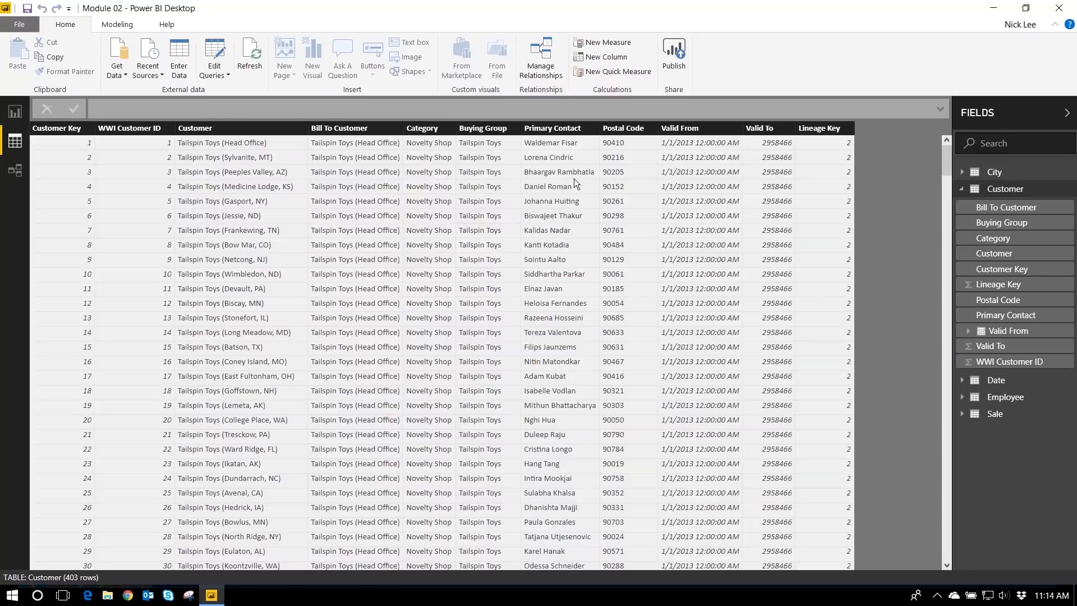
Add a calculated column named Length Function to the Customer table and begin its formula with the LEN function
{"action": "left_click_drag", "start_coordinate": [948, 164], "coordinate": [848, 179]}
{"action": "left_click", "coordinate": [128, 30]}
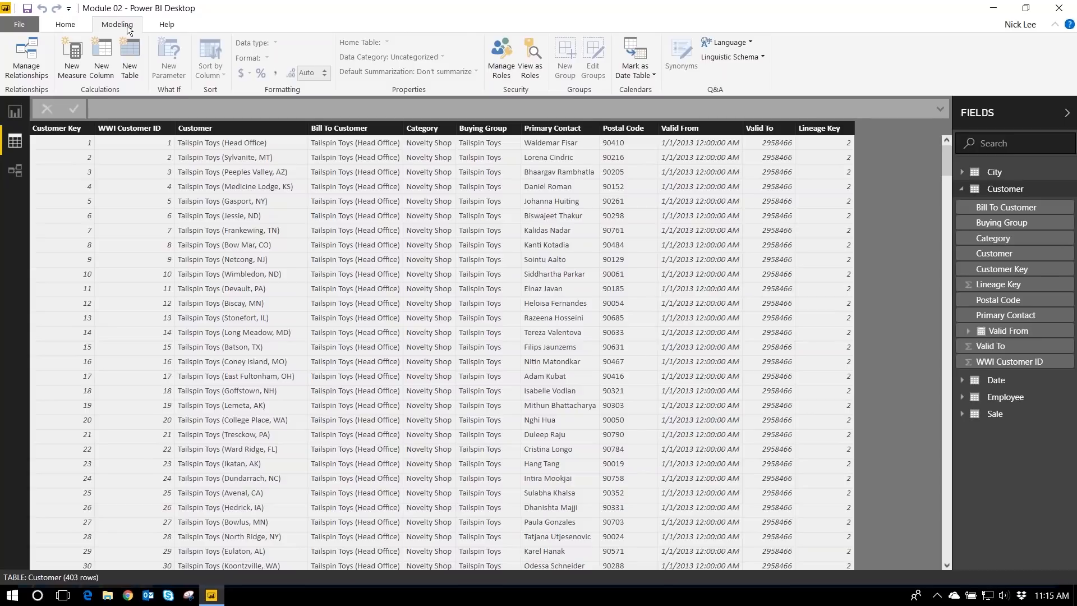
{"action": "left_click", "coordinate": [105, 56]}
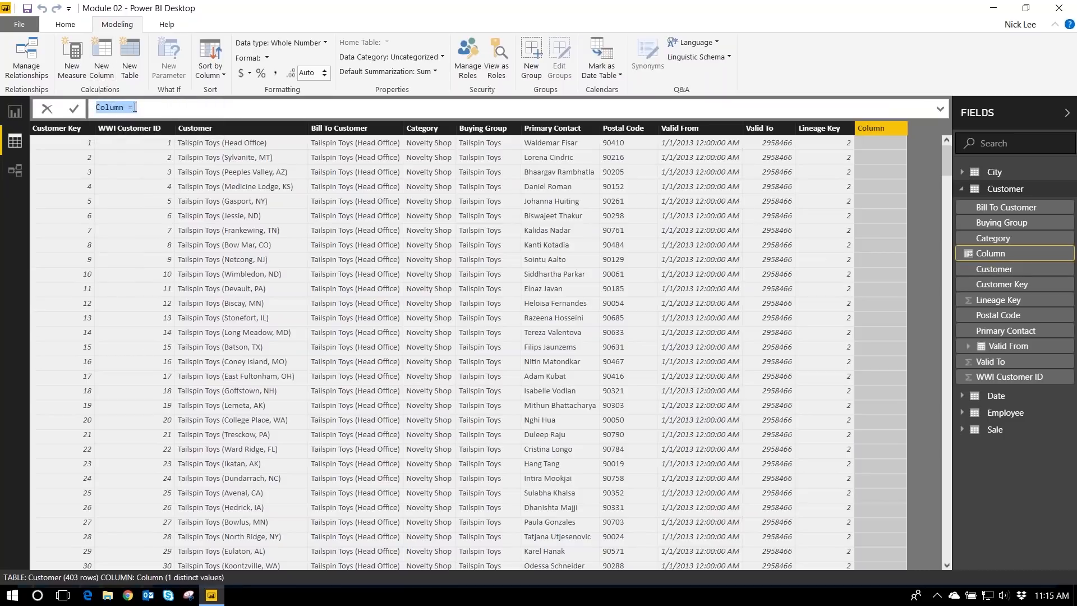
{"action": "left_click", "coordinate": [157, 107]}
{"action": "left_click_drag", "start_coordinate": [159, 107], "coordinate": [94, 108]}
{"action": "type", "text": "Length Function"}
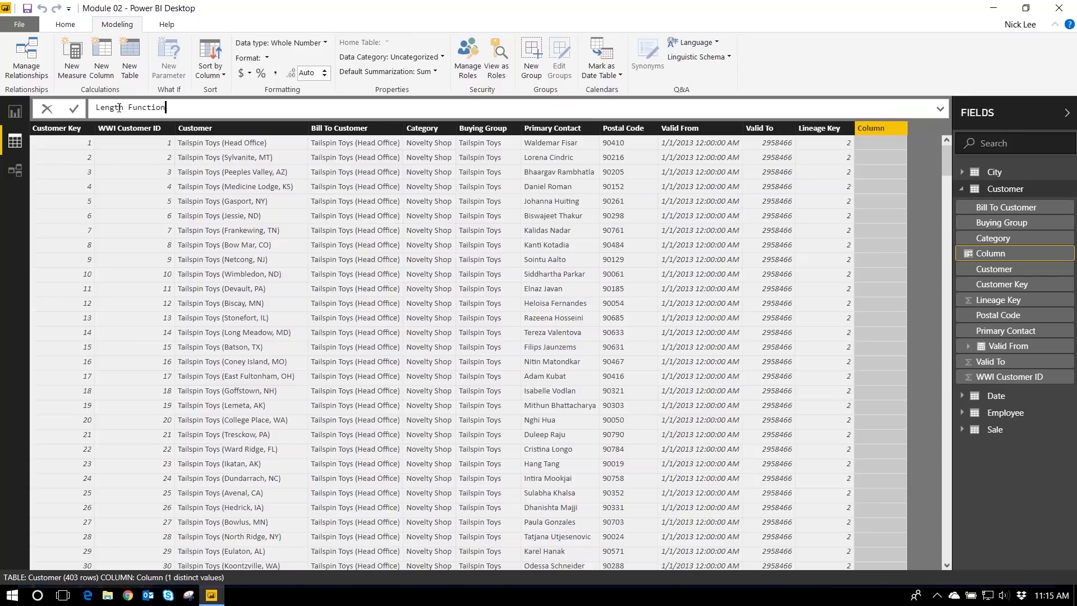
{"action": "type", "text": " = len"}
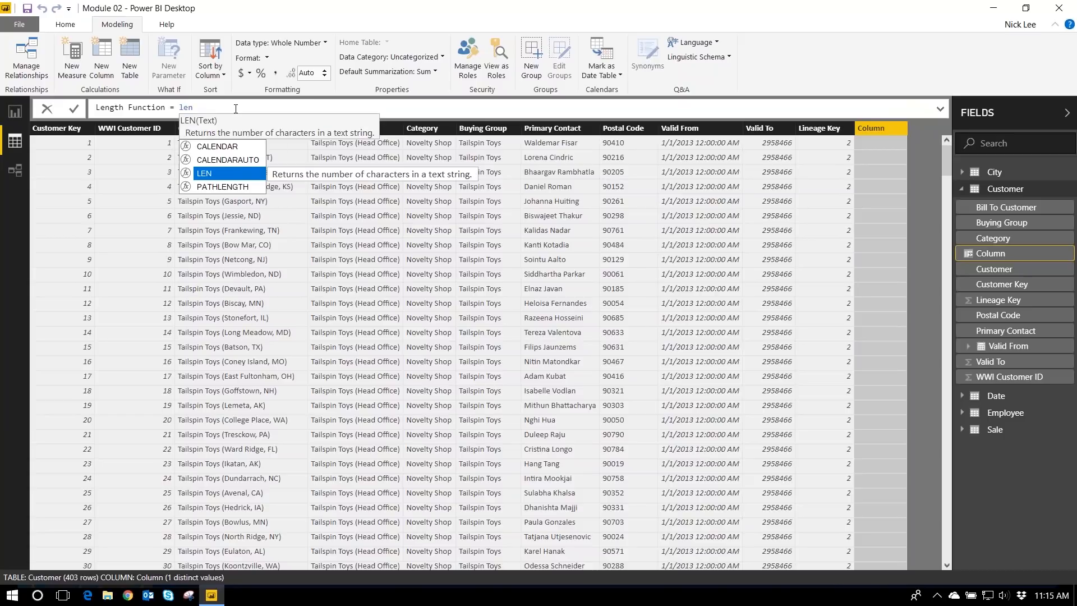
{"action": "key", "text": "Tab"}
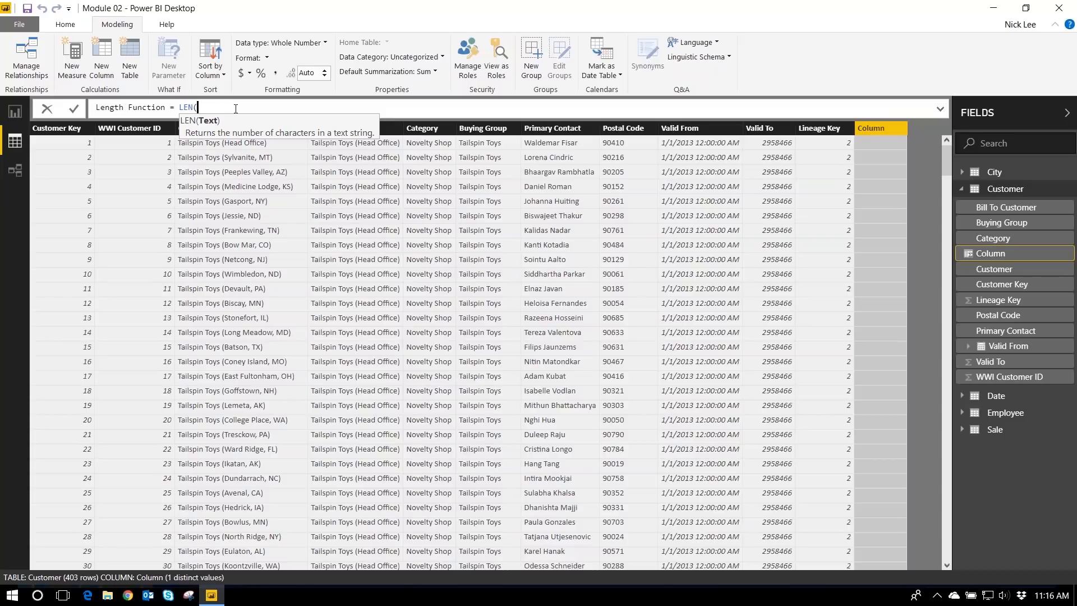
Complete the LEN formula with 'Customer'[Customer] as its text argument and commit the column
{"action": "type", "text": "'"}
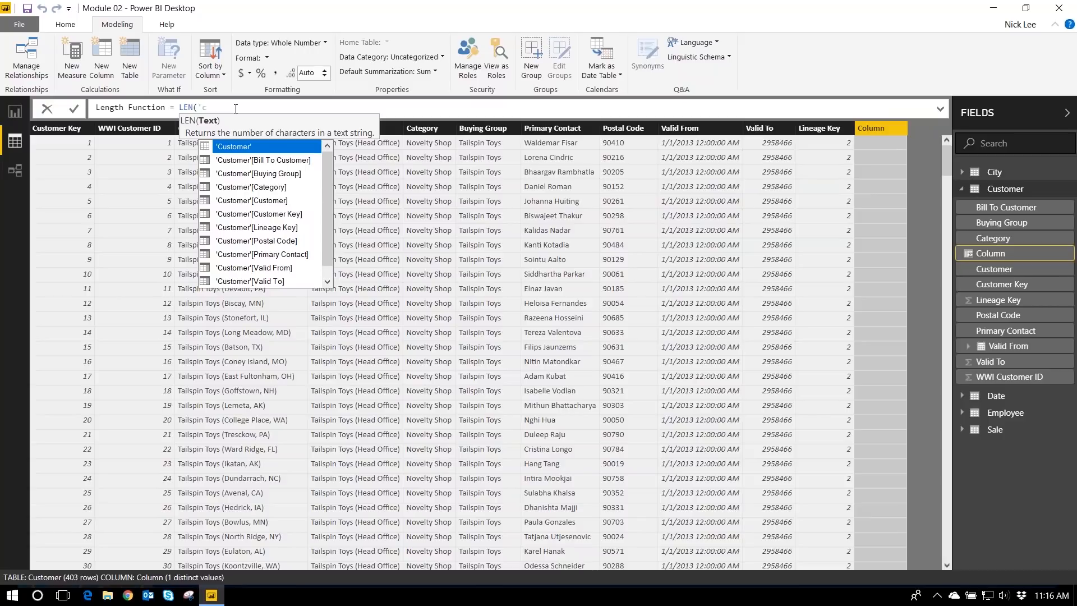
{"action": "type", "text": "cst"}
{"action": "key", "text": "BackSpace"}
{"action": "key", "text": "BackSpace"}
{"action": "type", "text": "ustomer'"}
{"action": "key", "text": "Tab"}
{"action": "type", "text": "[cust"}
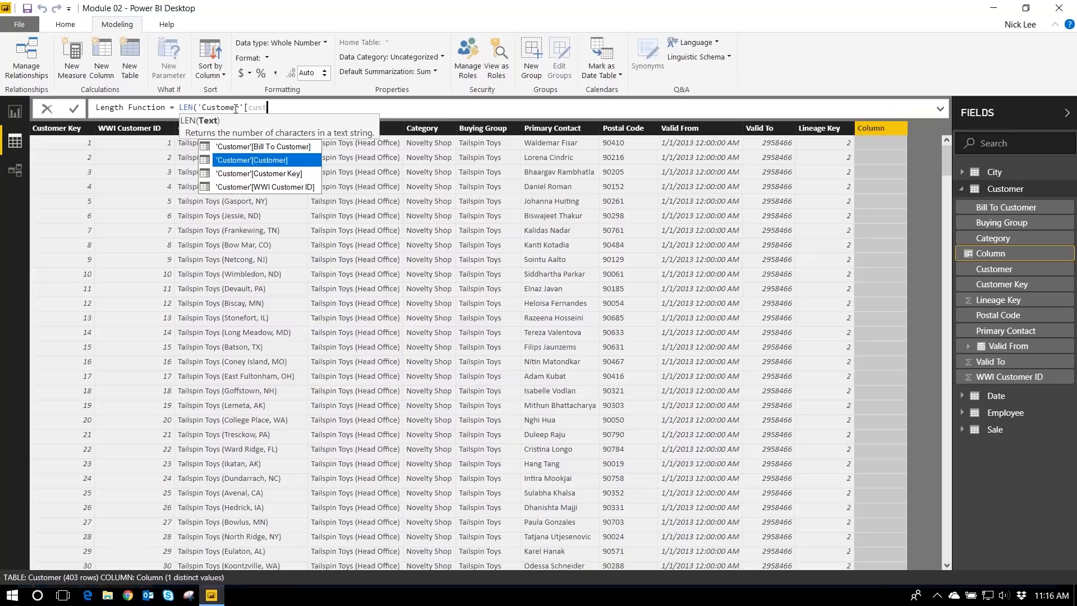
{"action": "key", "text": "Tab"}
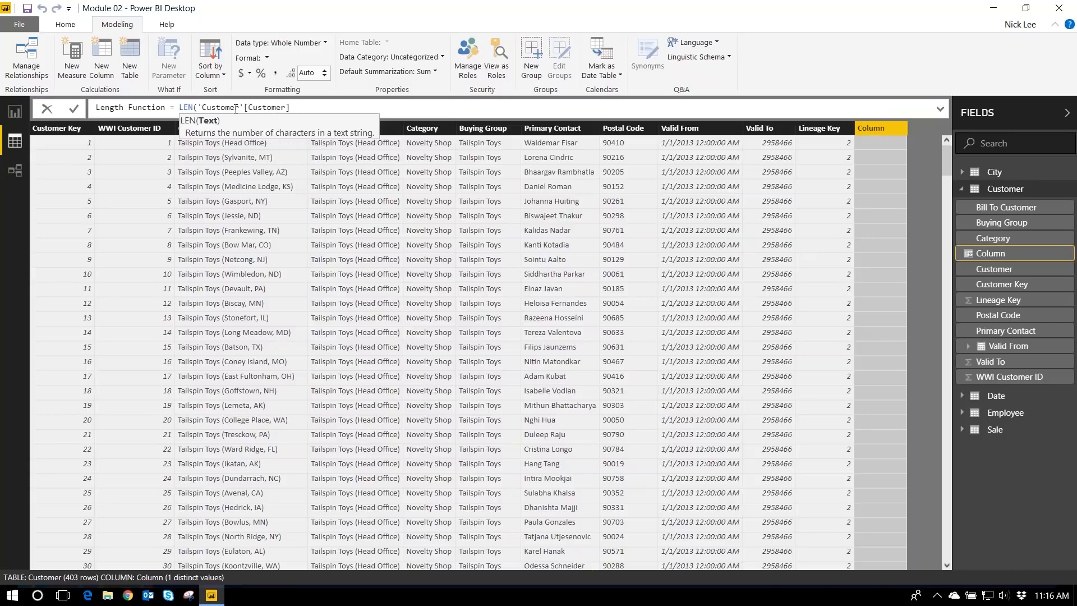
{"action": "type", "text": ")"}
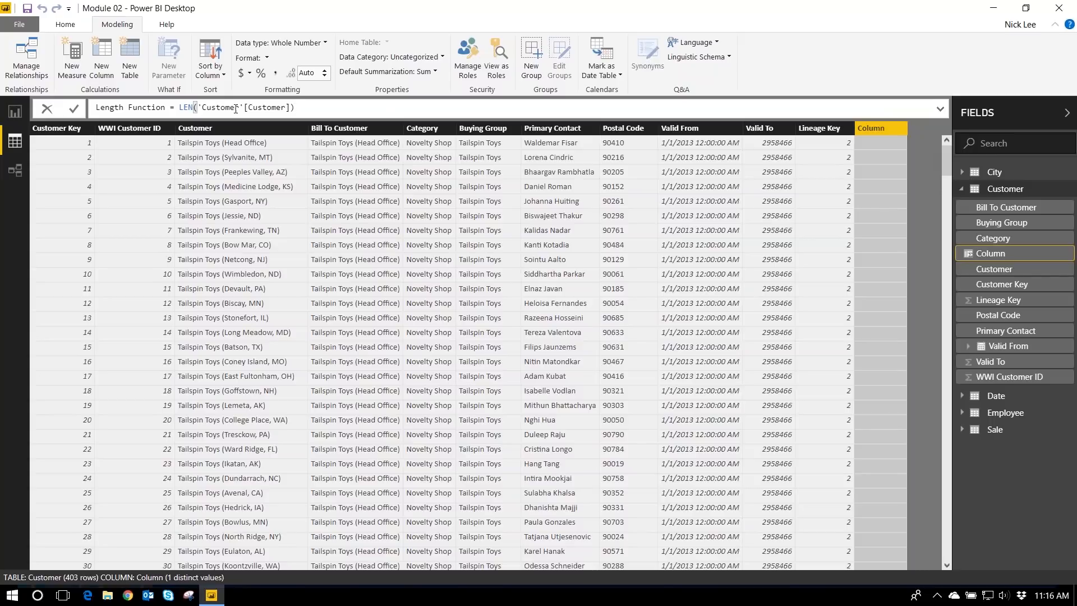
{"action": "key", "text": "Return"}
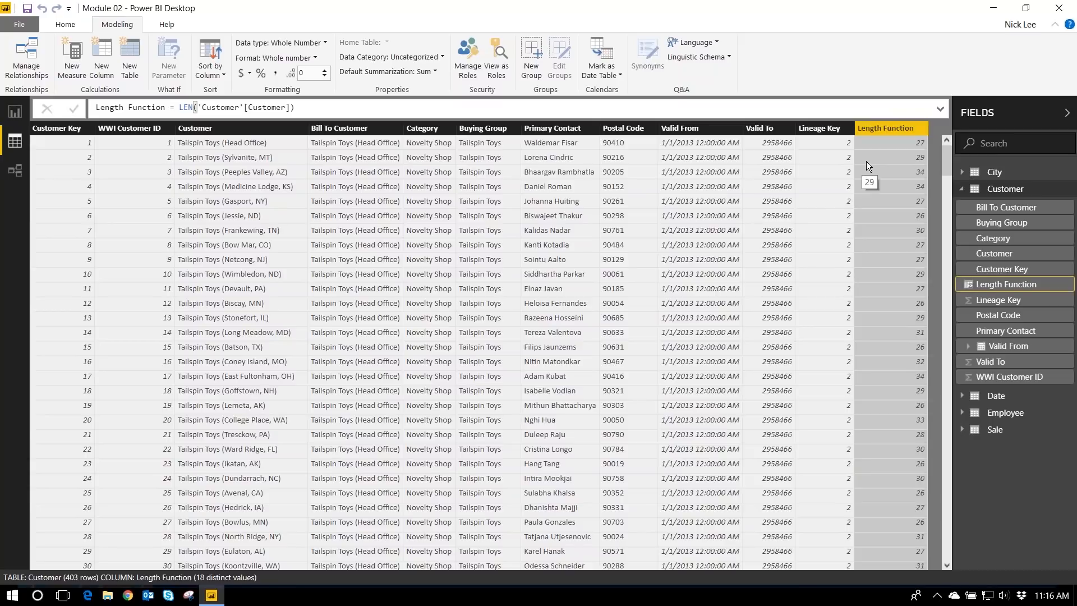
{"action": "left_click", "coordinate": [195, 160]}
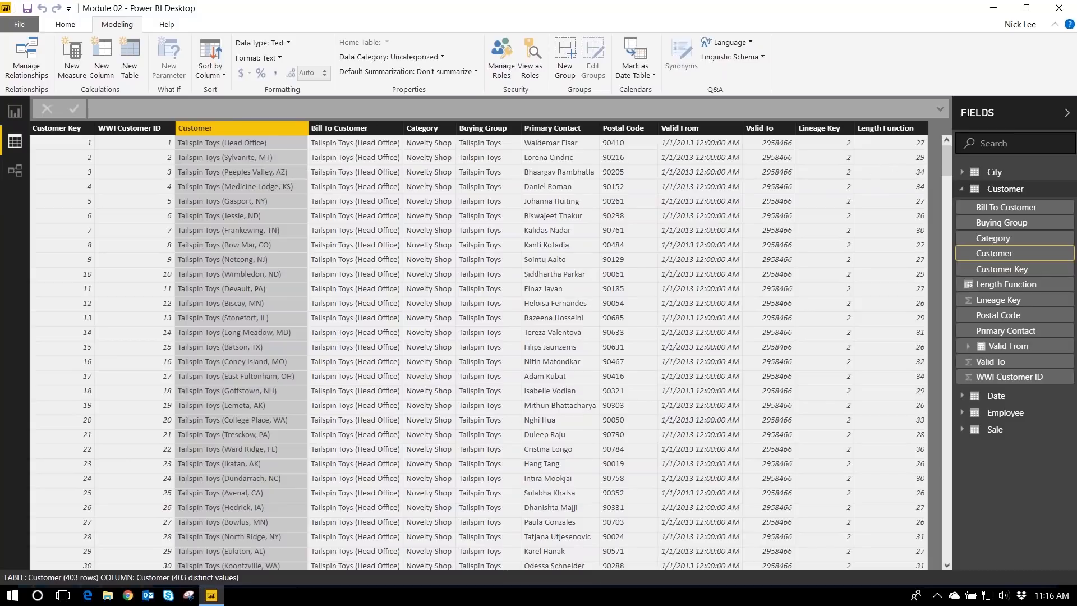
{"action": "left_click", "coordinate": [877, 133]}
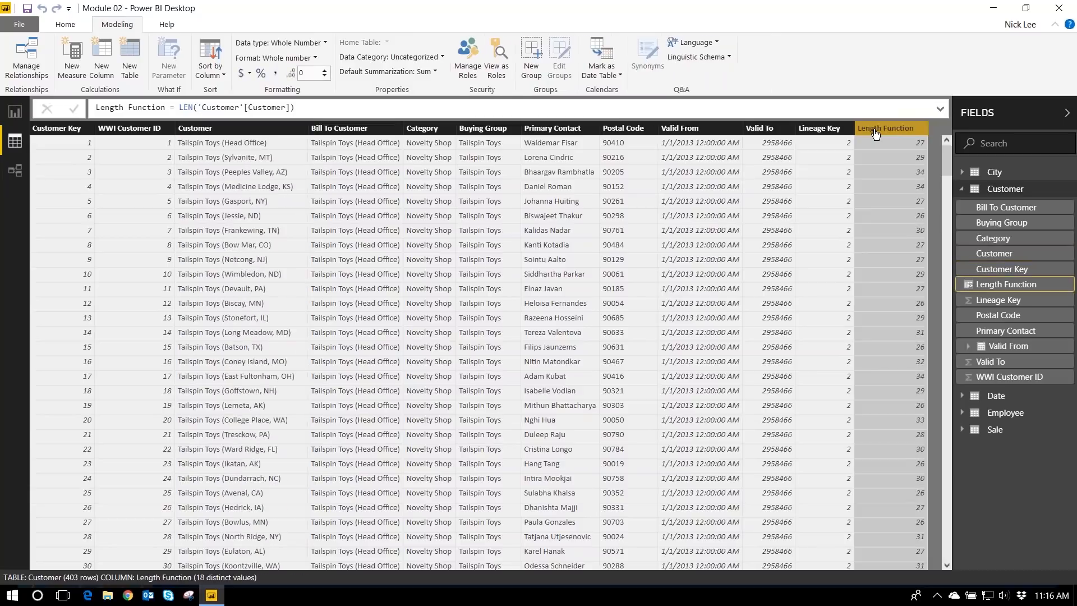
Add a calculated column named Search Function to the Customer table and begin a SEARCH formula that finds "("
{"action": "left_click", "coordinate": [99, 68]}
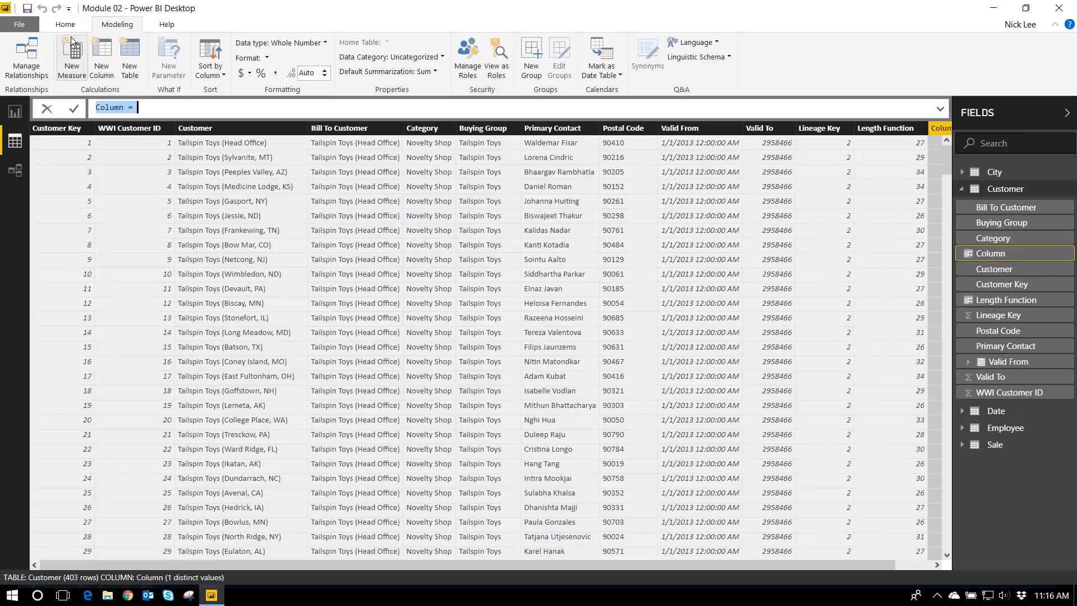
{"action": "left_click", "coordinate": [225, 106]}
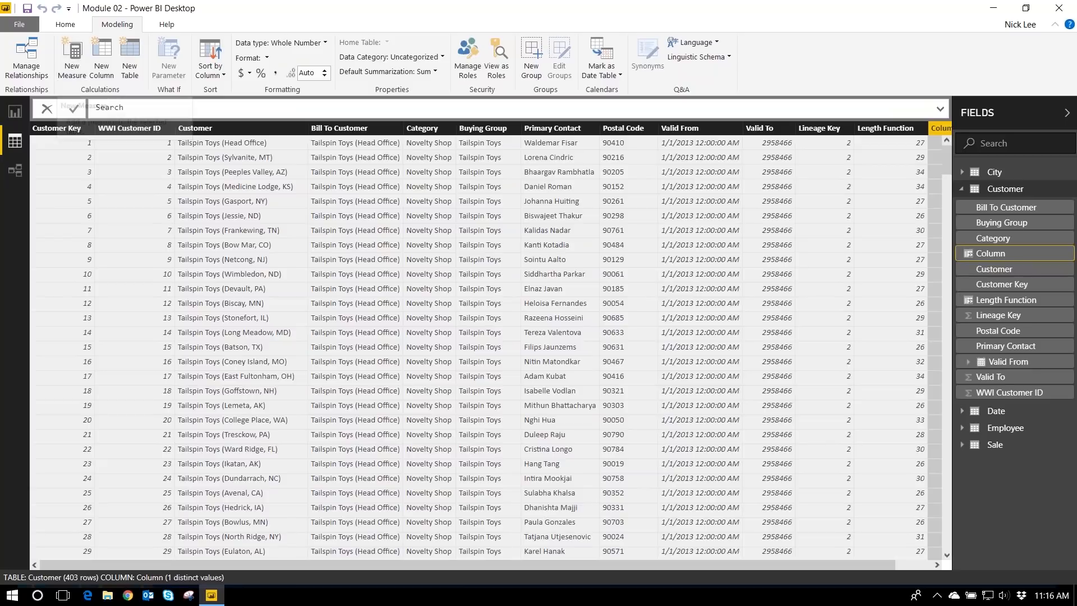
{"action": "type", "text": "Search Function = "}
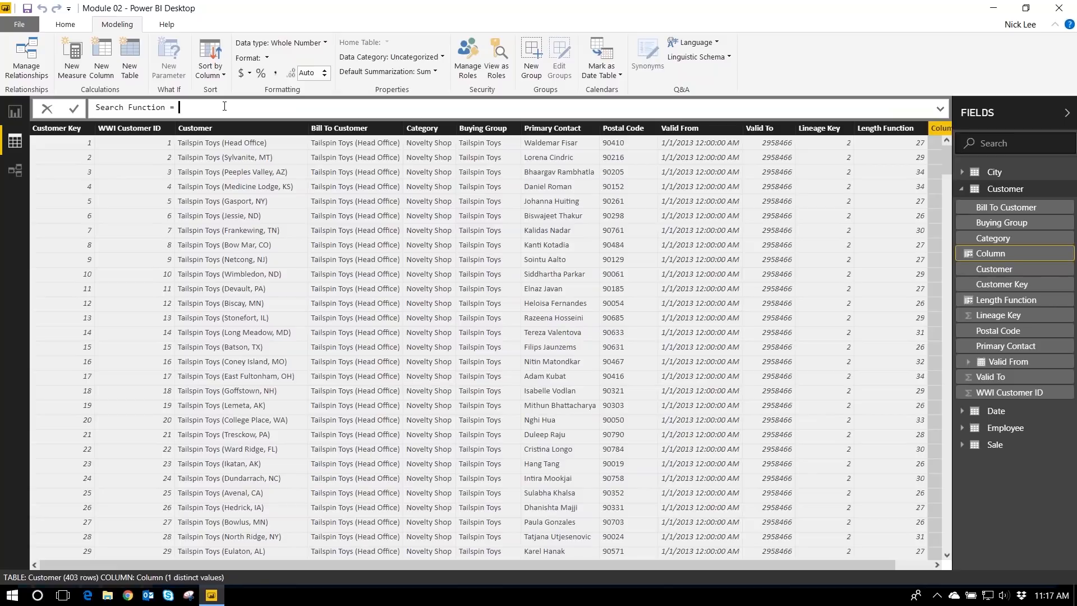
{"action": "type", "text": "sea"}
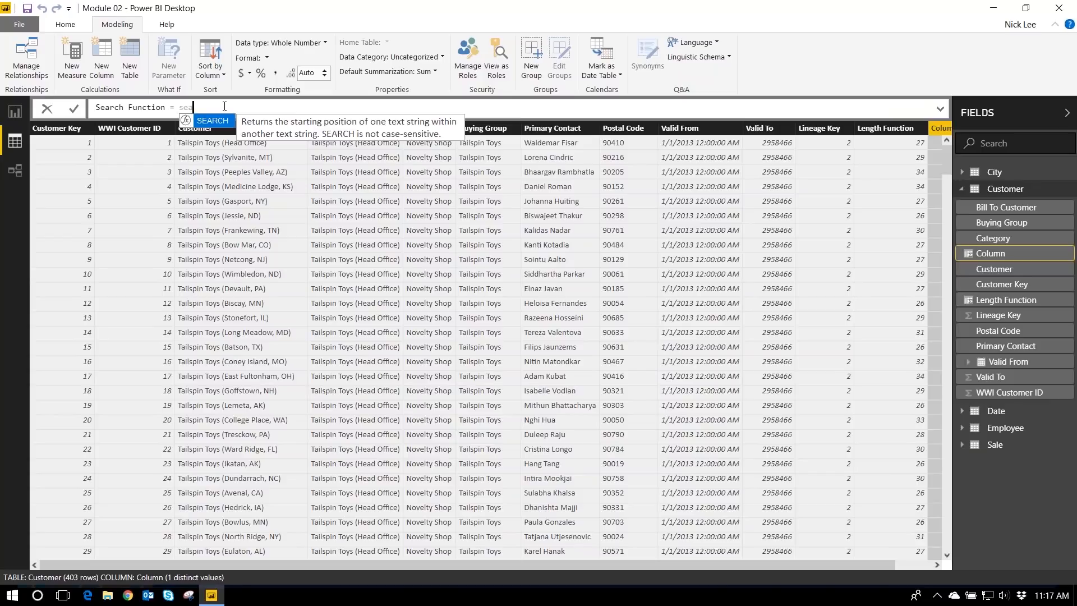
{"action": "key", "text": "Tab"}
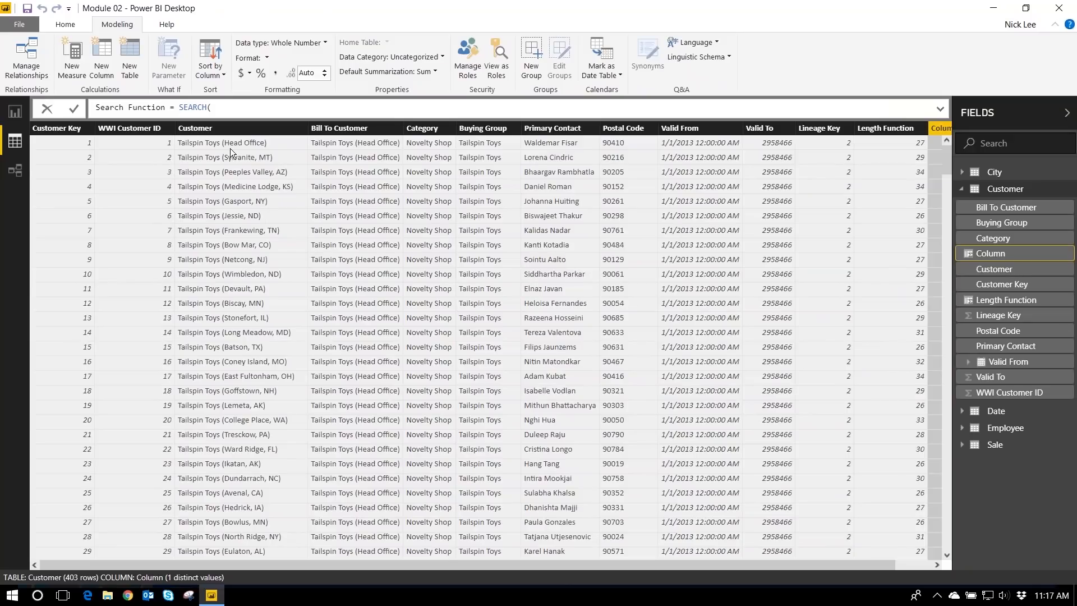
{"action": "key", "text": "BackSpace"}
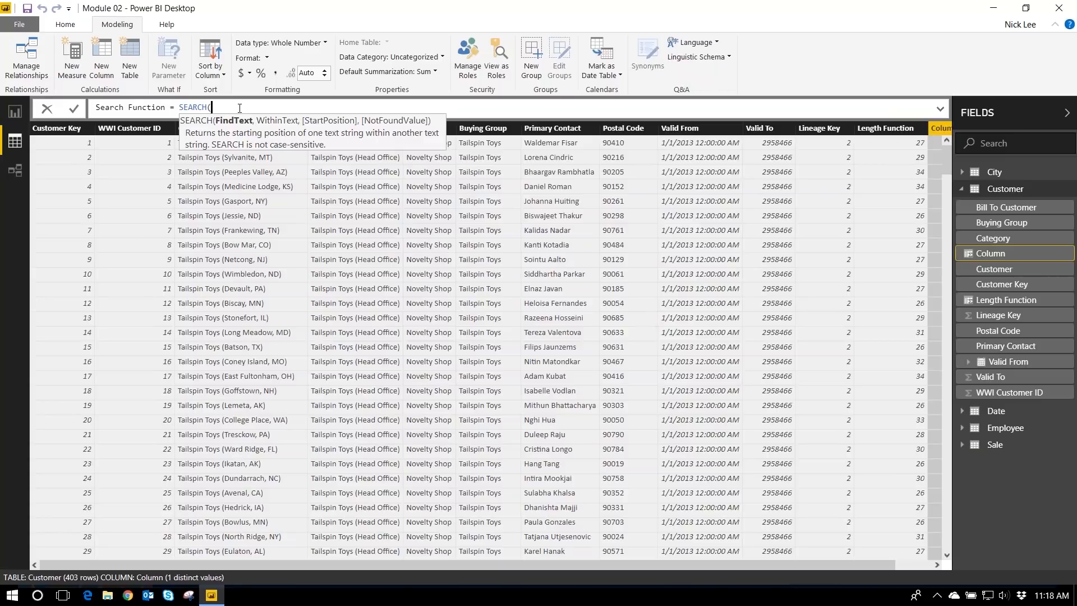
{"action": "type", "text": "\"(\""}
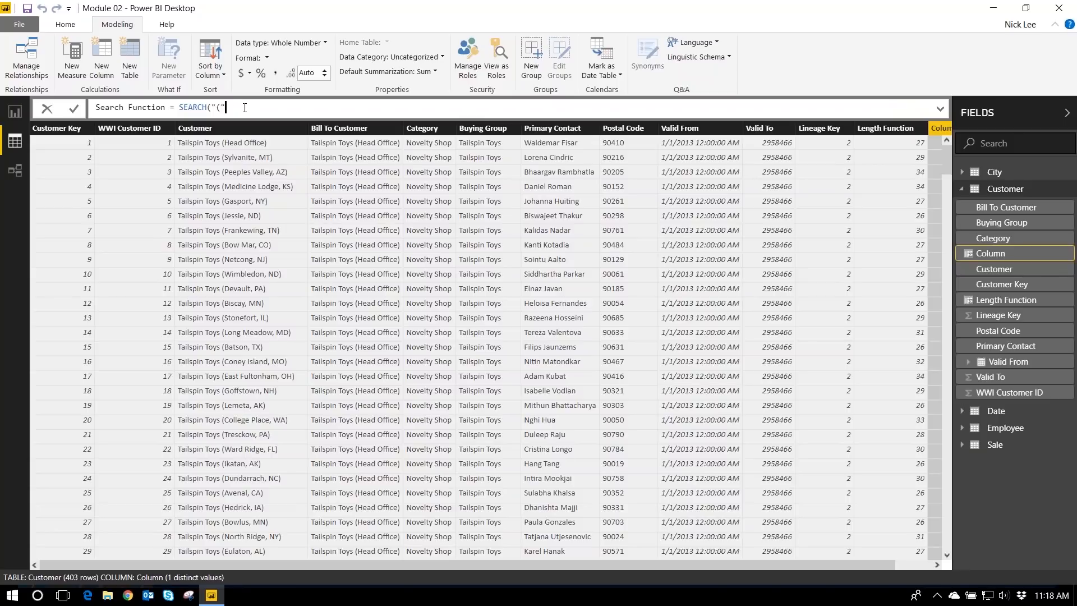
{"action": "type", "text": ","}
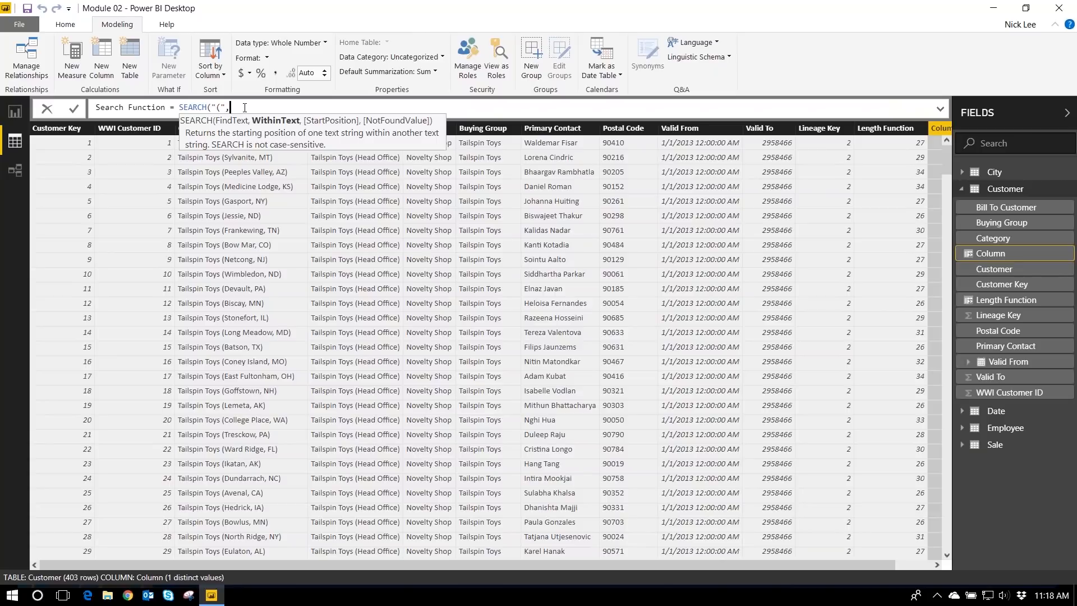
Enter 'Customer'[Customer] as the text the SEARCH function looks within
{"action": "type", "text": "'c"}
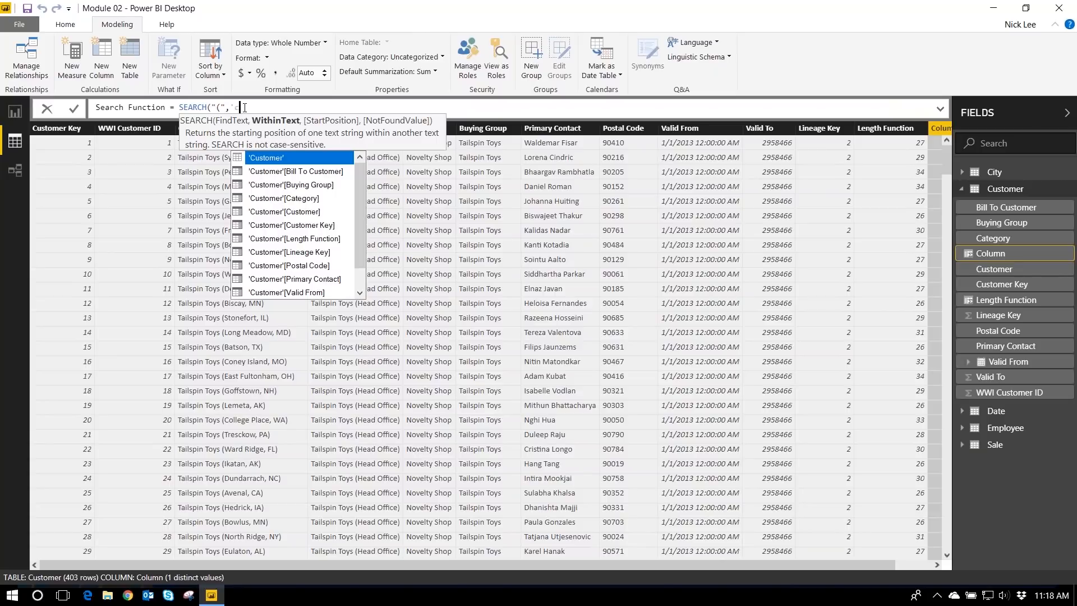
{"action": "type", "text": "u"}
{"action": "key", "text": "Tab"}
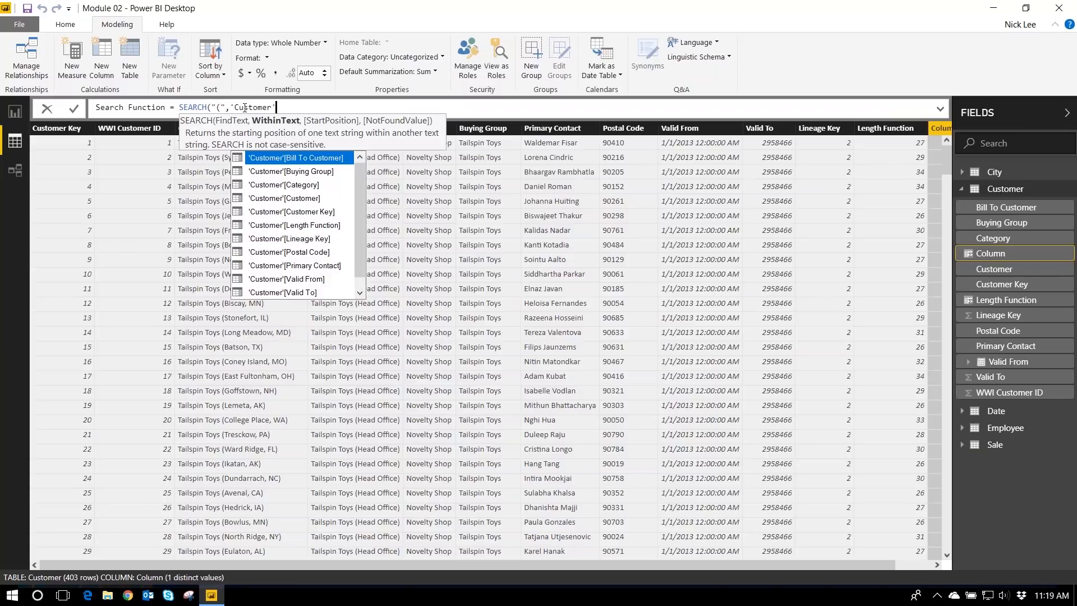
{"action": "type", "text": "[cu"}
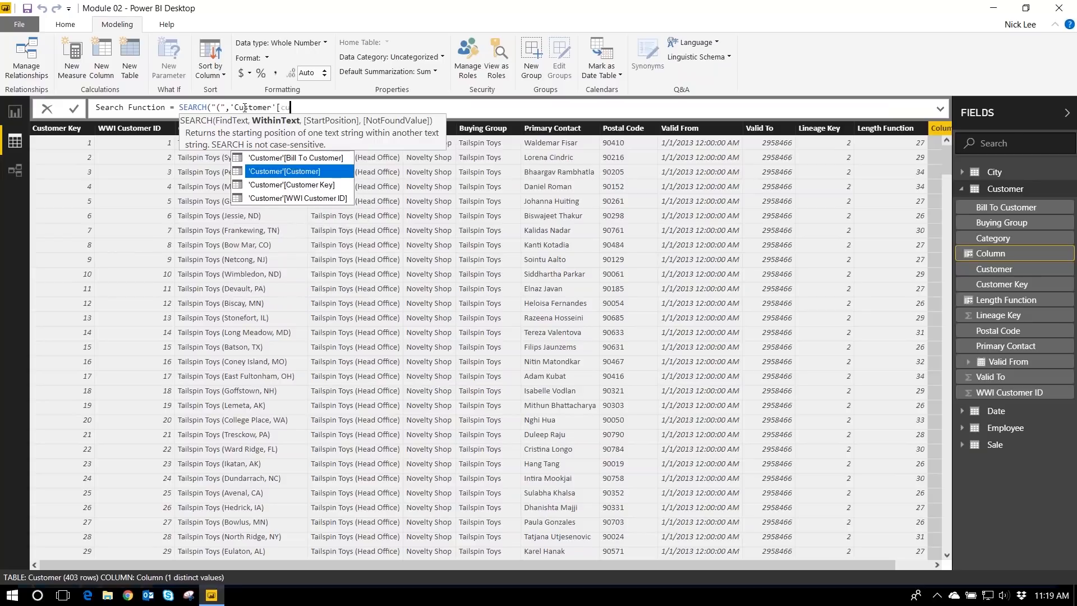
{"action": "key", "text": "Tab"}
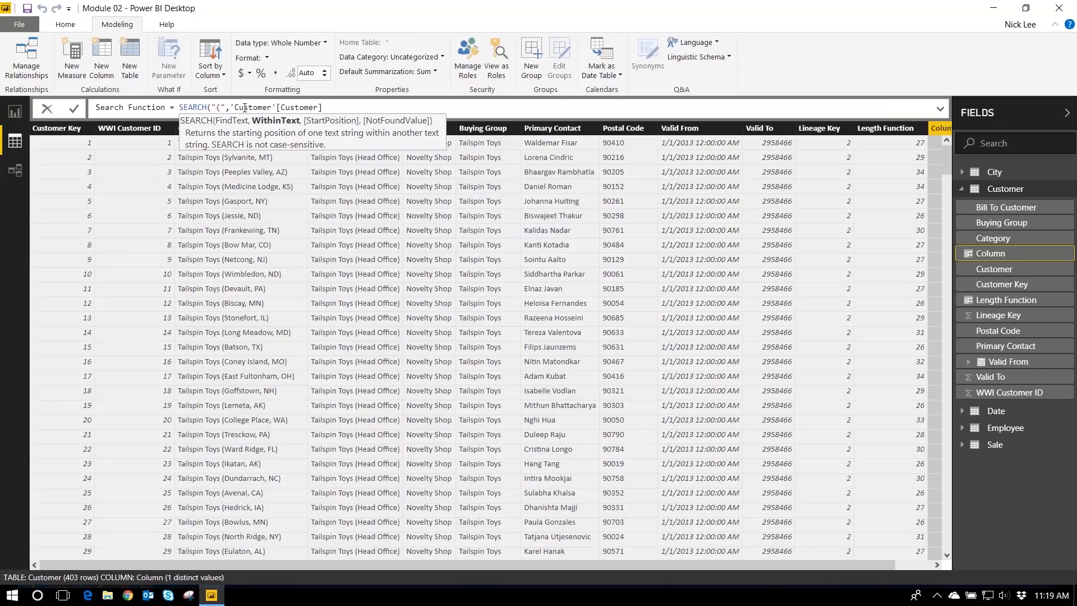
Finish the SEARCH formula with start position 1 and not-found value 0, and commit the column
{"action": "type", "text": ","}
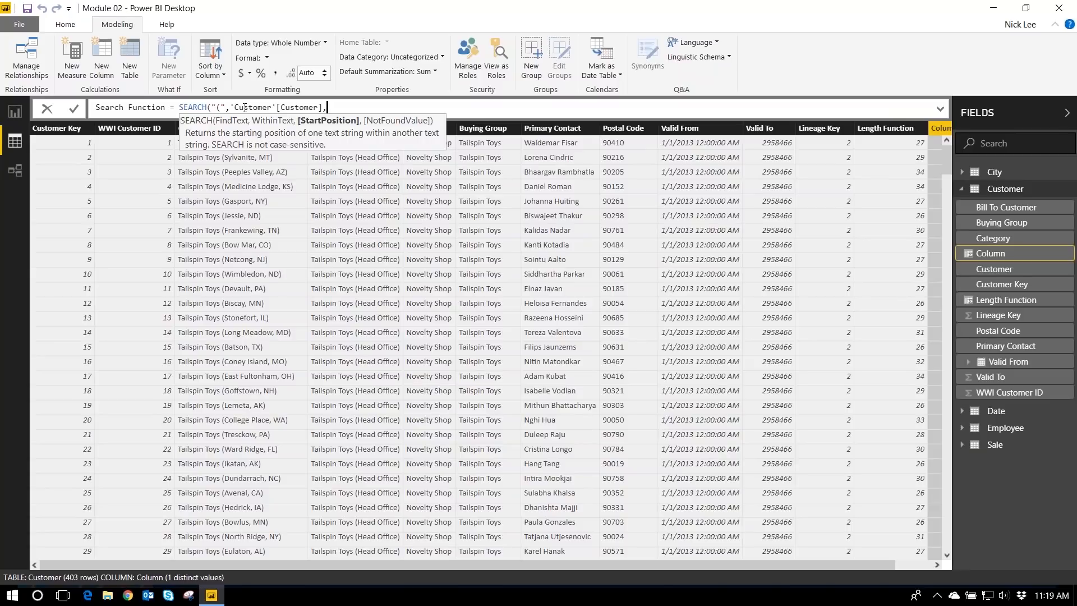
{"action": "type", "text": "1"}
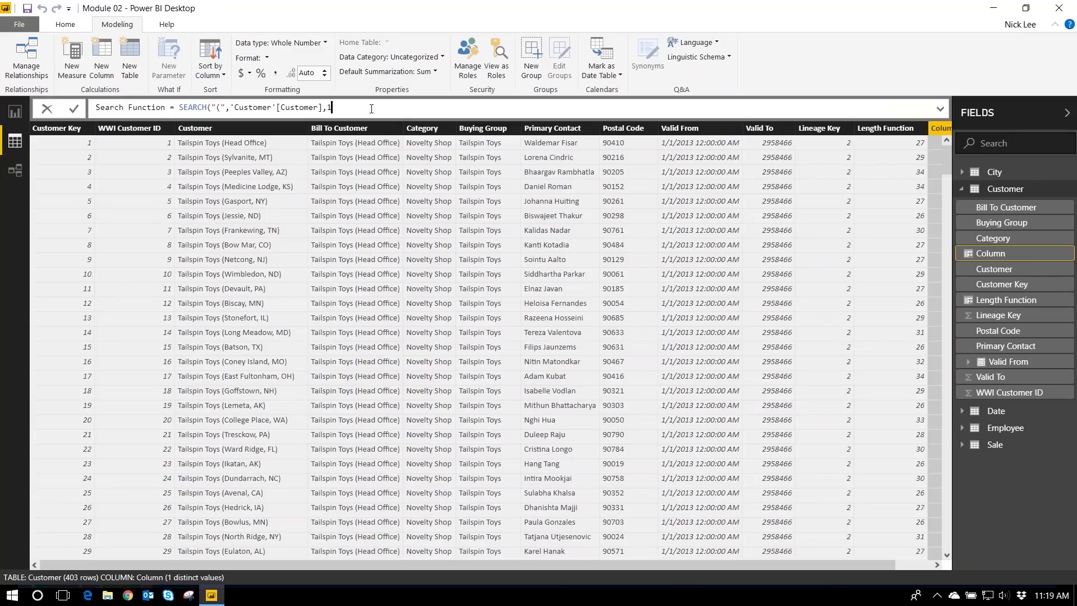
{"action": "type", "text": ","}
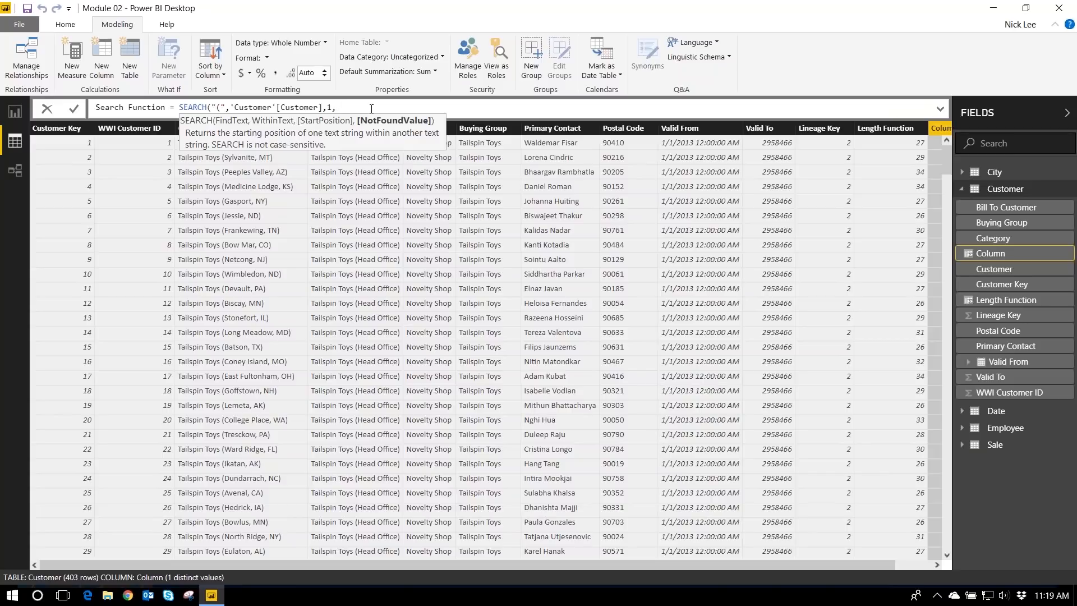
{"action": "type", "text": " 0)"}
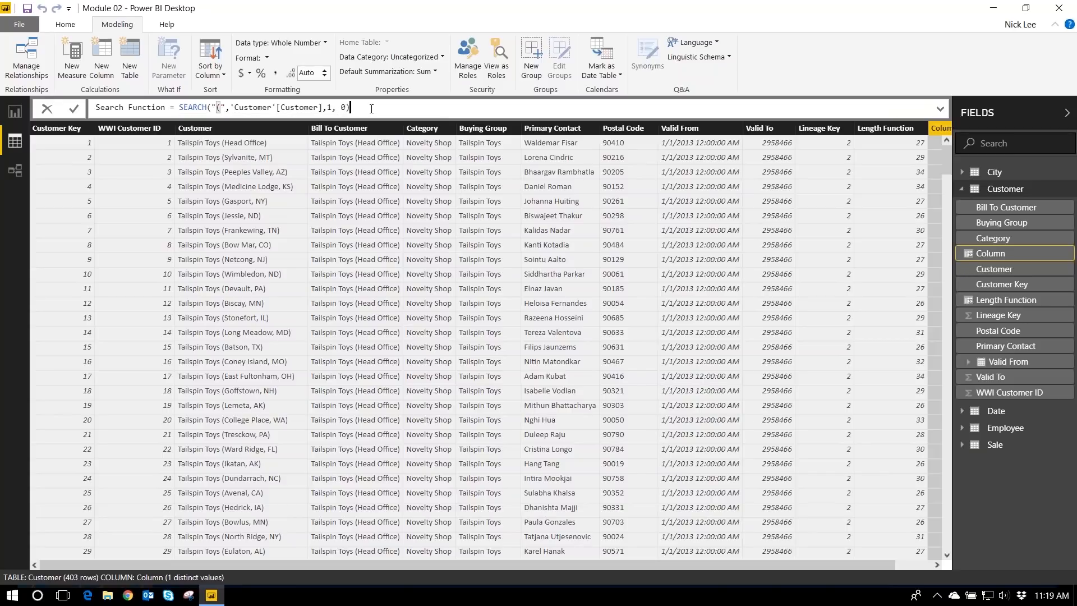
{"action": "key", "text": "Return"}
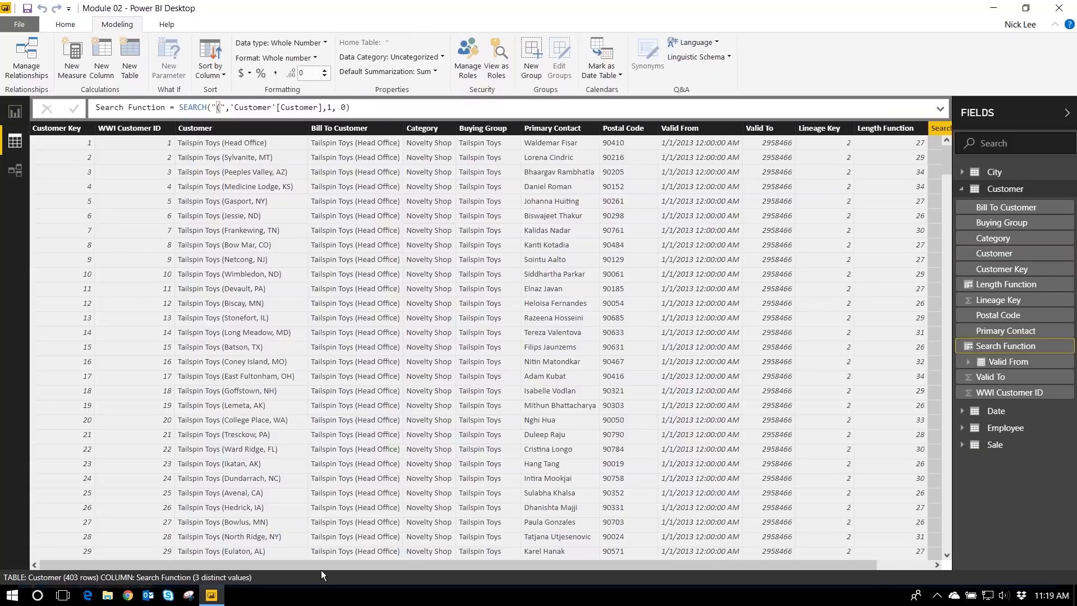
Examine the Search Function values against the customer names throughout the Customer table
{"action": "scroll", "coordinate": [312, 561], "scroll_direction": "right", "scroll_amount": 2}
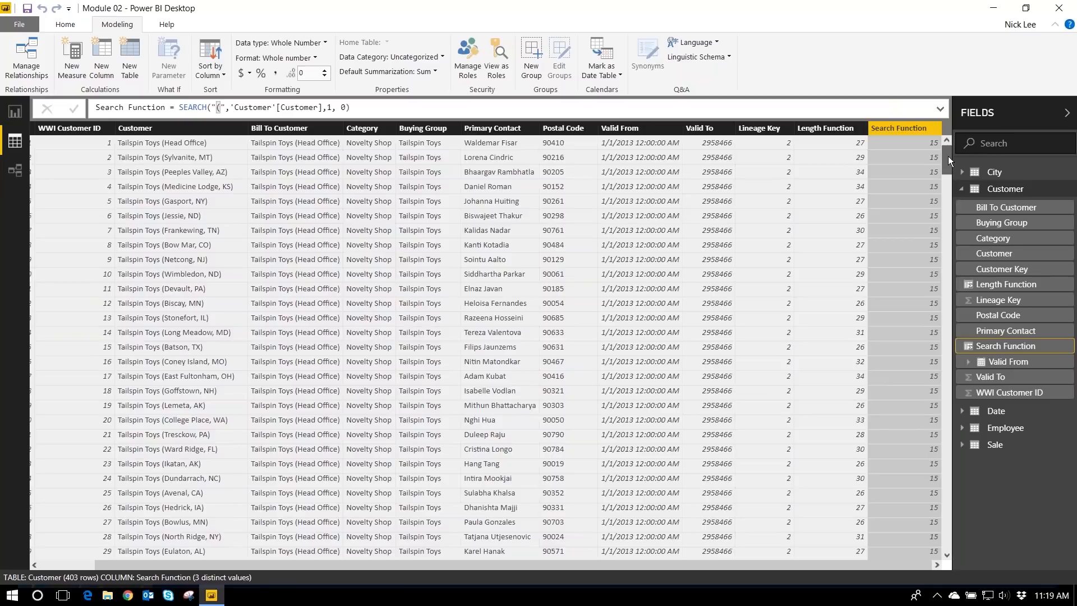
{"action": "left_click_drag", "start_coordinate": [947, 157], "coordinate": [950, 368]}
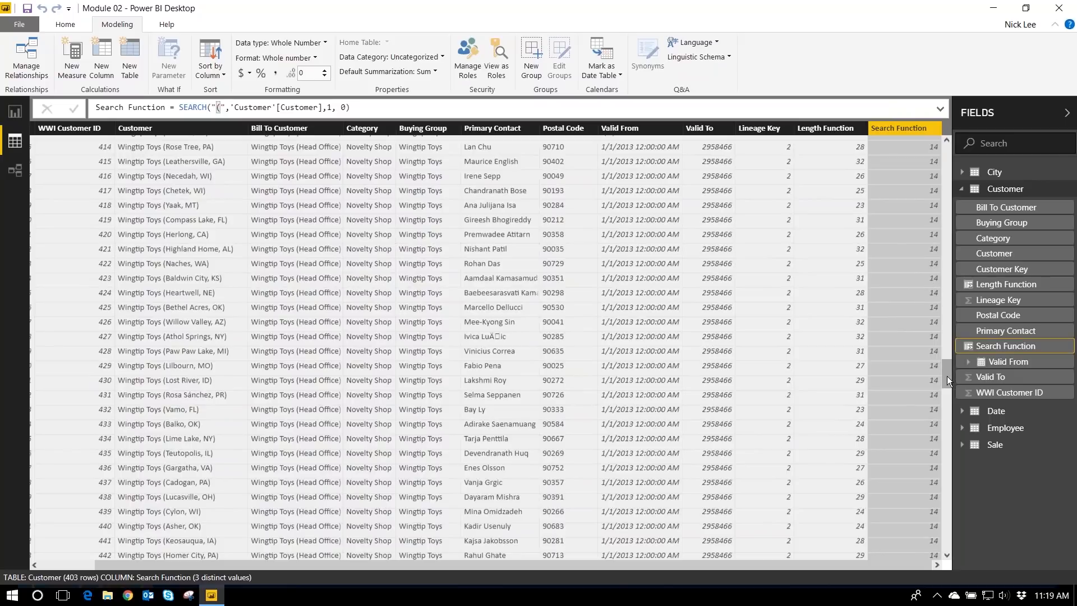
{"action": "left_click_drag", "start_coordinate": [947, 375], "coordinate": [947, 143]}
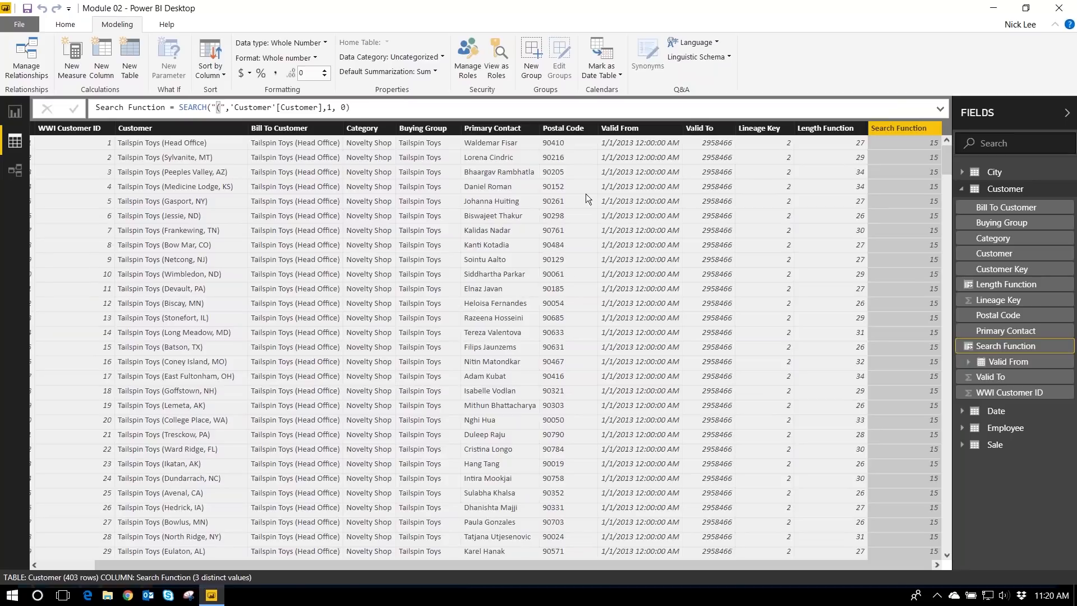
{"action": "scroll", "coordinate": [401, 222], "scroll_direction": "down", "scroll_amount": 15}
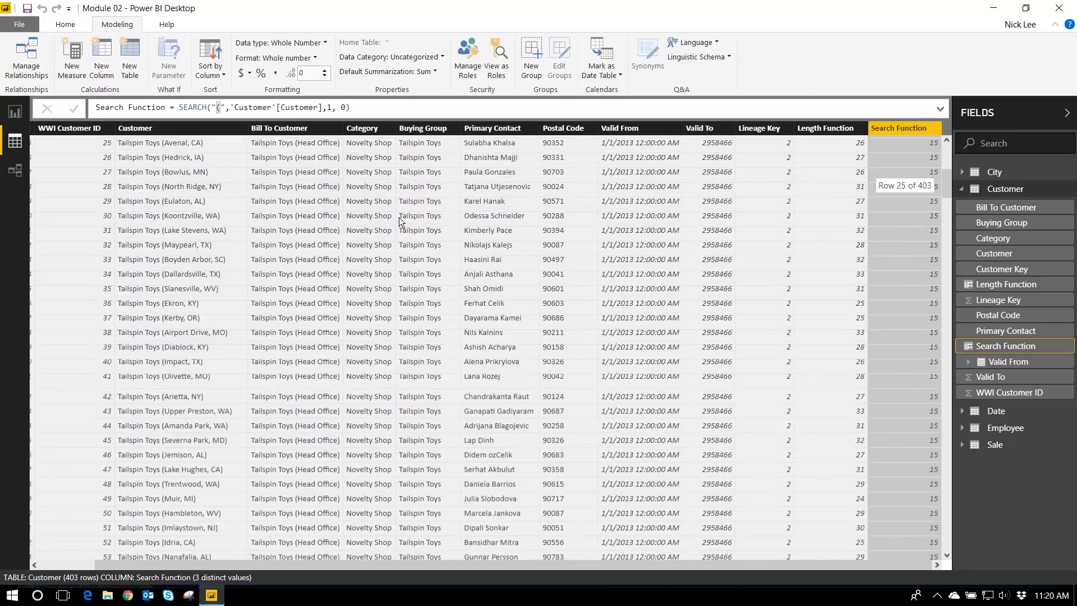
{"action": "scroll", "coordinate": [396, 217], "scroll_direction": "up", "scroll_amount": 5}
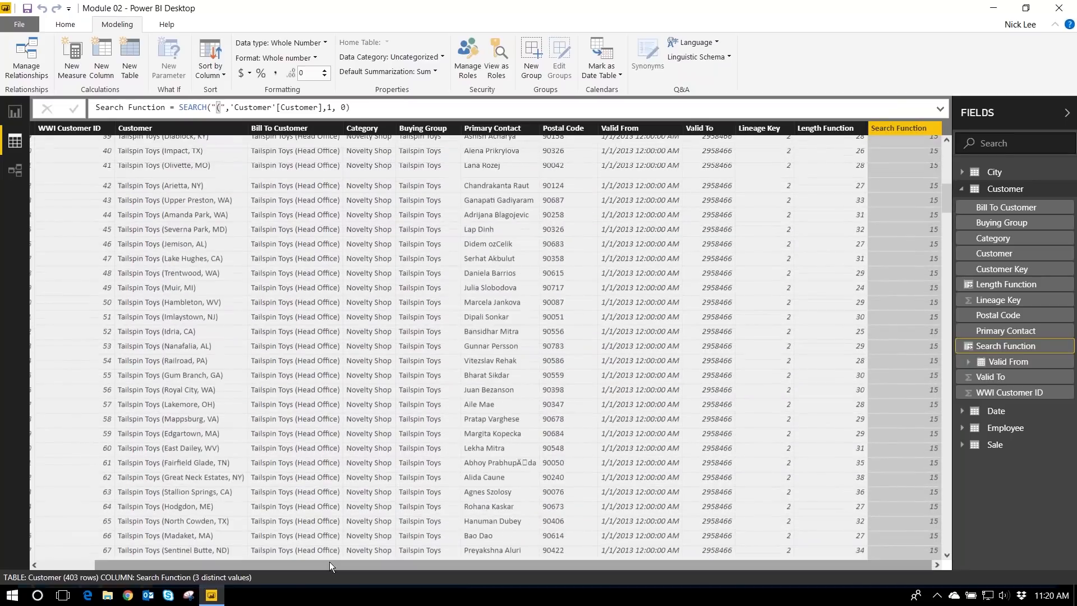
{"action": "left_click_drag", "start_coordinate": [311, 561], "coordinate": [255, 561]}
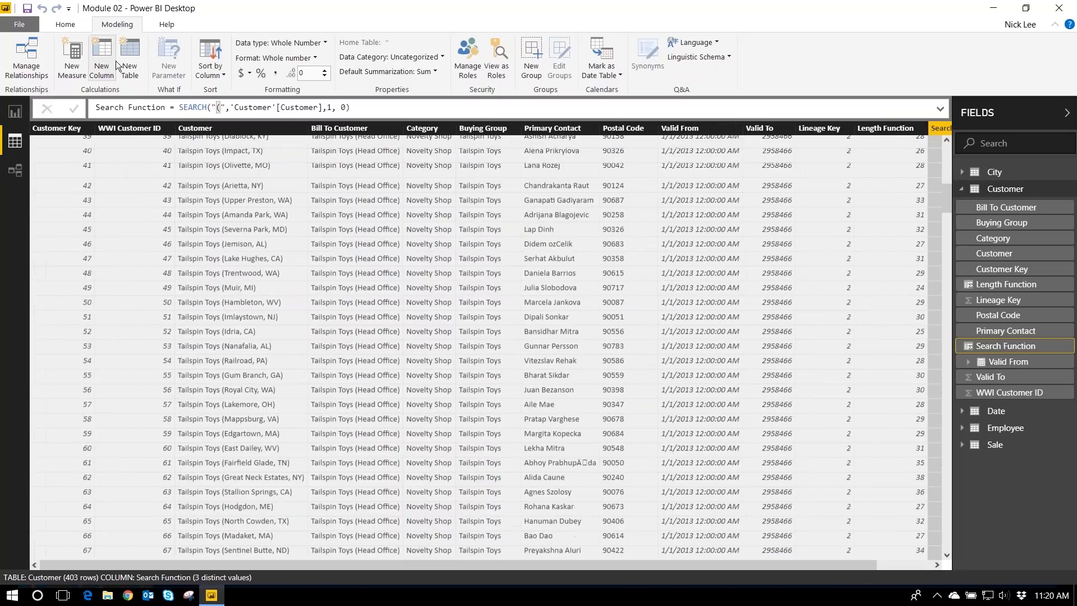
Add a calculated column named City State to the Customer table and begin its formula with the MID function
{"action": "left_click", "coordinate": [109, 62]}
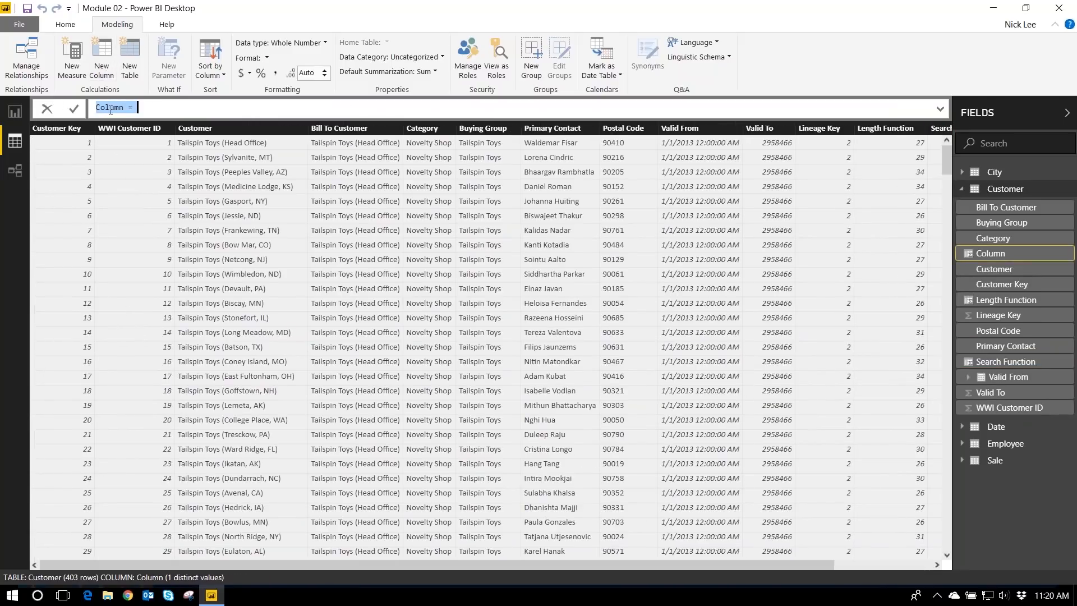
{"action": "type", "text": "City State ="}
{"action": "key", "text": "shift+Return"}
{"action": "type", "text": "mid"}
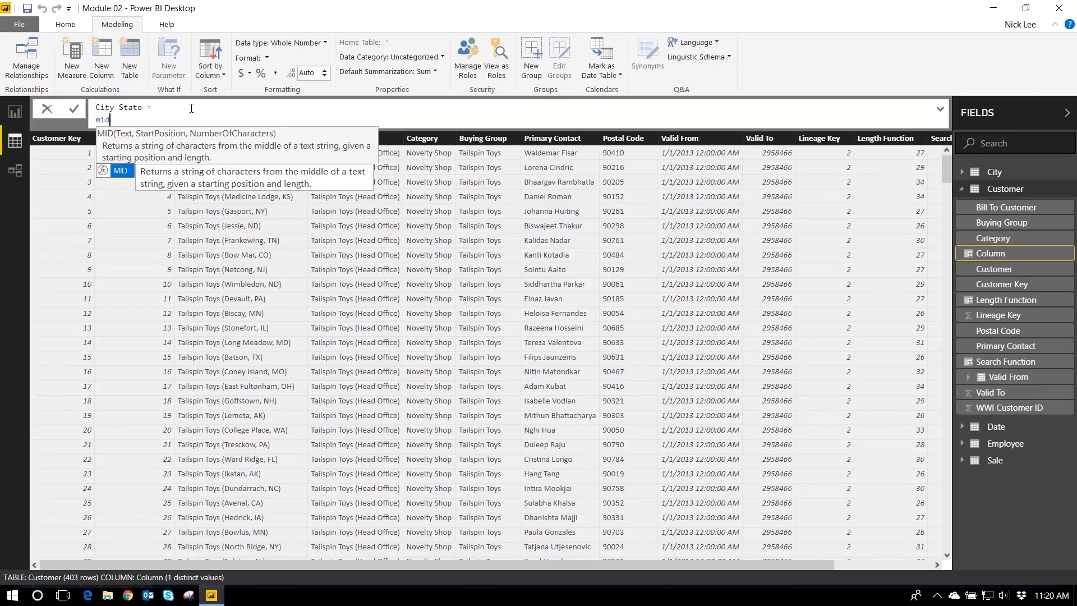
{"action": "key", "text": "Tab"}
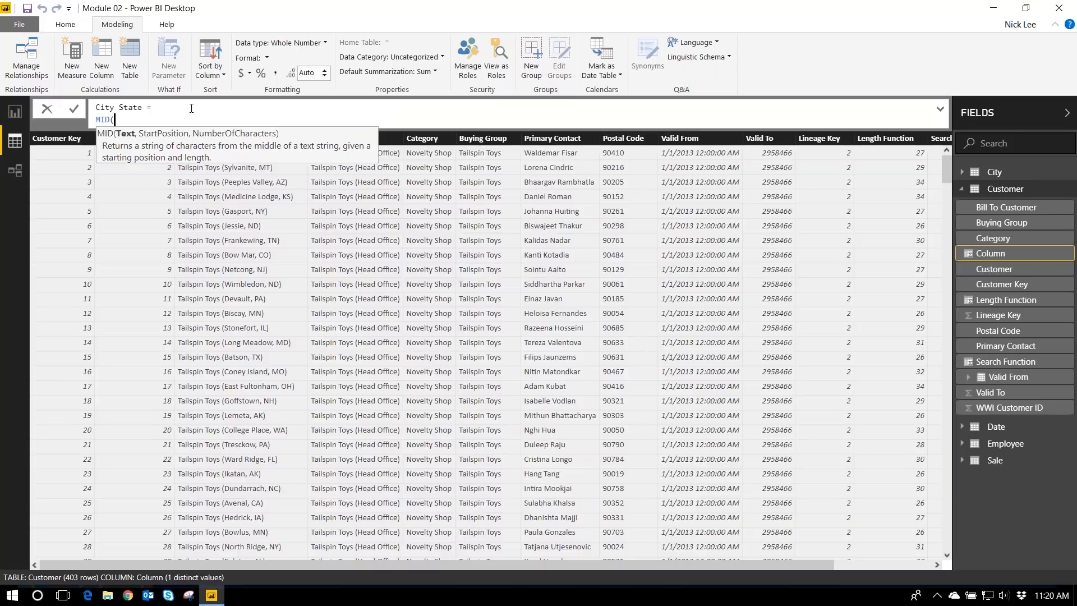
Enter 'Customer'[Customer] on its own line as the text the MID function extracts from
{"action": "key", "text": "shift+Return"}
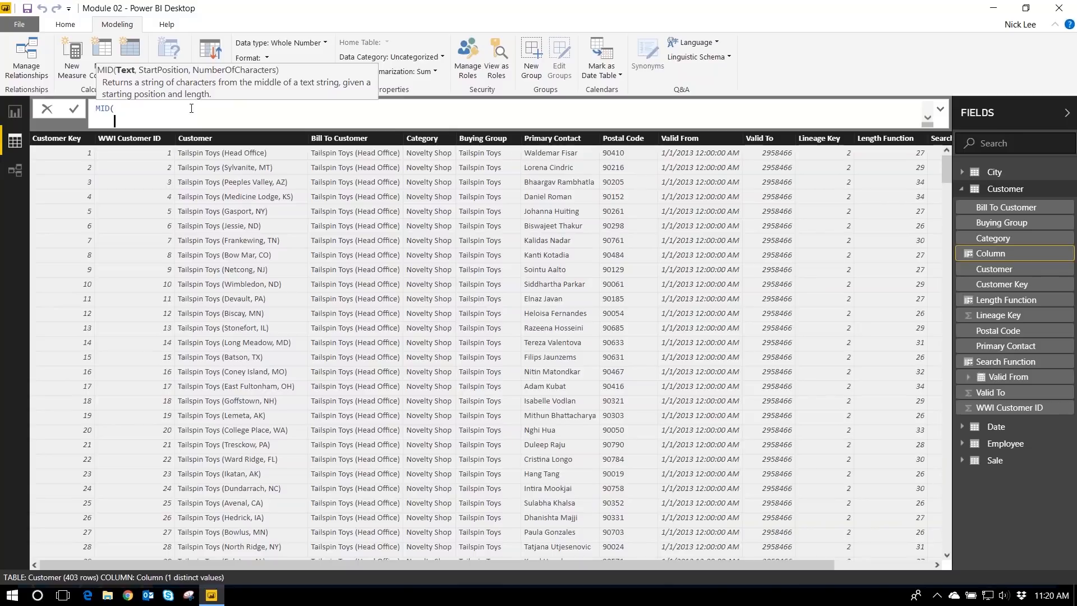
{"action": "type", "text": "'Customer'"}
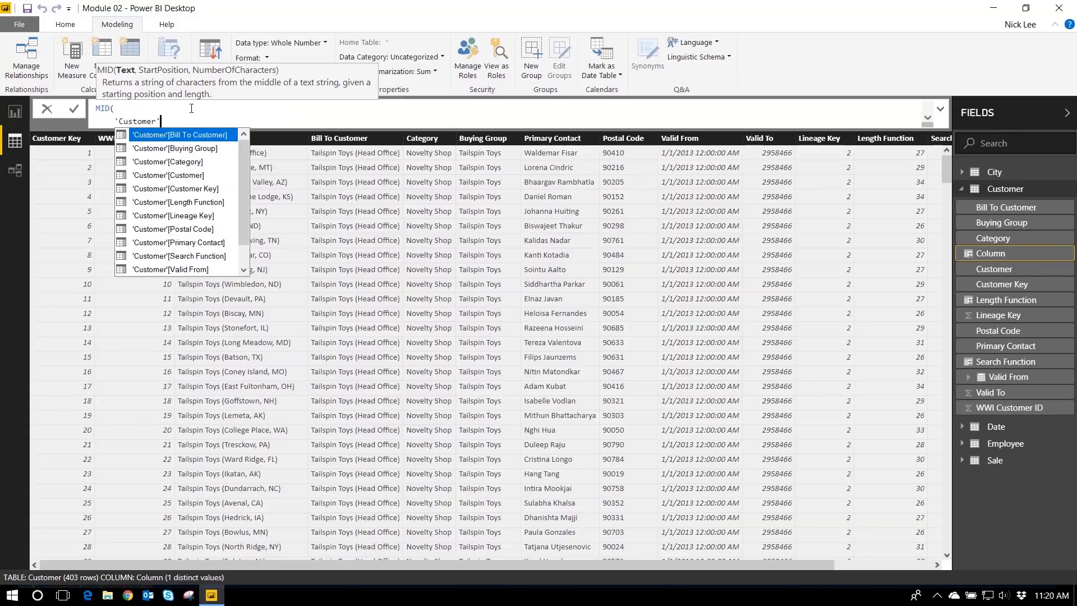
{"action": "type", "text": "[Customer]"}
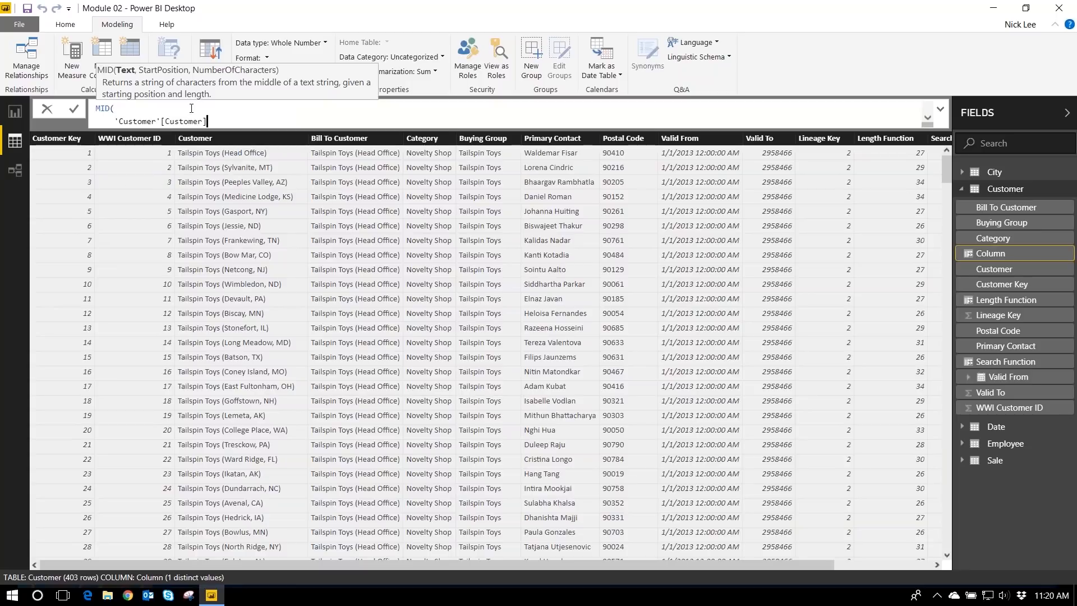
{"action": "type", "text": ","}
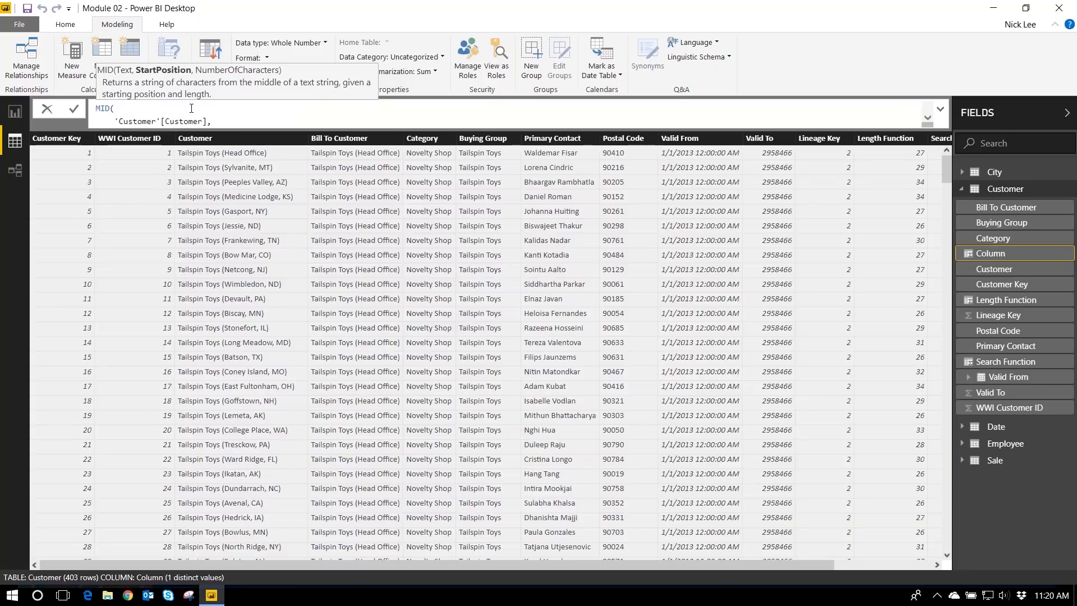
{"action": "key", "text": "shift+Return"}
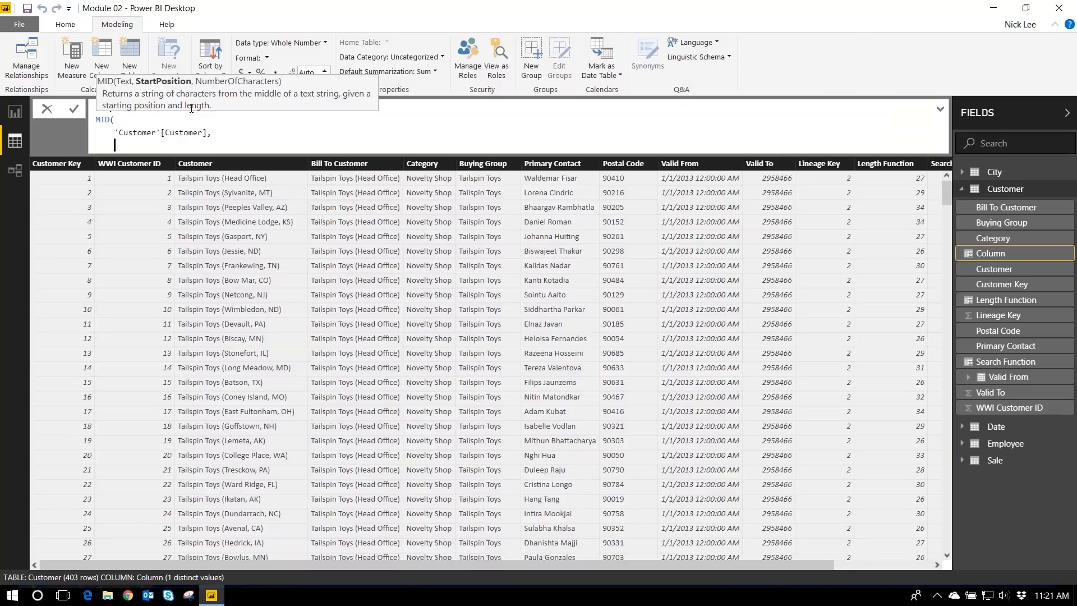
Set MID's start position to SEARCH("(",'Customer'[Customer],1,0)+1 and continue on a new line
{"action": "type", "text": "Sea"}
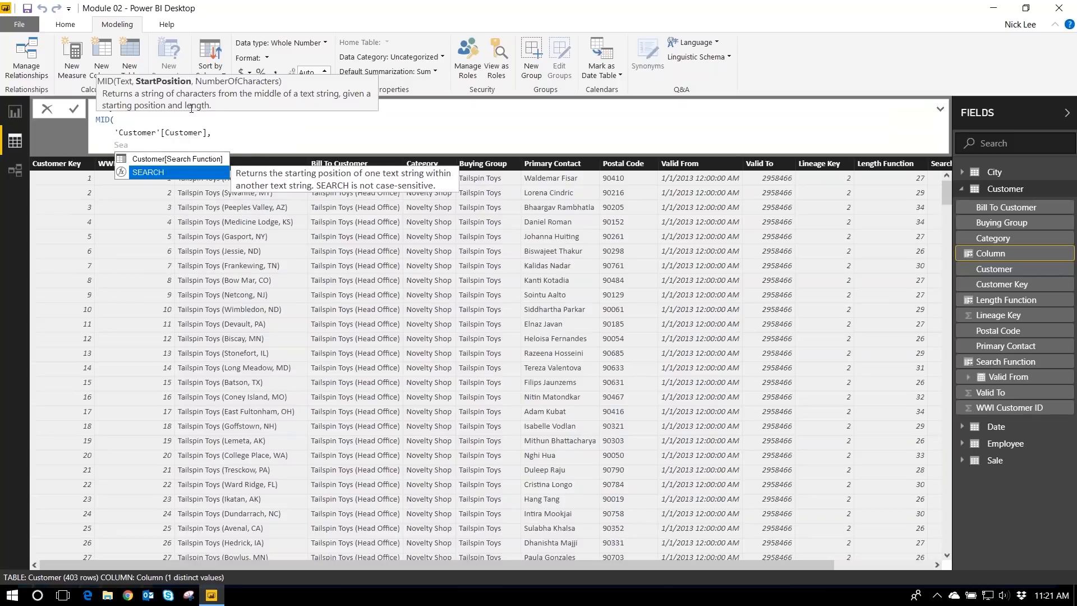
{"action": "key", "text": "Tab"}
{"action": "type", "text": "\"(\""}
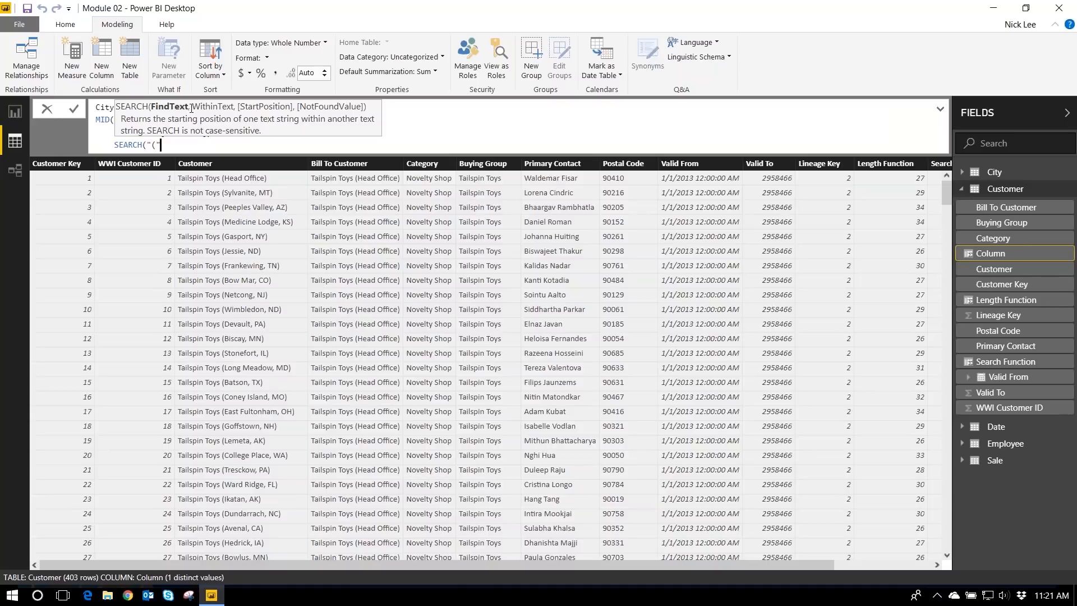
{"action": "type", "text": ",'Customer'"}
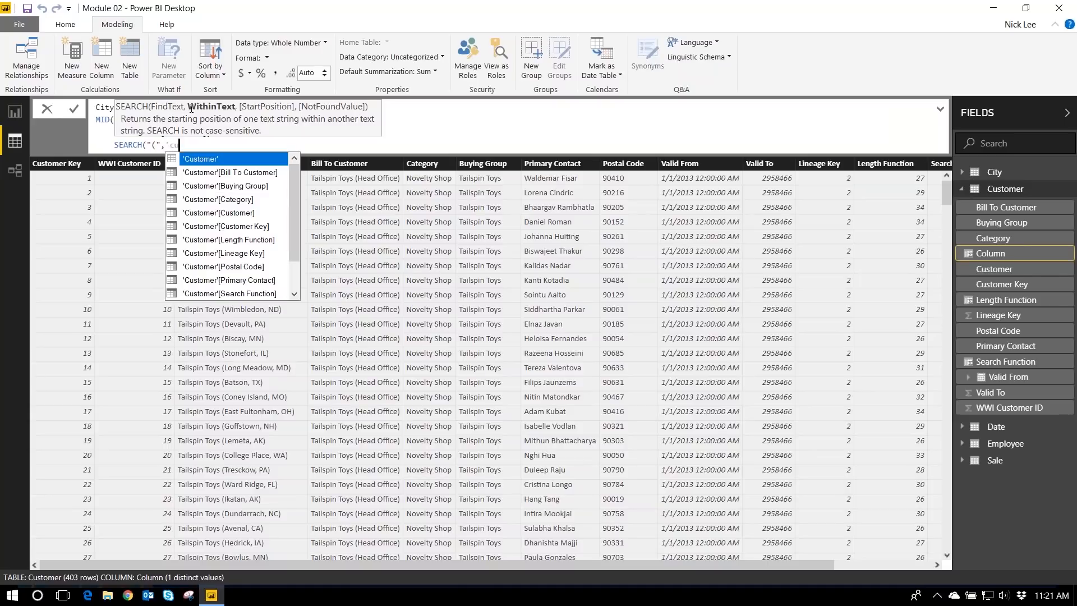
{"action": "type", "text": "[Customer'[cus"}
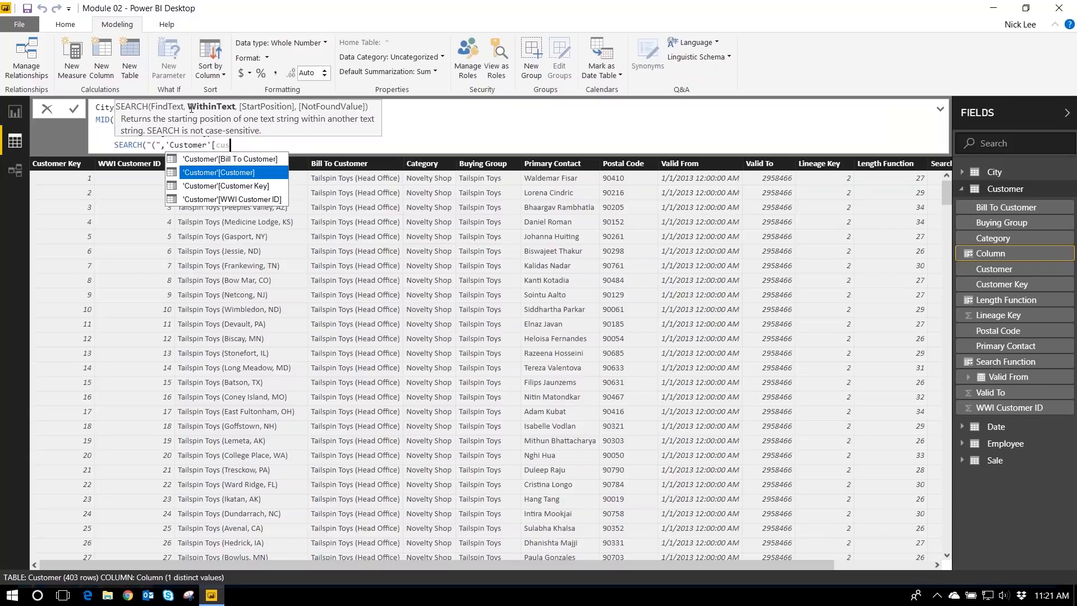
{"action": "key", "text": "Tab"}
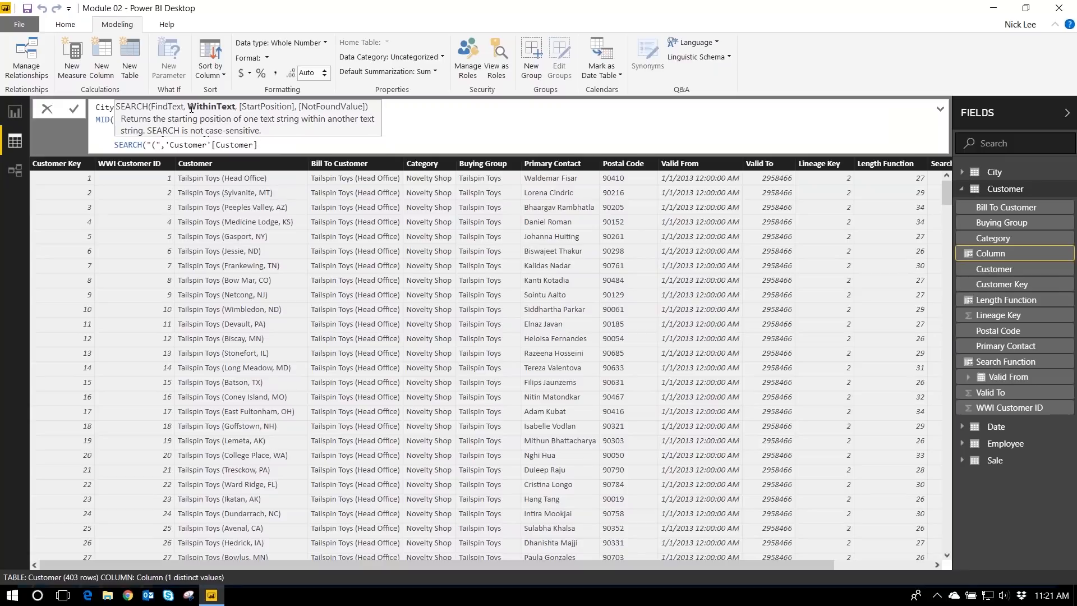
{"action": "type", "text": ","}
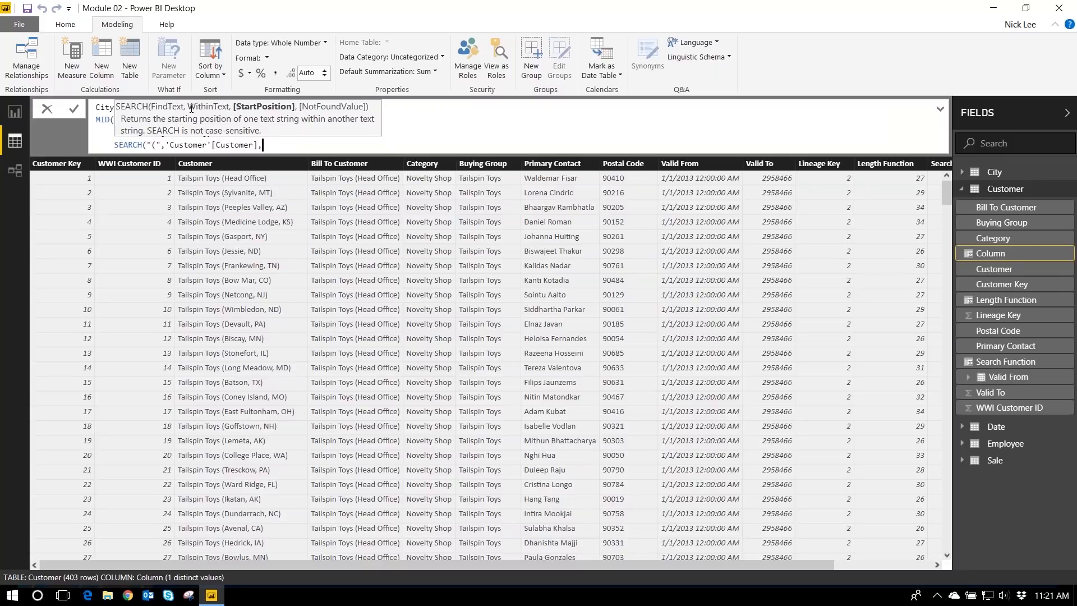
{"action": "type", "text": "1,0"}
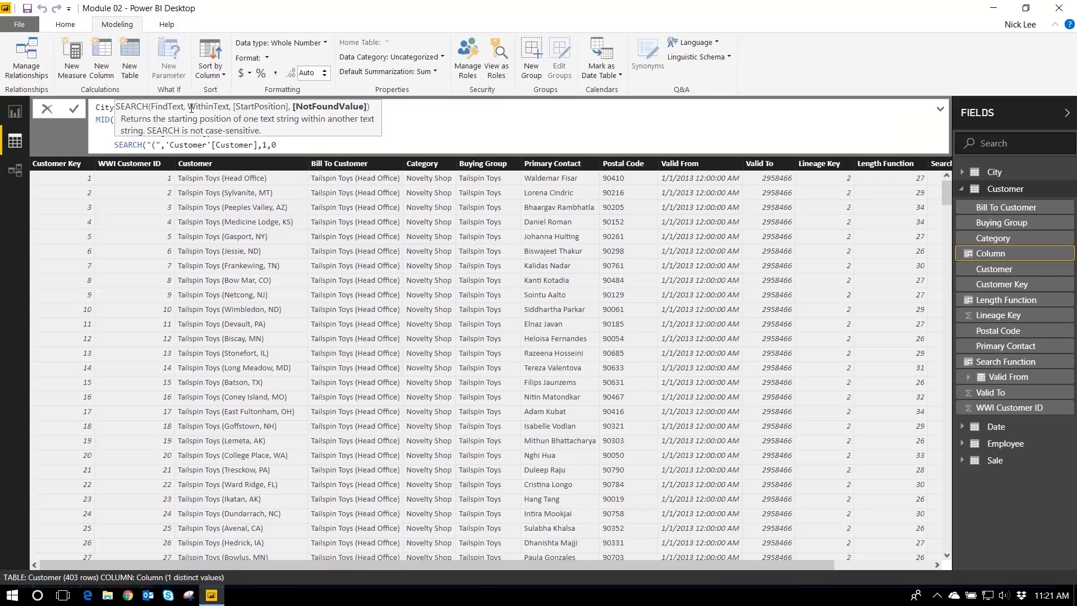
{"action": "type", "text": ")"}
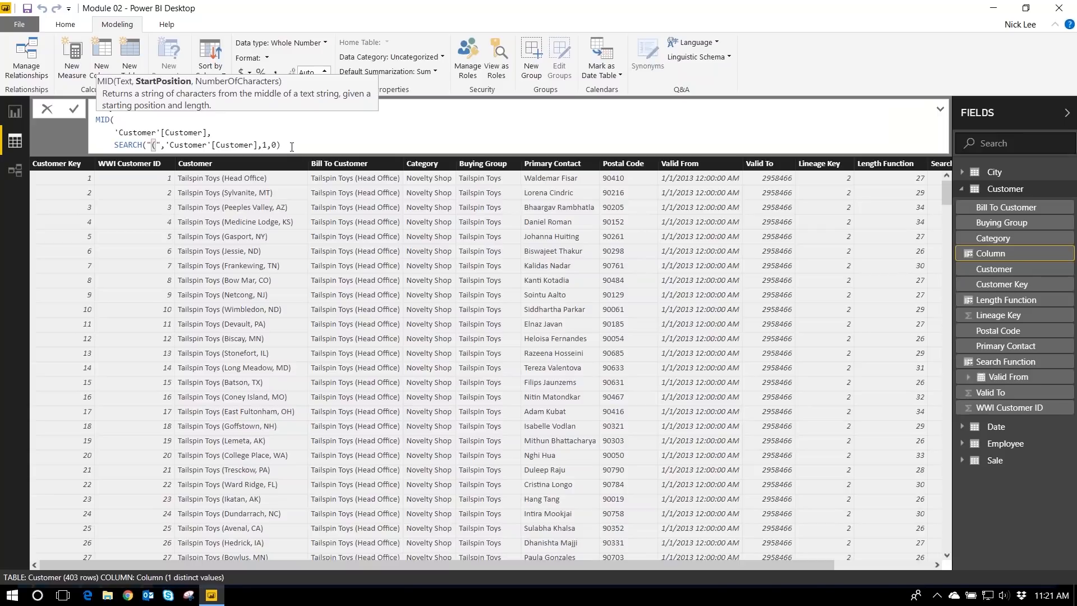
{"action": "type", "text": "+1"}
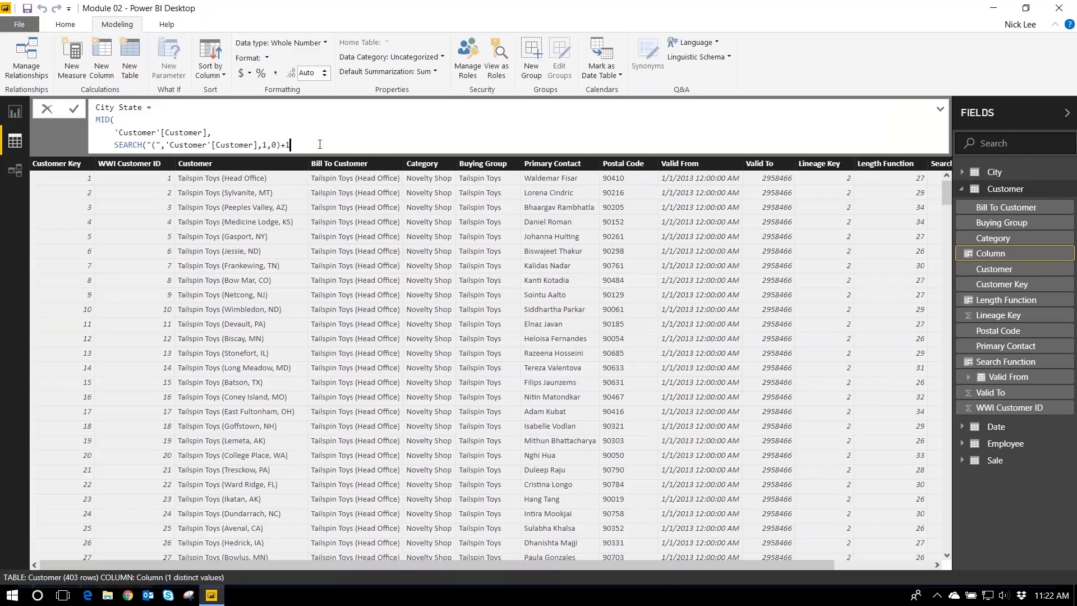
{"action": "type", "text": ","}
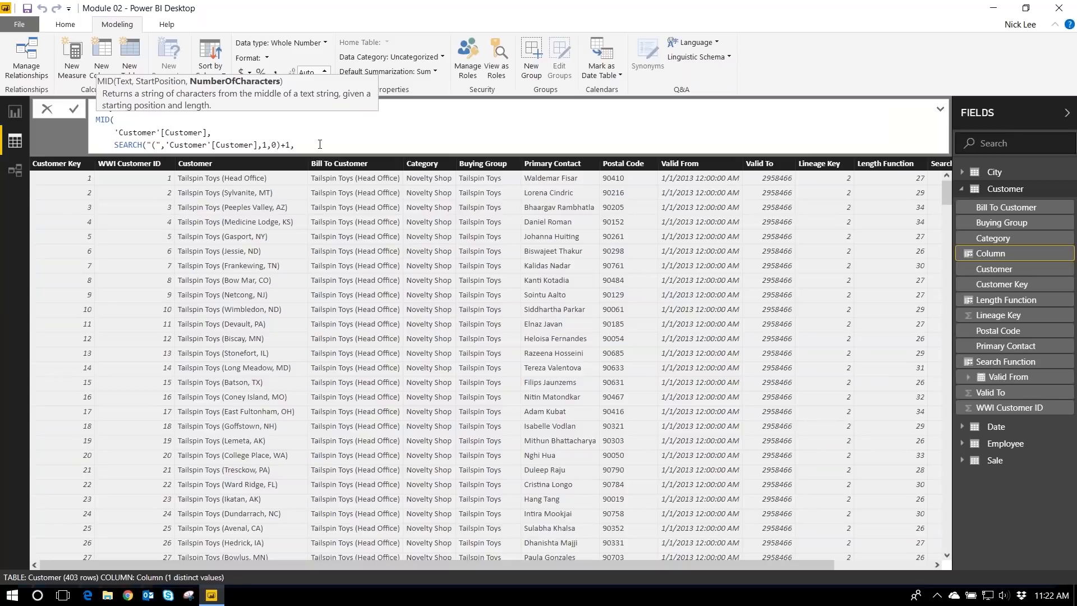
{"action": "key", "text": "shift+Return"}
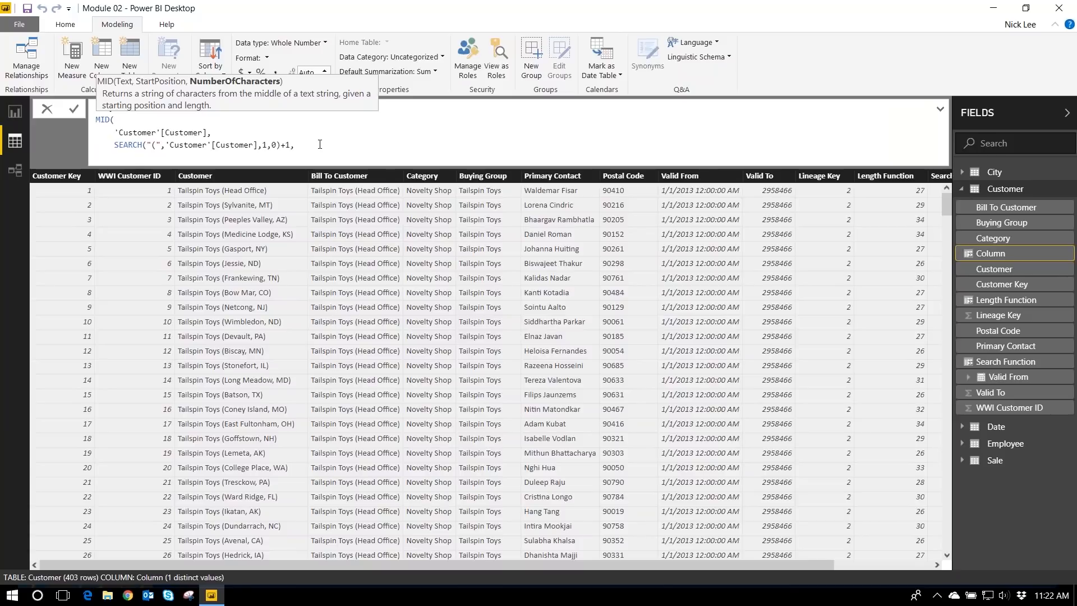
Begin MID's number-of-characters argument with LEN('Customer'[Customer]) followed by a minus sign
{"action": "type", "text": "len"}
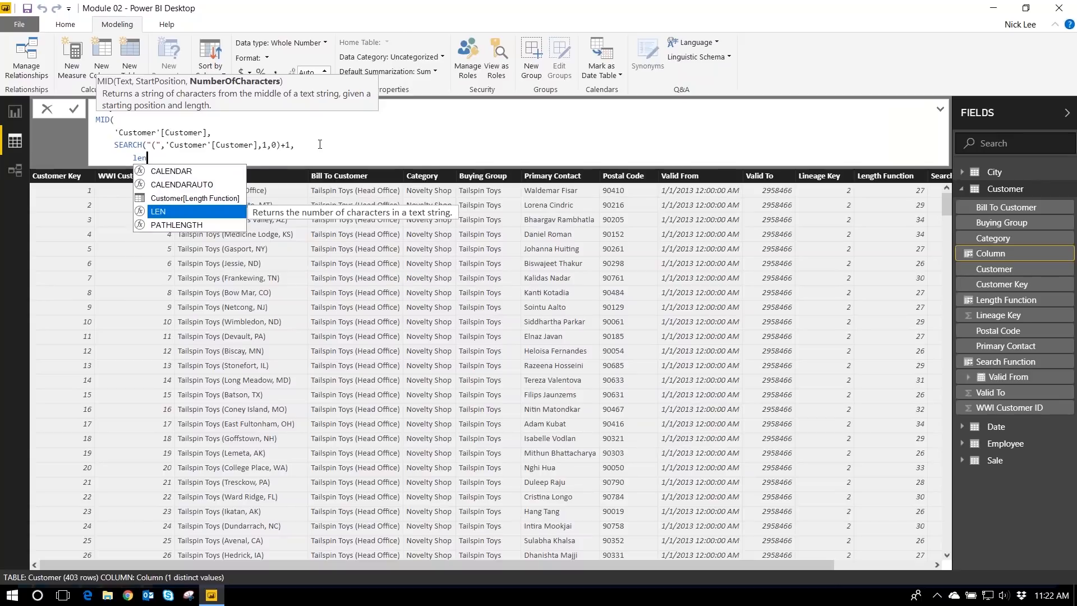
{"action": "key", "text": "Tab"}
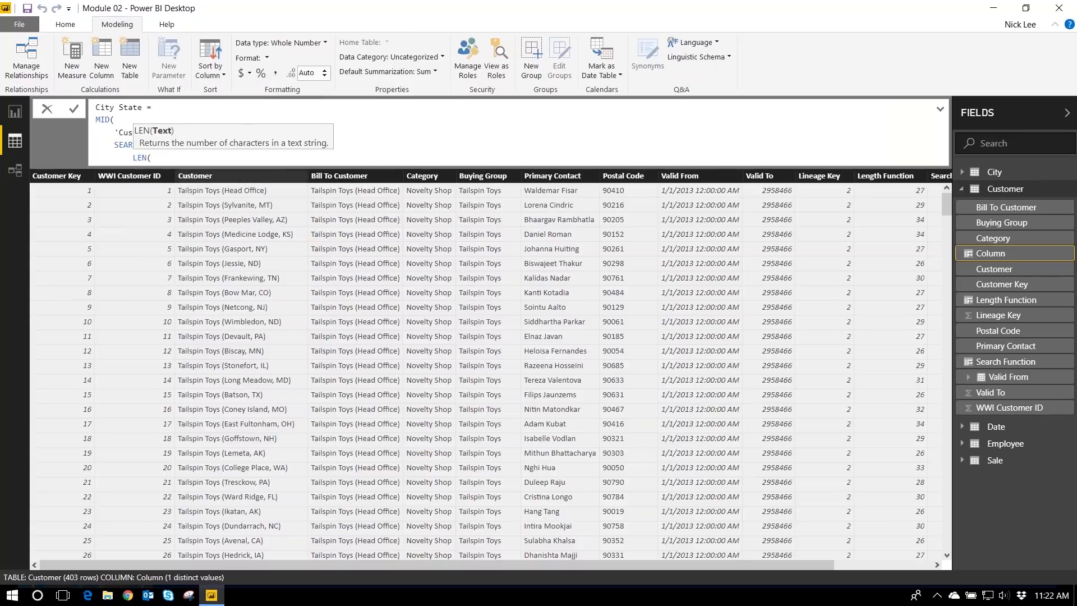
{"action": "type", "text": "'Customer'"}
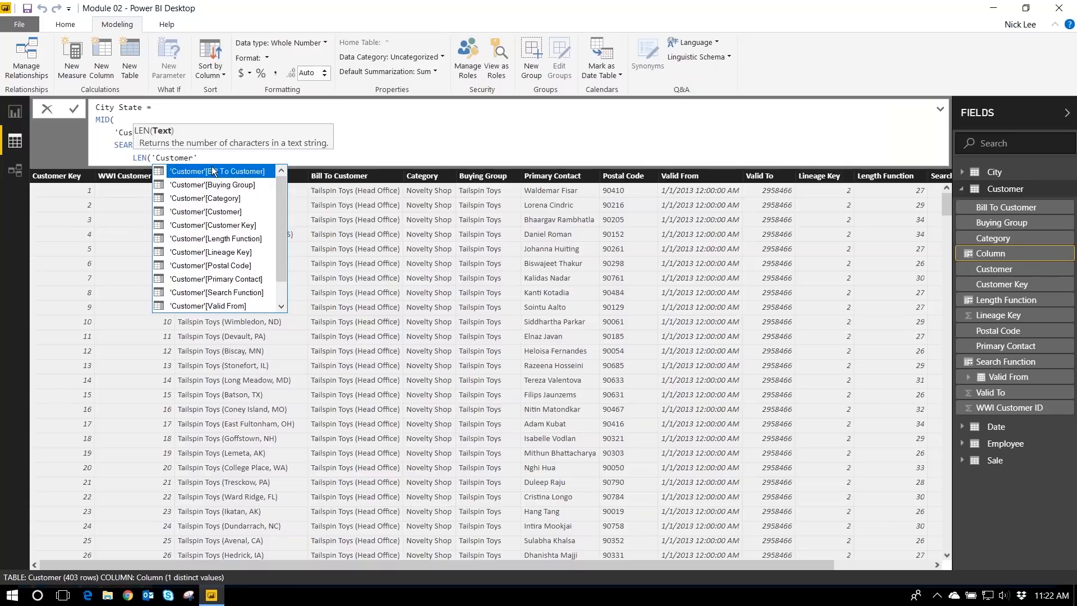
{"action": "key", "text": "Down"}
{"action": "key", "text": "Down"}
{"action": "key", "text": "Down"}
{"action": "key", "text": "Tab"}
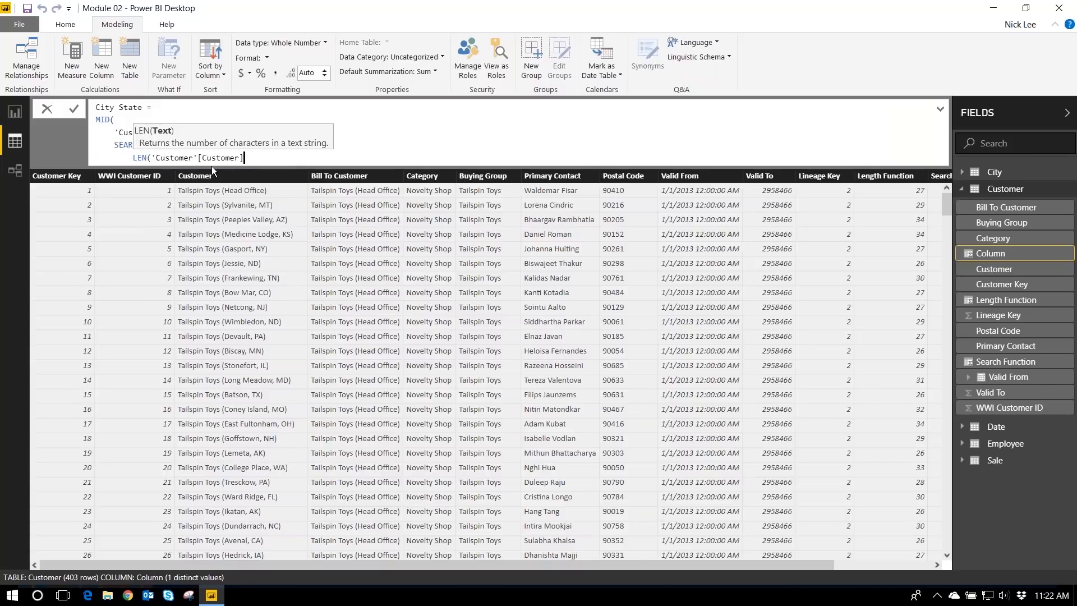
{"action": "type", "text": ")-"}
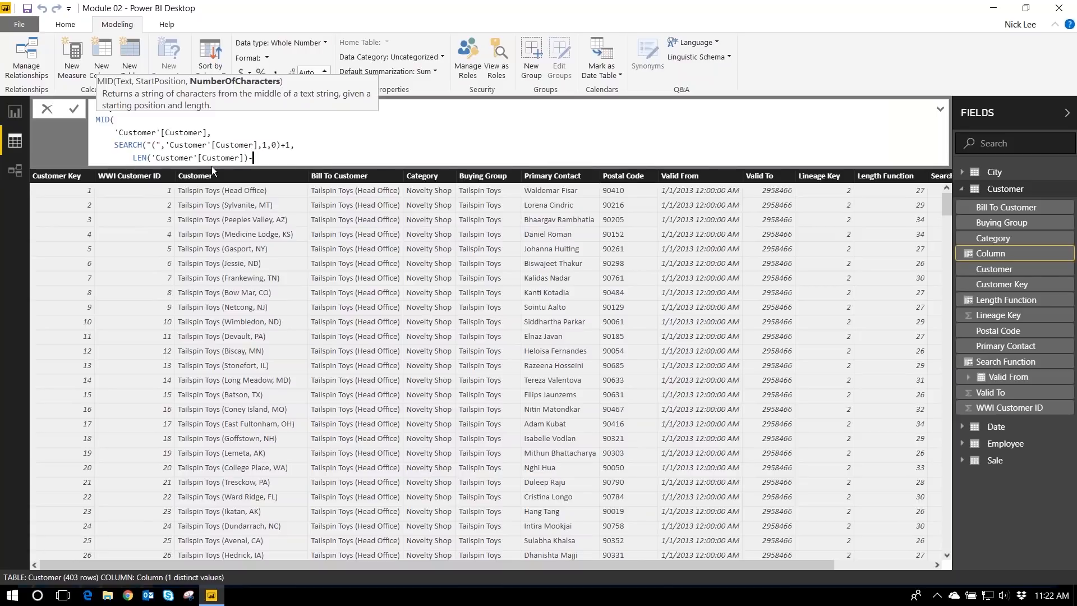
Subtract a SEARCH function that looks for "(" within 'Customer'[Customer] from the LEN result
{"action": "type", "text": "search"}
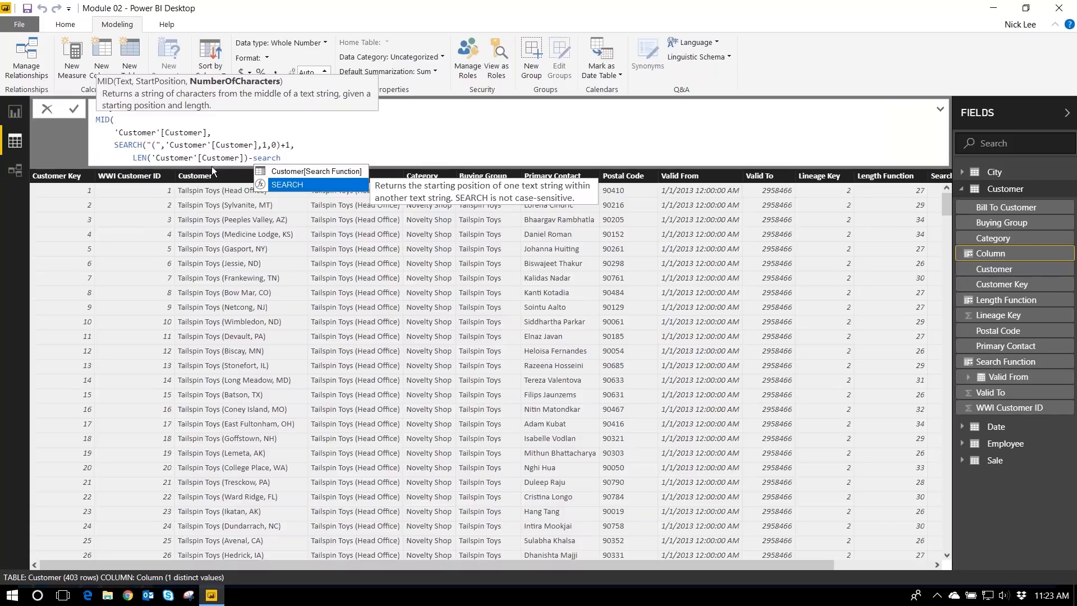
{"action": "key", "text": "Tab"}
{"action": "type", "text": "\""}
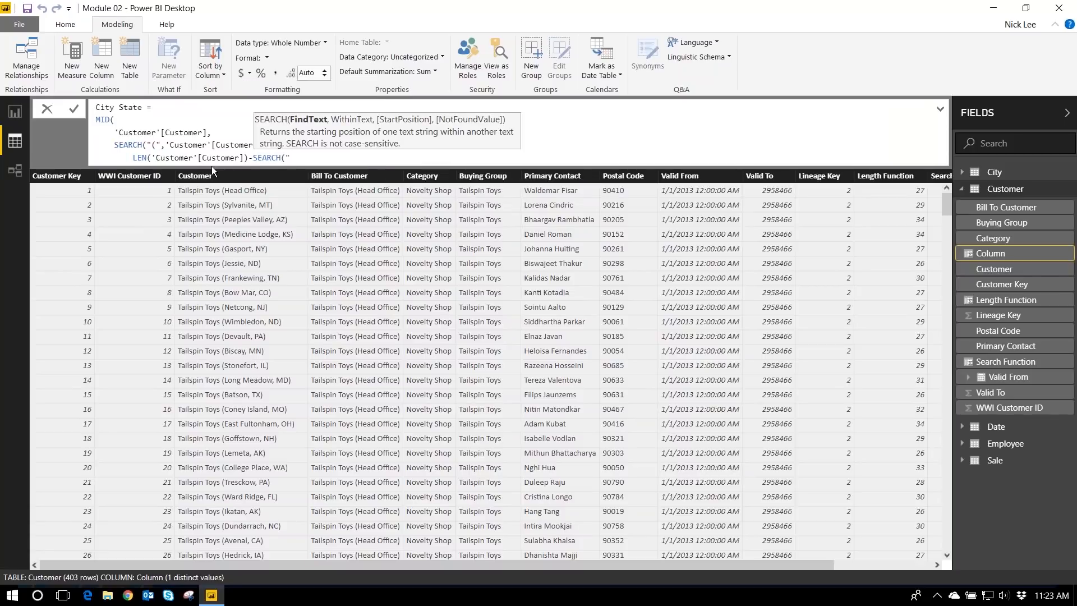
{"action": "type", "text": "(\"\","}
{"action": "key", "text": "BackSpace"}
{"action": "key", "text": "BackSpace"}
{"action": "type", "text": "'custom"}
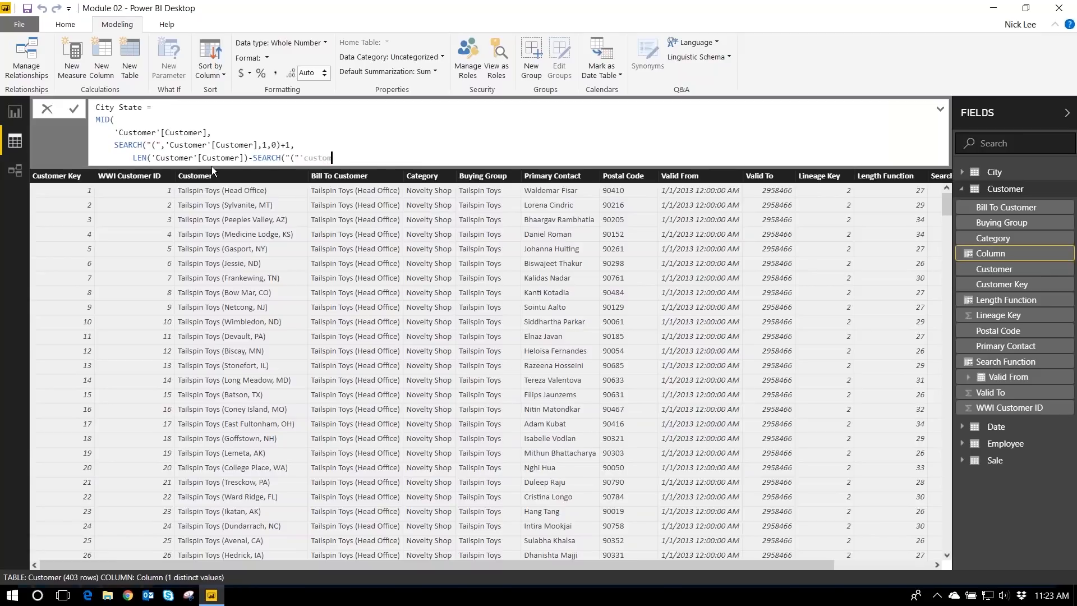
{"action": "key", "text": "BackSpace"}
{"action": "key", "text": "BackSpace"}
{"action": "key", "text": "BackSpace"}
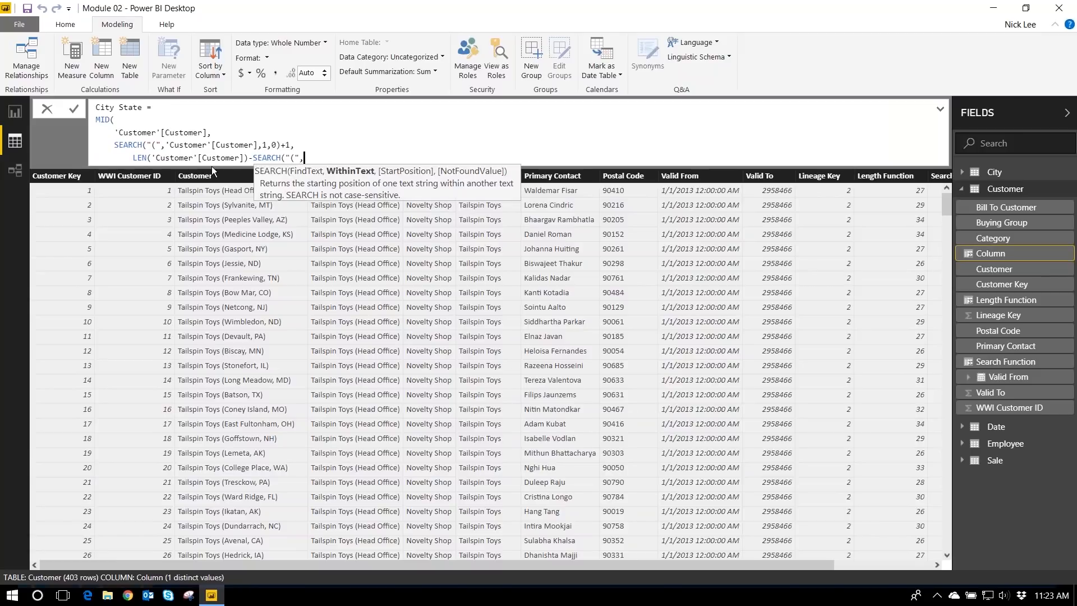
{"action": "type", "text": "'Customer'"}
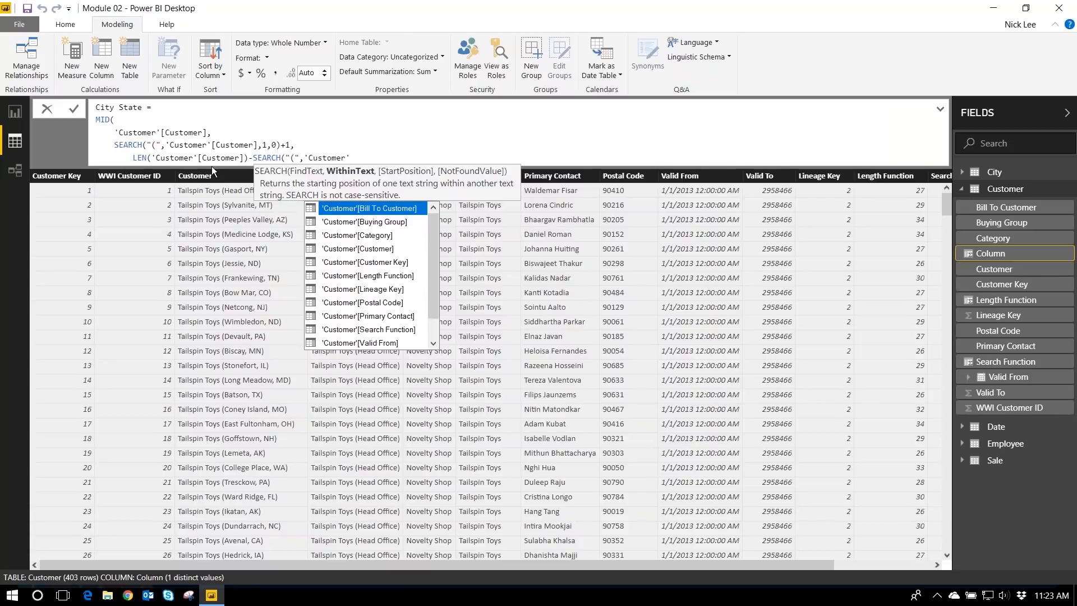
{"action": "type", "text": "[cu"}
{"action": "key", "text": "Tab"}
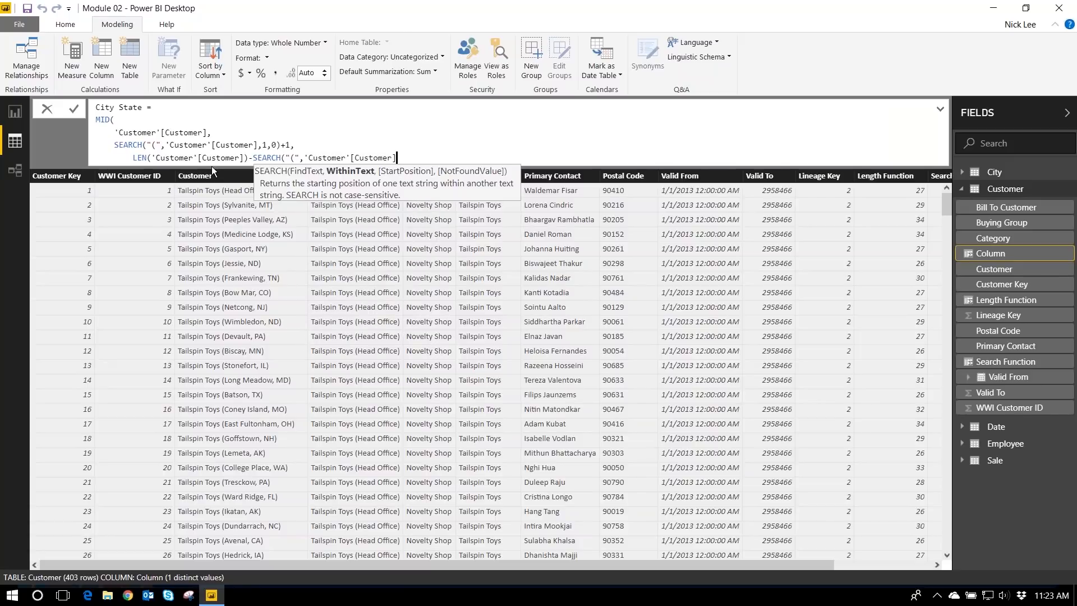
Finish the inner SEARCH with start position 1 and not-found value 0, subtract 1, and commit the City State column
{"action": "type", "text": ",1,"}
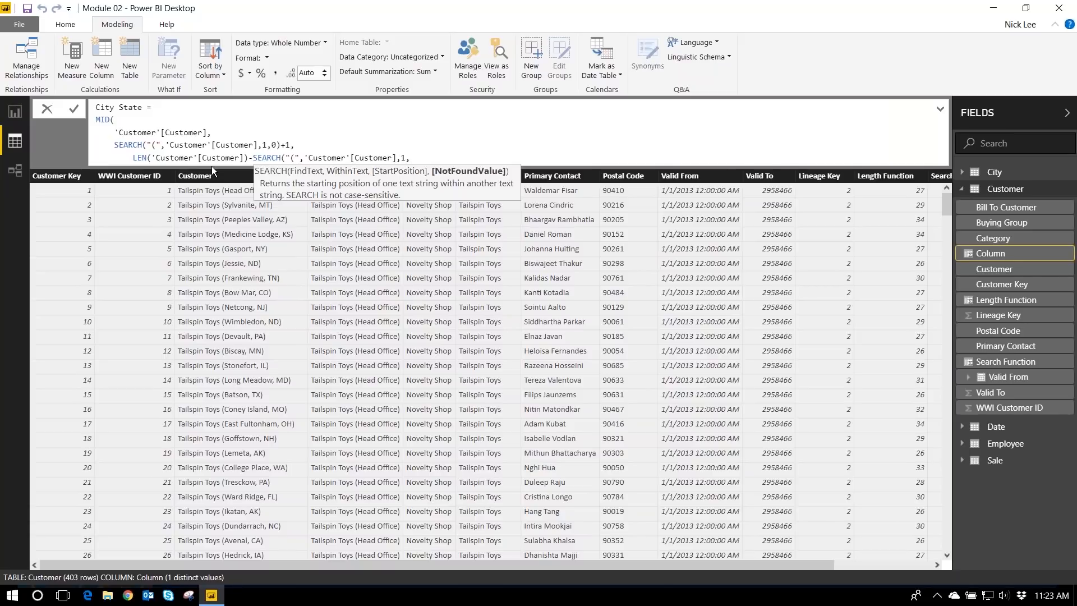
{"action": "type", "text": "0)"}
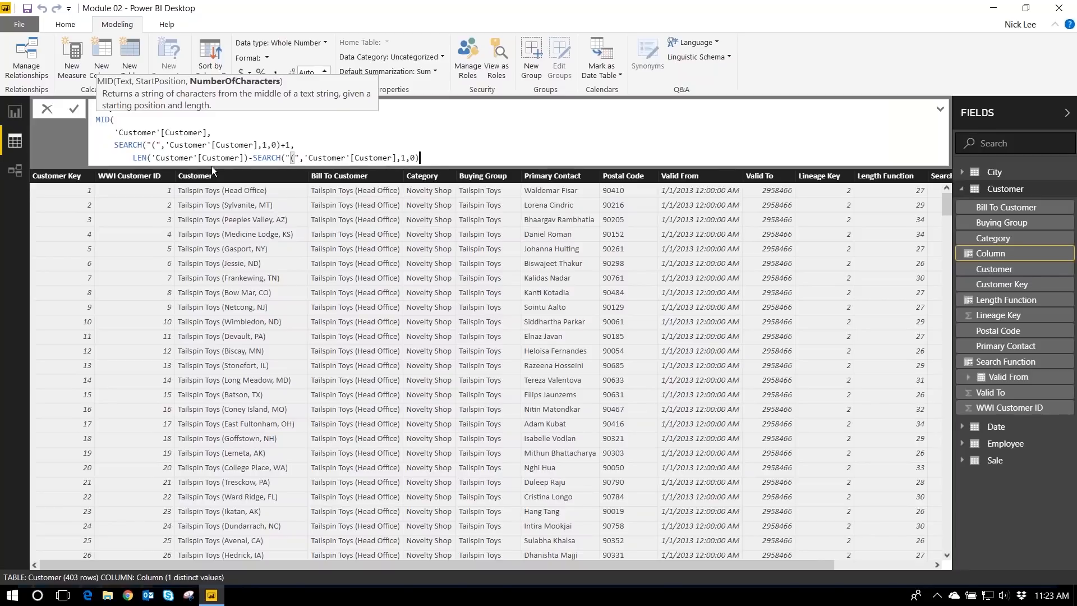
{"action": "type", "text": "-1)"}
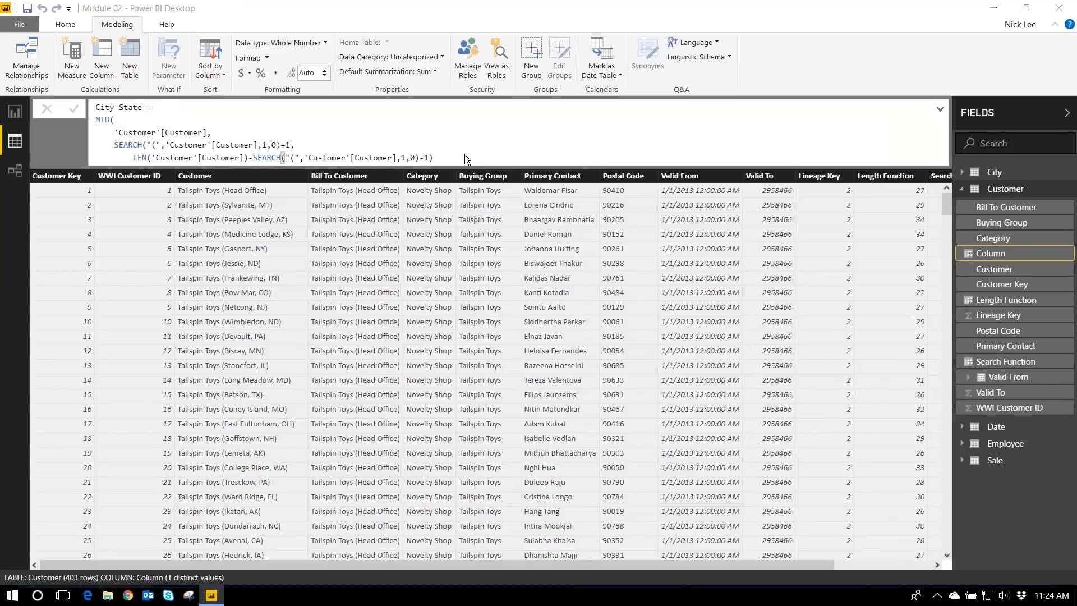
{"action": "key", "text": "Return"}
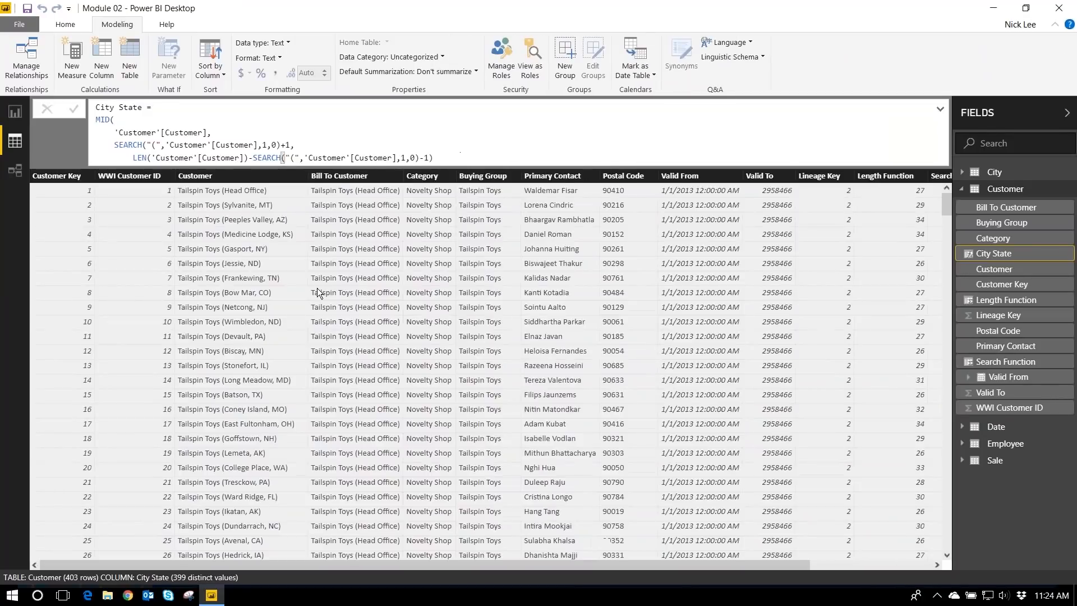
{"action": "left_click_drag", "start_coordinate": [209, 567], "coordinate": [332, 565]}
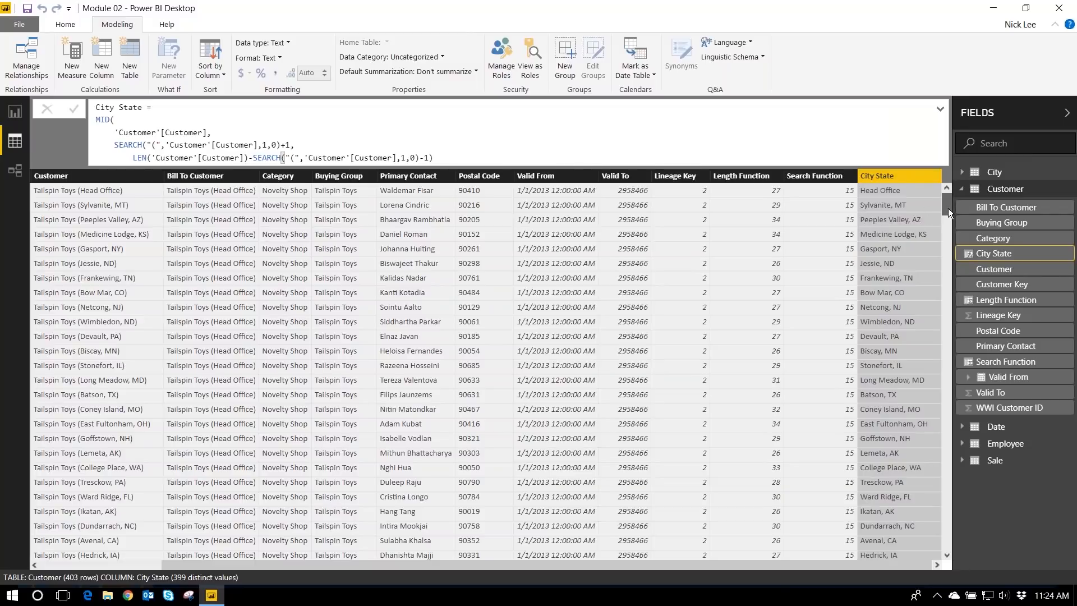
Look through the City State column's values in the Customer table and bring up the Length Function column's formula
{"action": "left_click_drag", "start_coordinate": [948, 208], "coordinate": [942, 383]}
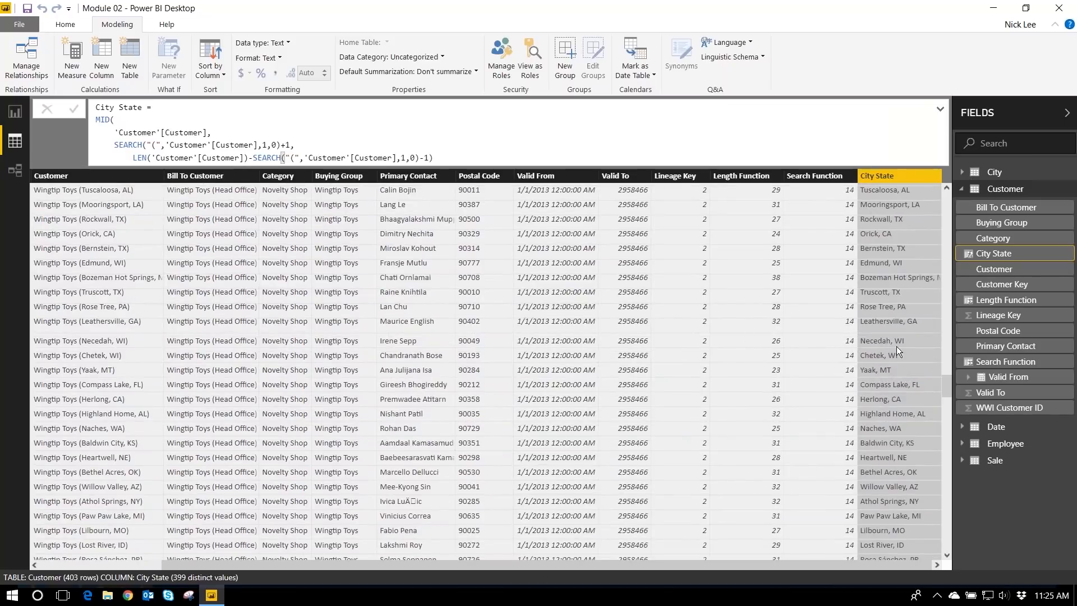
{"action": "left_click_drag", "start_coordinate": [948, 383], "coordinate": [931, 192]}
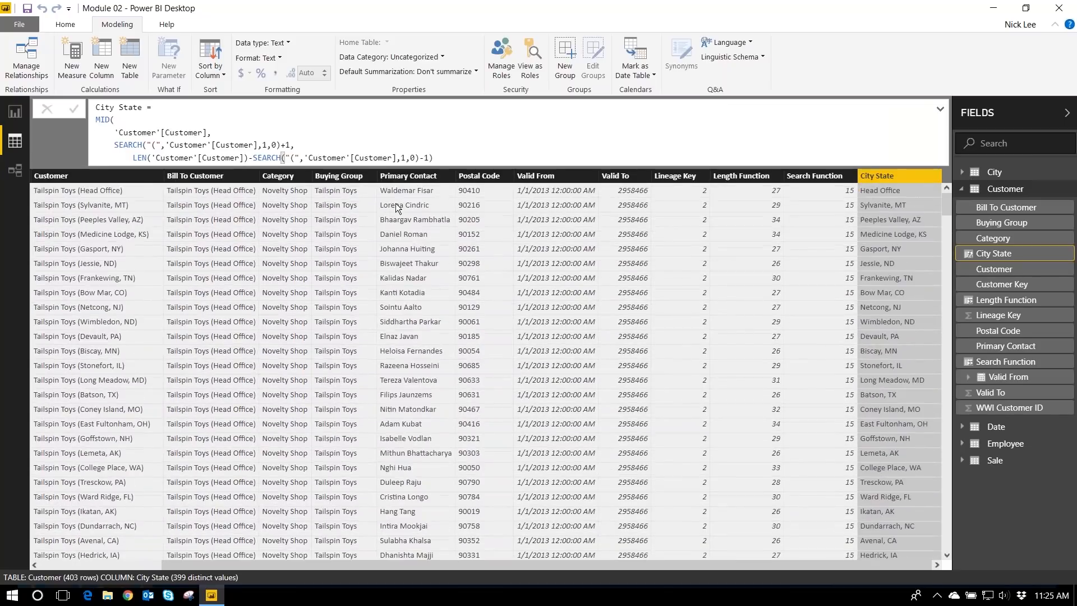
{"action": "left_click", "coordinate": [462, 148]}
{"action": "left_click", "coordinate": [441, 159]}
{"action": "key", "text": "Return"}
{"action": "left_click", "coordinate": [737, 182]}
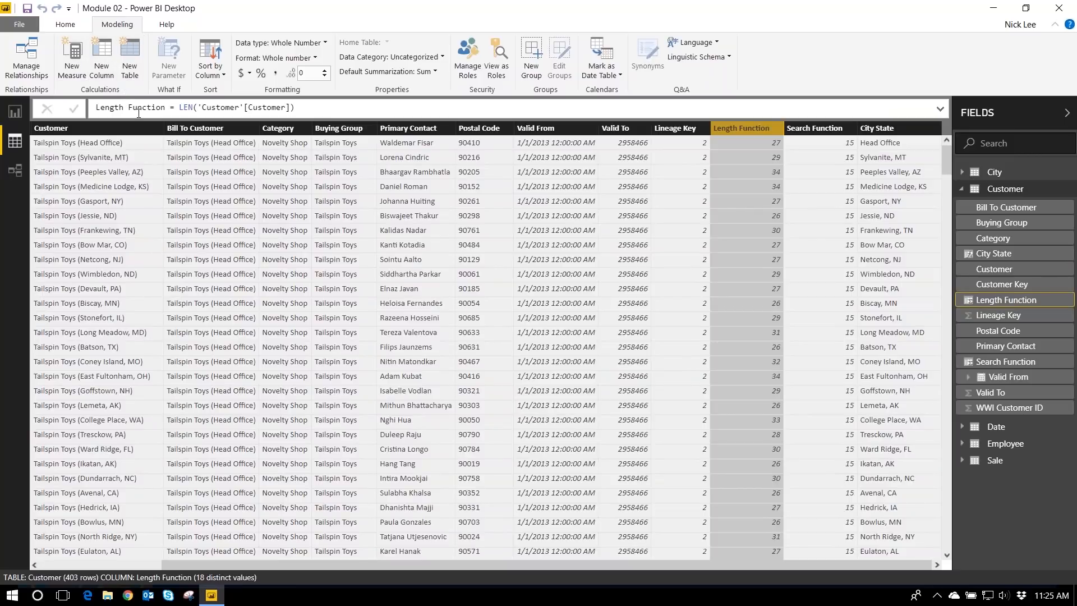
Add a calculated column City State2 to the Customer table, starting its formula with MID and 'Customer'[Customer] as the text argument
{"action": "left_click", "coordinate": [101, 61]}
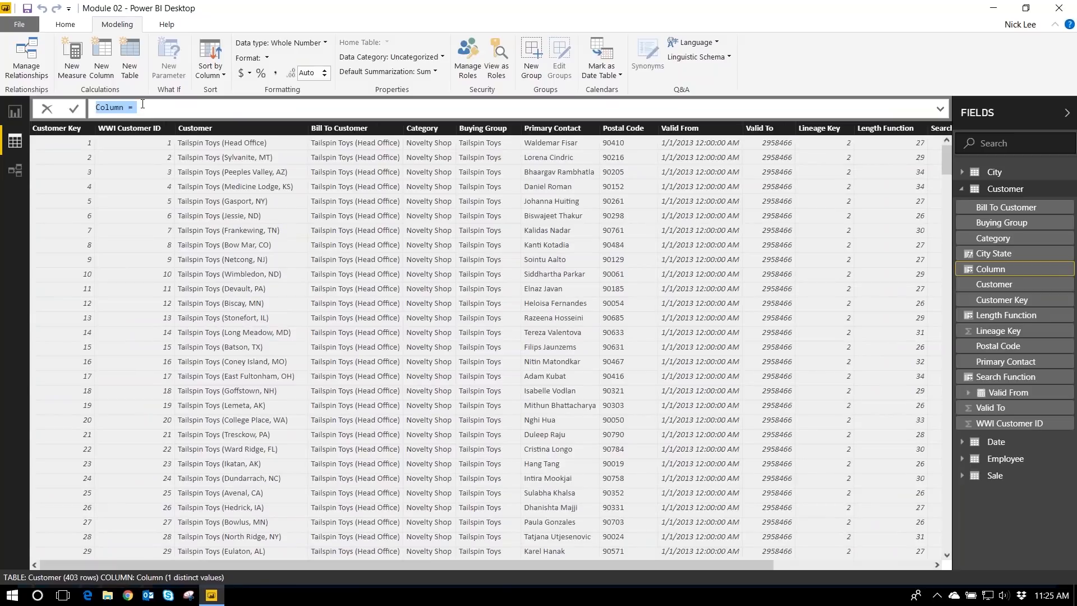
{"action": "type", "text": "City State2 ="}
{"action": "key", "text": "shift+Return"}
{"action": "type", "text": "MID('cus"}
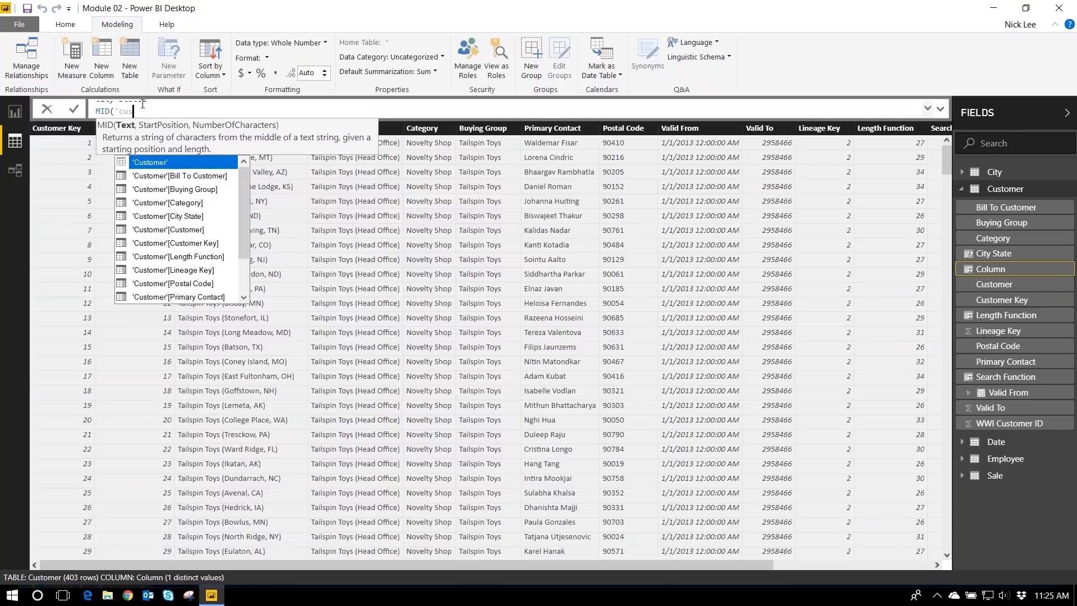
{"action": "key", "text": "Tab"}
{"action": "type", "text": "[Cus"}
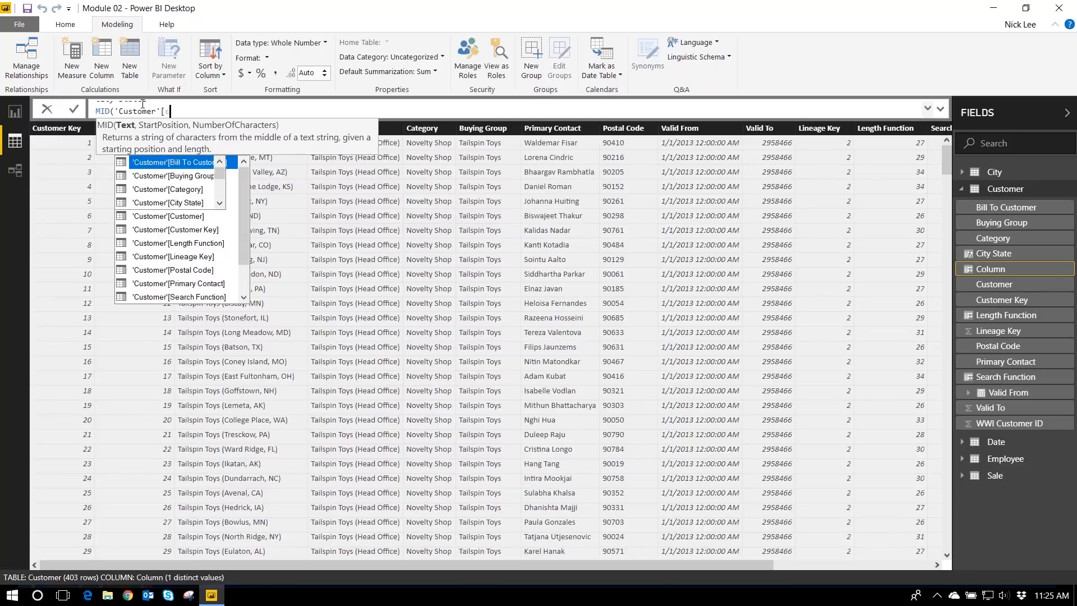
{"action": "key", "text": "Tab"}
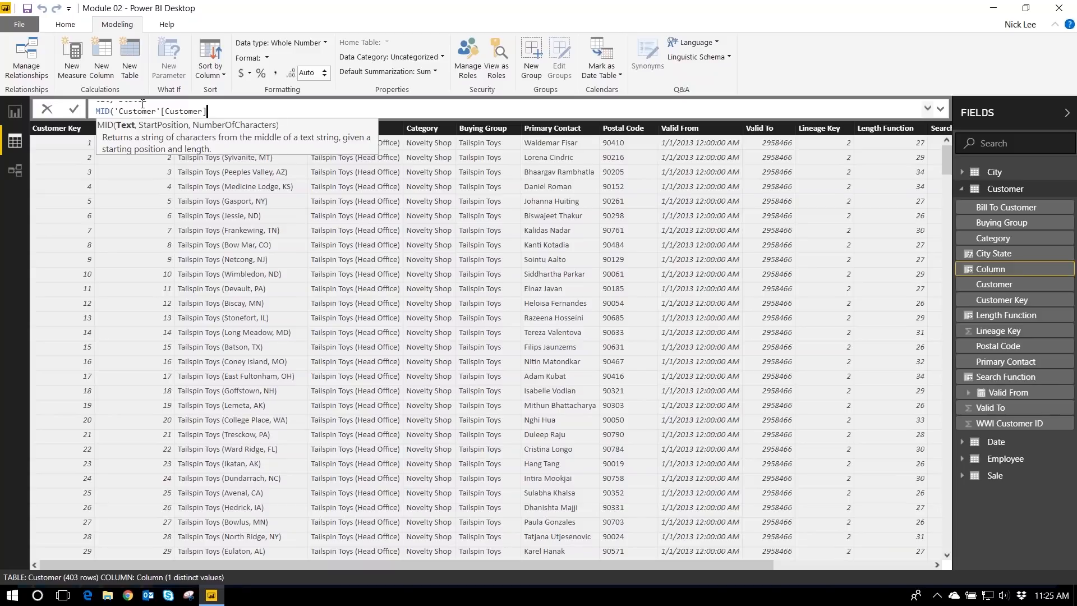
{"action": "type", "text": ","}
{"action": "key", "text": "shift+Return"}
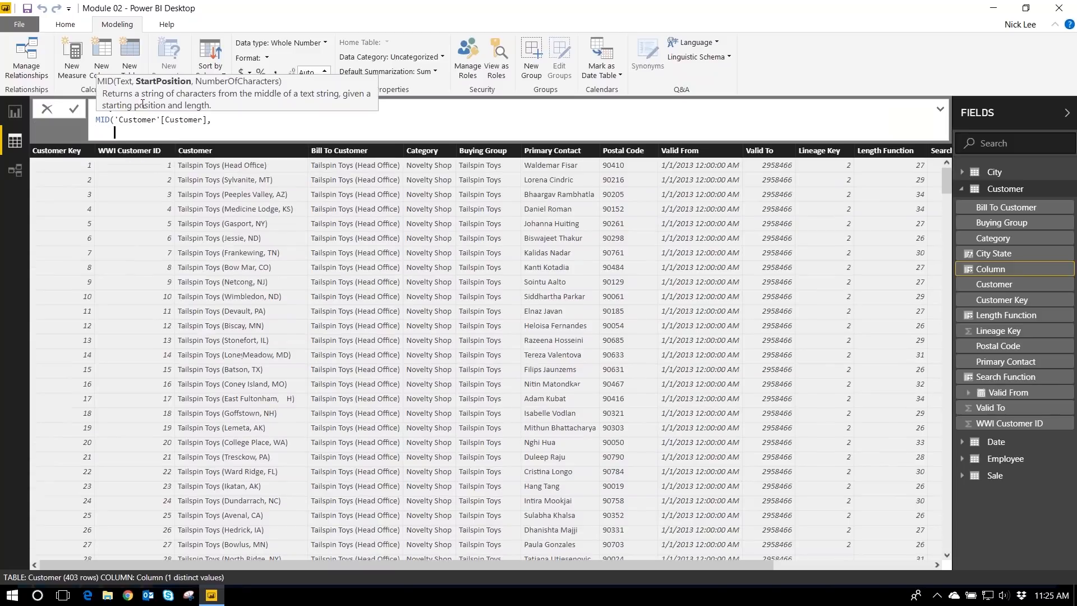
Set MID's start position to 'Customer'[Search Function]+1 and continue on a new line
{"action": "type", "text": "'cus"}
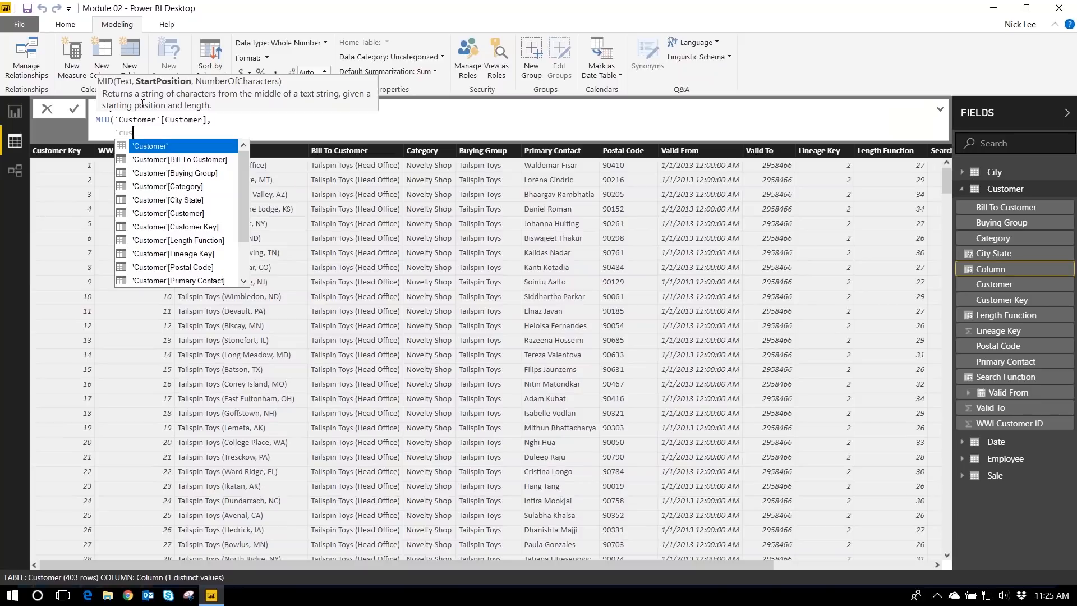
{"action": "key", "text": "Tab"}
{"action": "type", "text": "[Sea"}
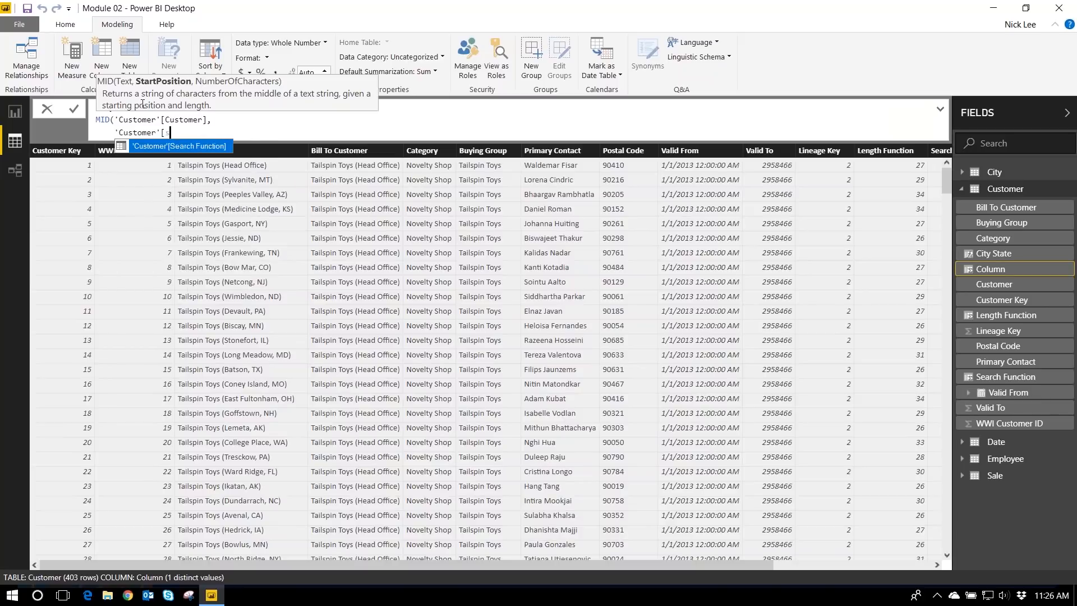
{"action": "key", "text": "Tab"}
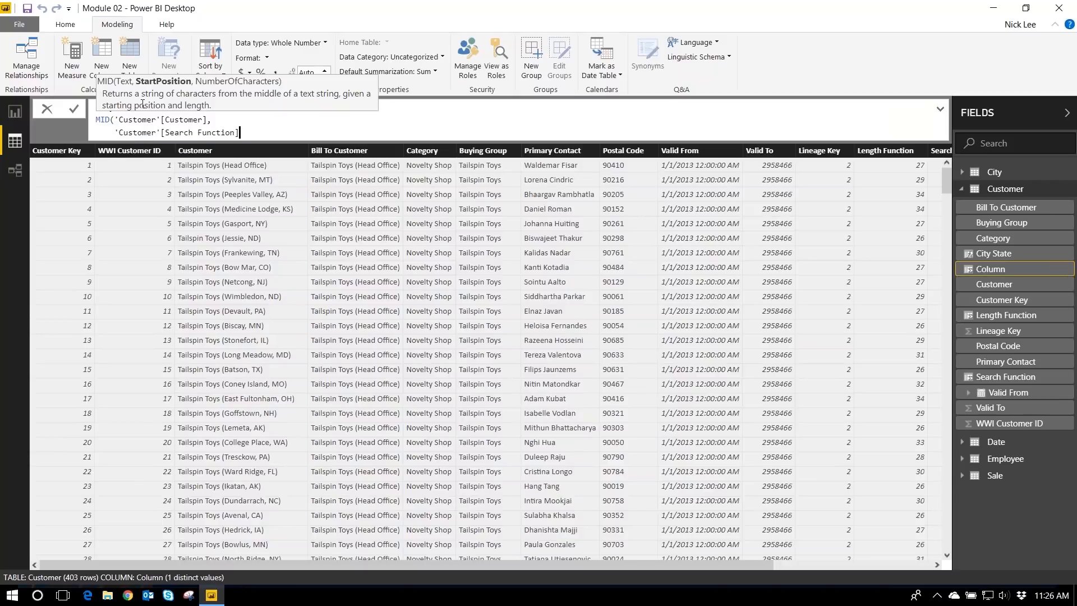
{"action": "type", "text": "+1,"}
{"action": "key", "text": "shift+Return"}
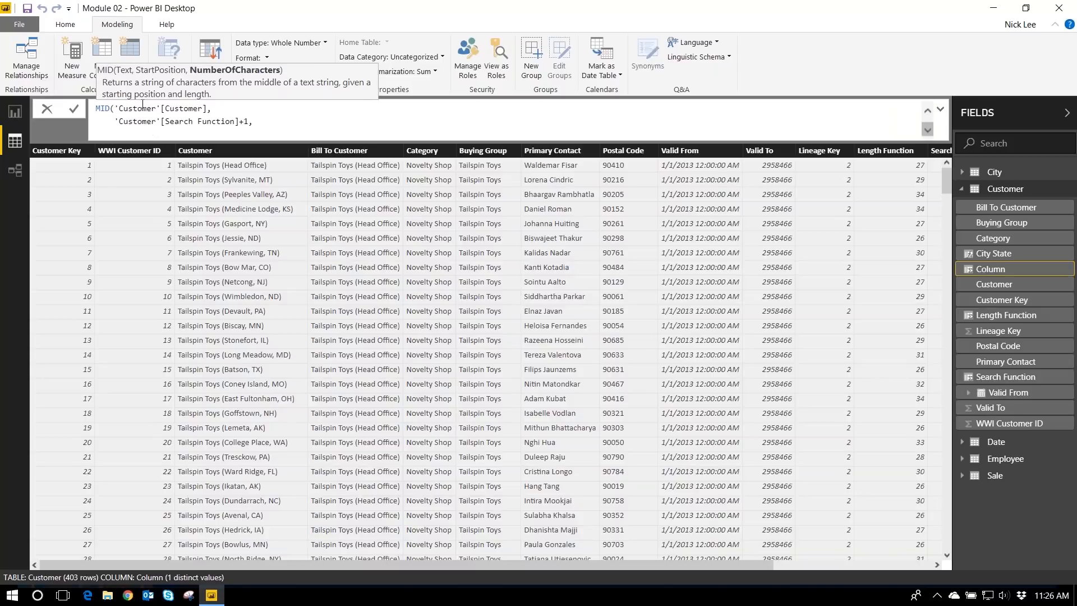
Set MID's number of characters to 'Customer'[Length Function]-'Customer'[Search Function]-1 and commit the City State2 column
{"action": "type", "text": "'custom"}
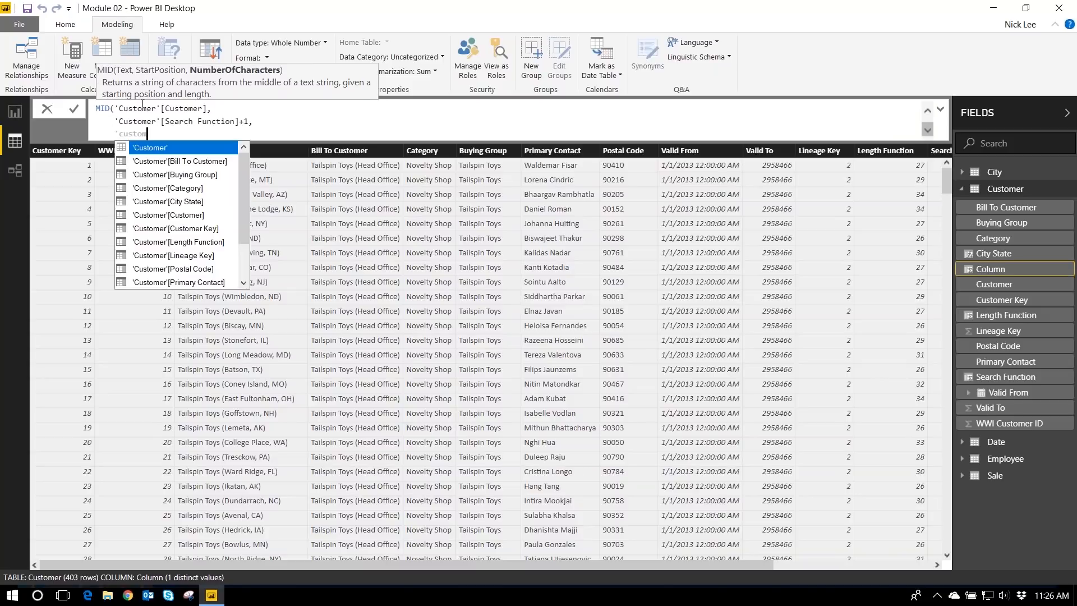
{"action": "key", "text": "Tab"}
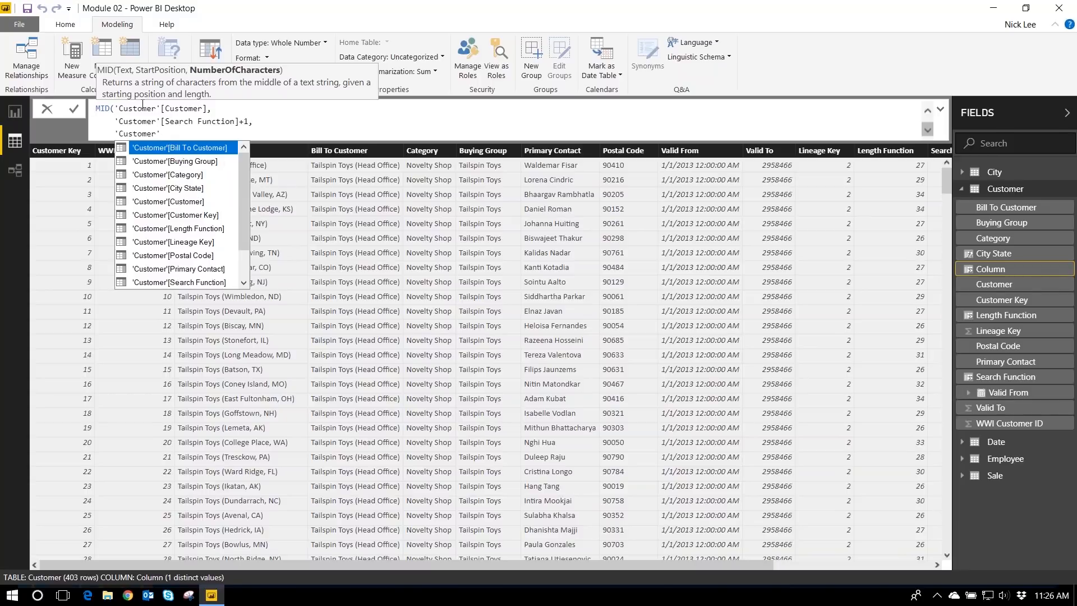
{"action": "type", "text": "[len"}
{"action": "key", "text": "Tab"}
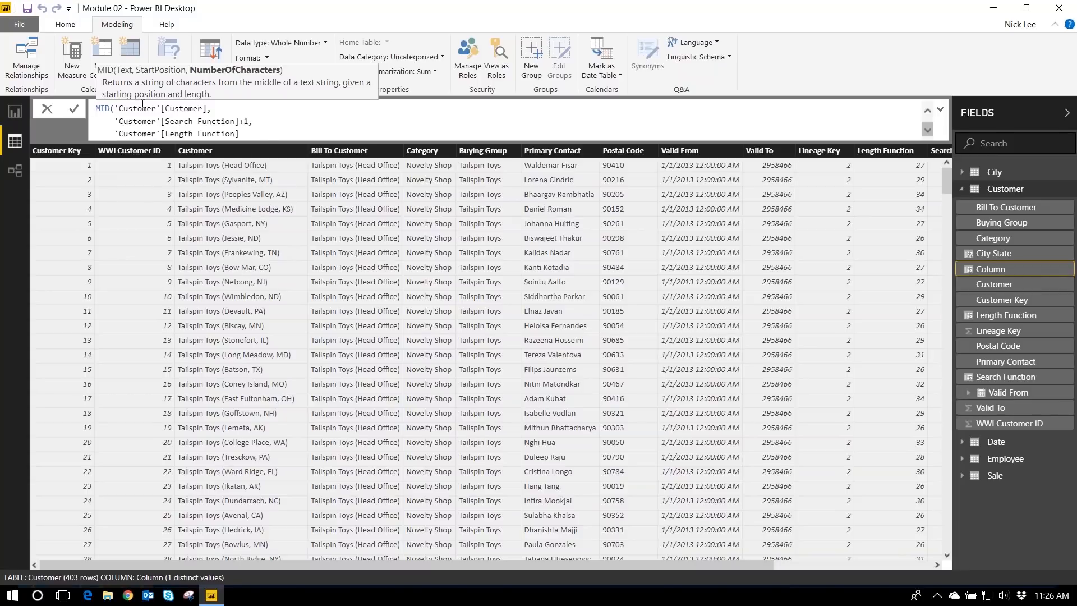
{"action": "type", "text": "-'custom"}
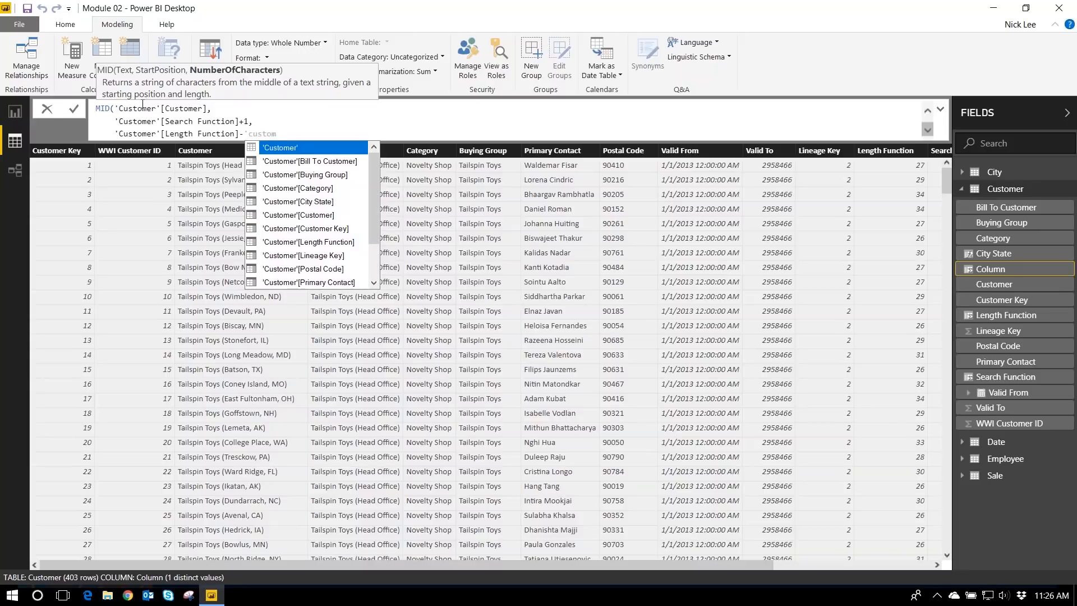
{"action": "key", "text": "Tab"}
{"action": "type", "text": "[s"}
{"action": "key", "text": "Tab"}
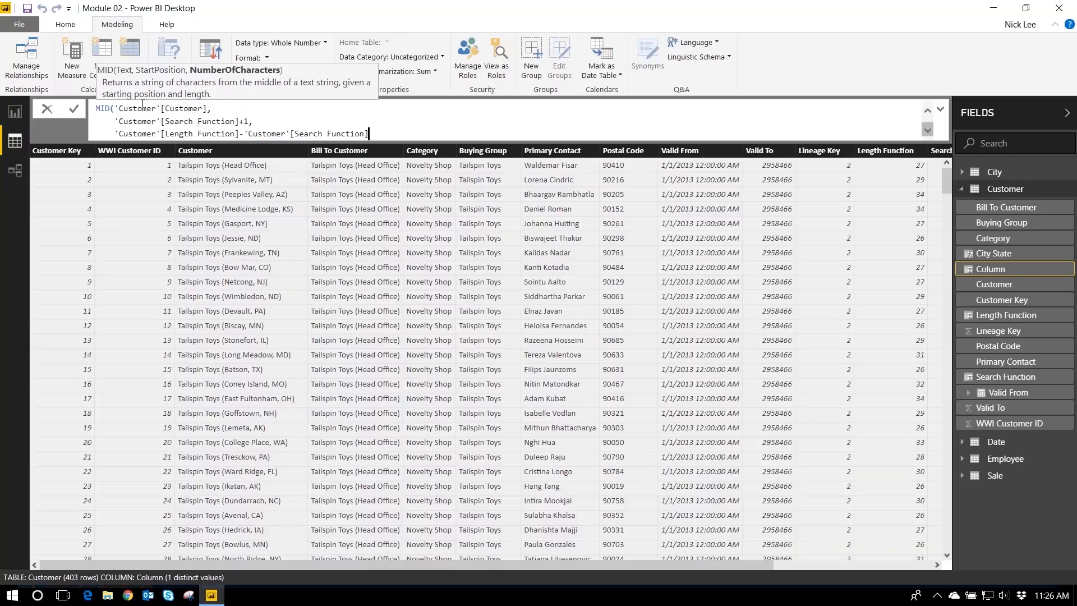
{"action": "type", "text": "-1)"}
{"action": "key", "text": "Return"}
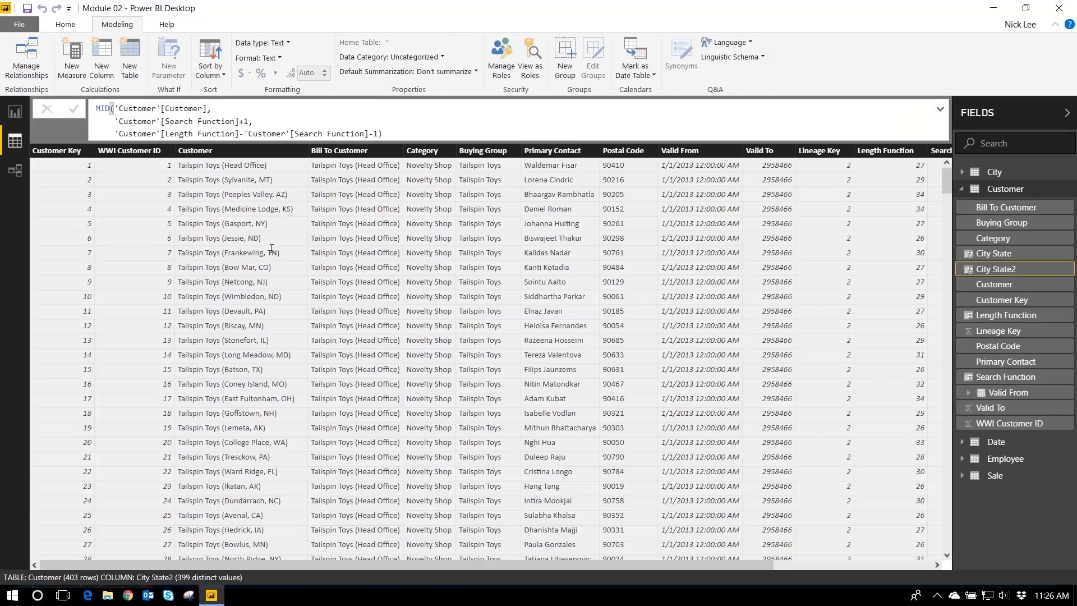
Hide the Customer table's Search Function column from the report view
{"action": "left_click_drag", "start_coordinate": [361, 564], "coordinate": [411, 563]}
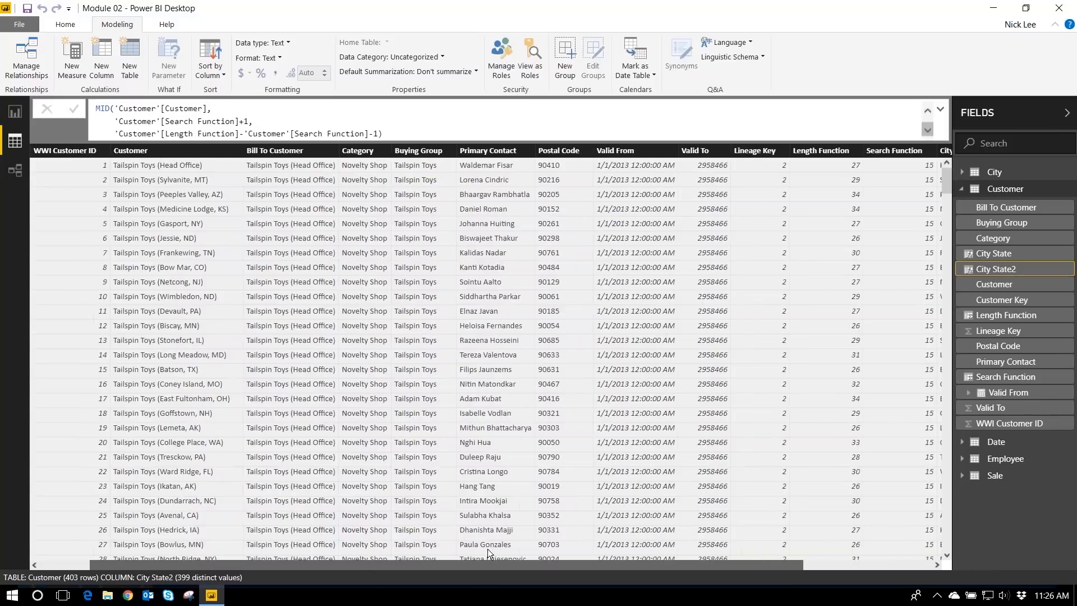
{"action": "left_click_drag", "start_coordinate": [487, 549], "coordinate": [639, 541]}
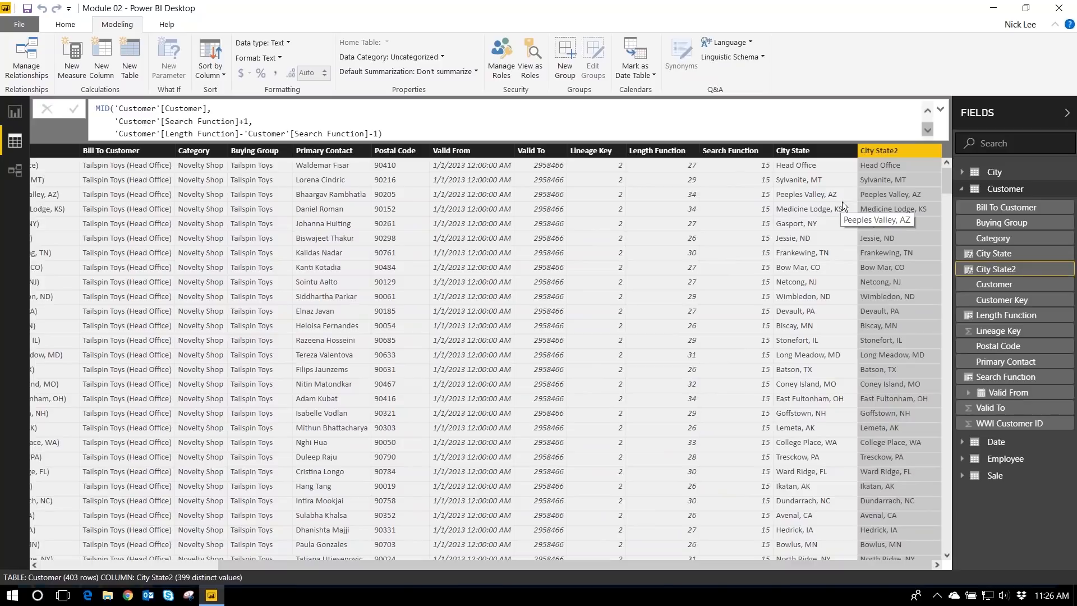
{"action": "left_click", "coordinate": [723, 152]}
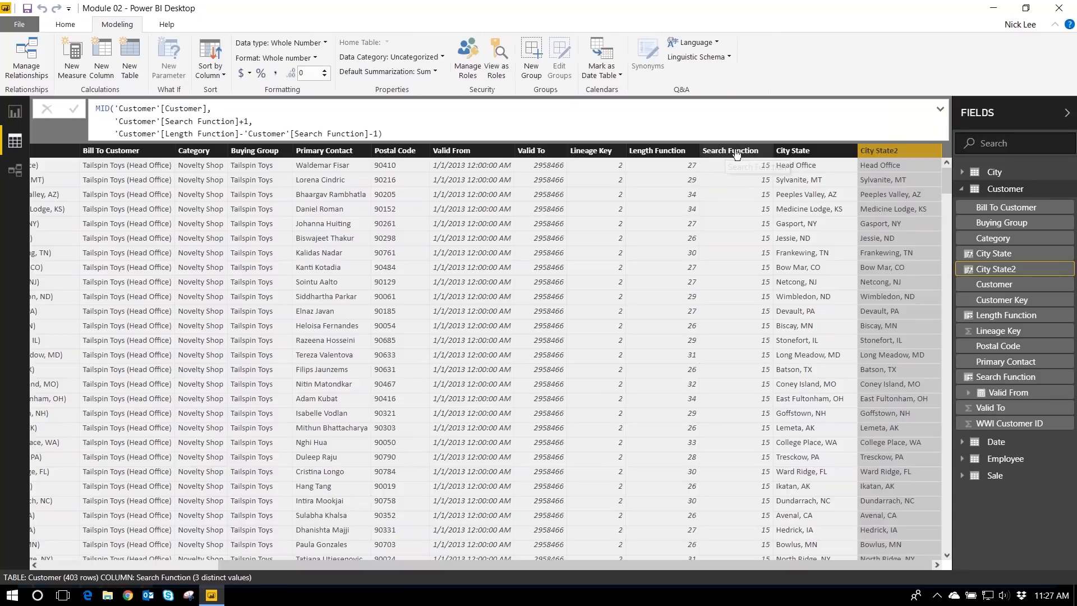
{"action": "right_click", "coordinate": [723, 152]}
{"action": "key", "text": "Escape"}
{"action": "right_click", "coordinate": [723, 154]}
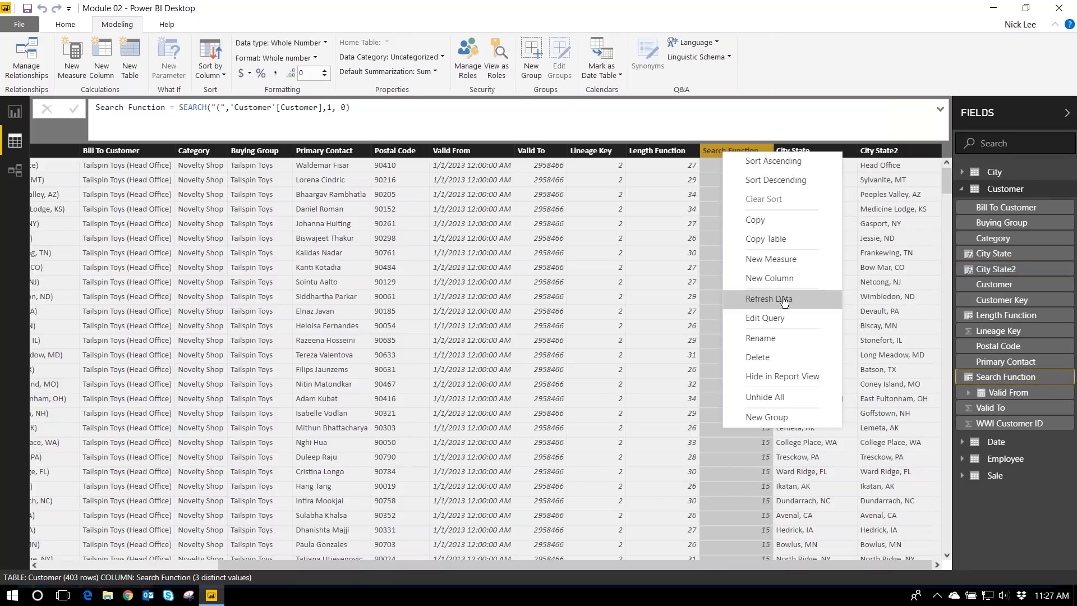
{"action": "left_click", "coordinate": [780, 376]}
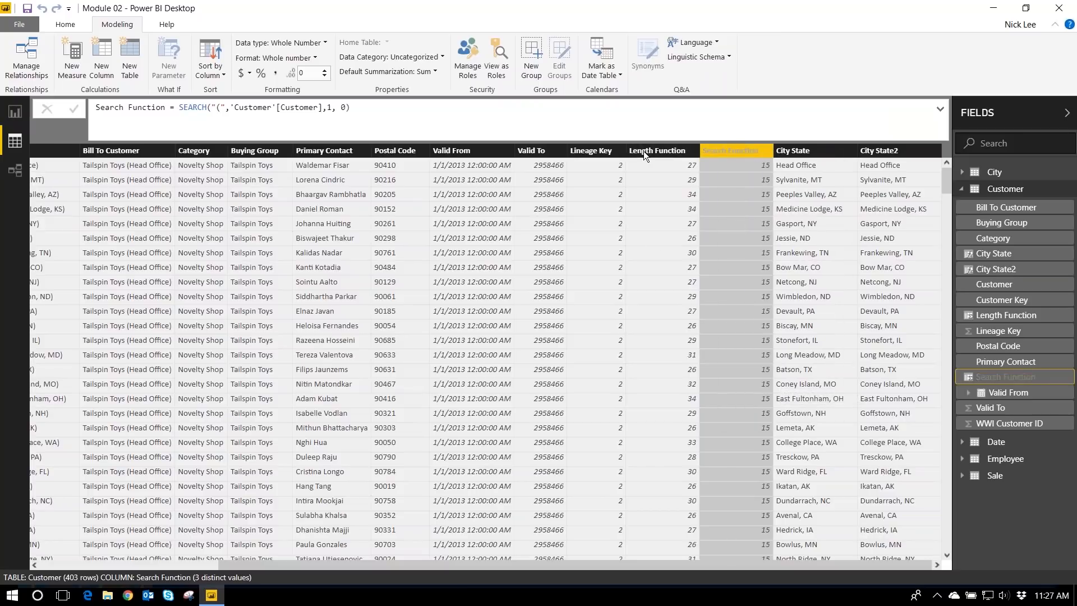
Hide the Customer table's Length Function column from the report view
{"action": "left_click", "coordinate": [644, 151]}
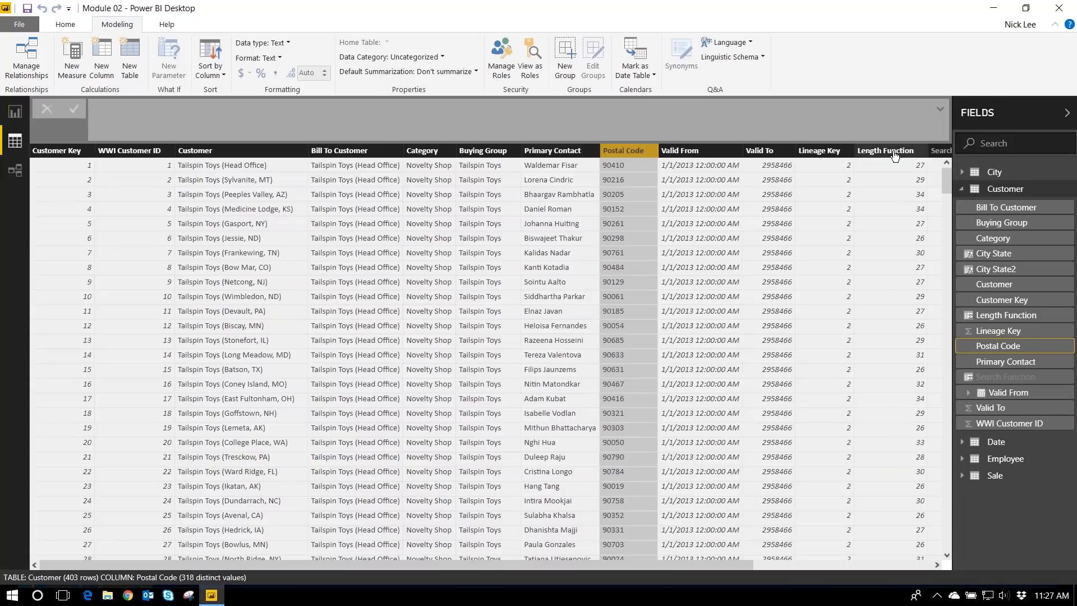
{"action": "right_click", "coordinate": [889, 151]}
{"action": "left_click", "coordinate": [983, 382]}
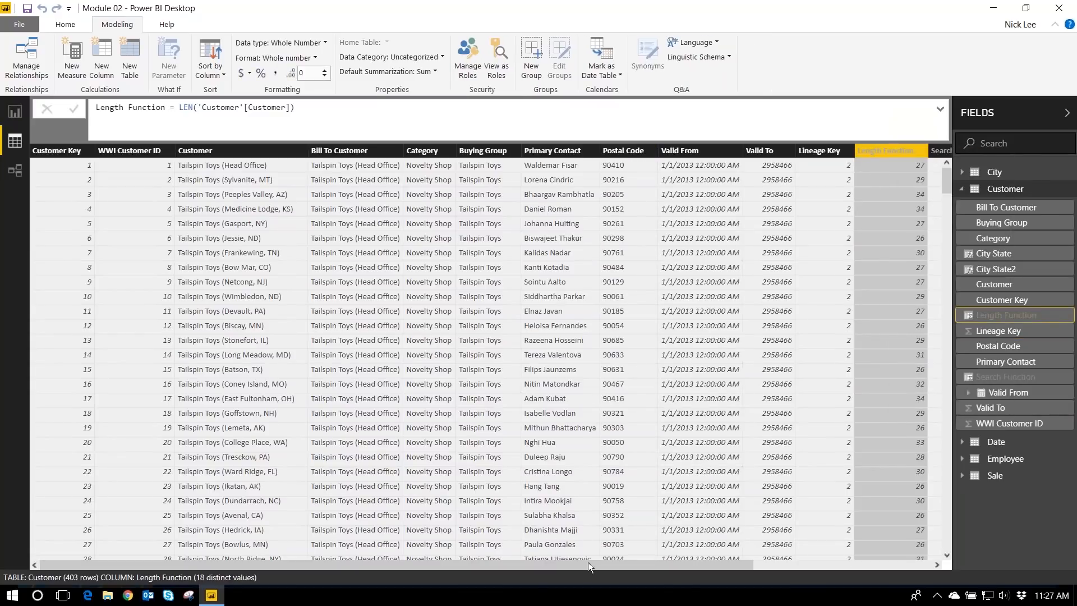
Check which Customer fields are offered in the report view, and return to the data view
{"action": "left_click_drag", "start_coordinate": [590, 563], "coordinate": [770, 552]}
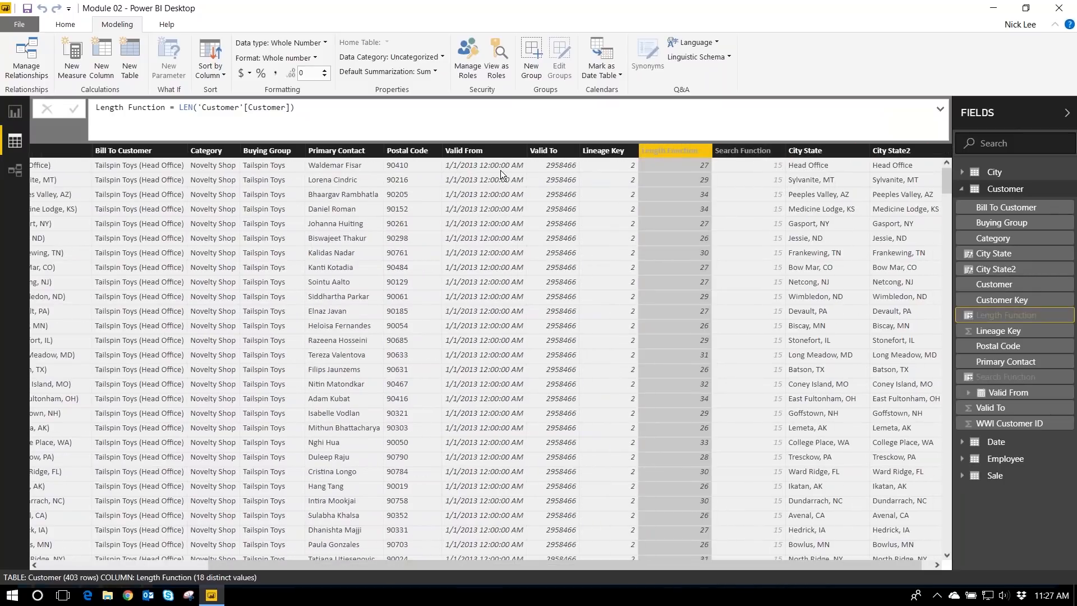
{"action": "left_click", "coordinate": [15, 112]}
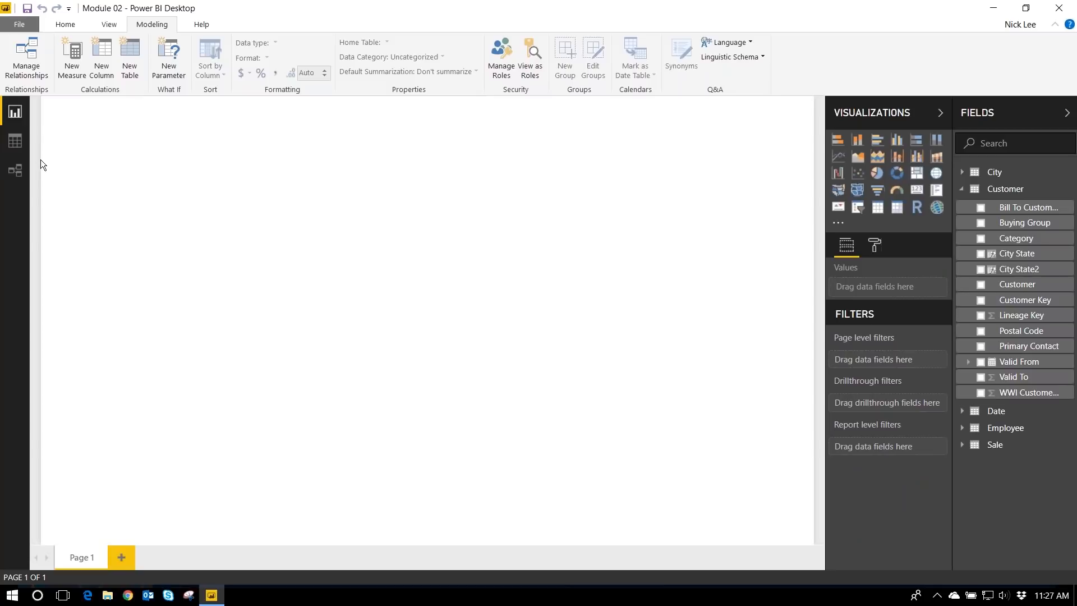
{"action": "left_click", "coordinate": [22, 147]}
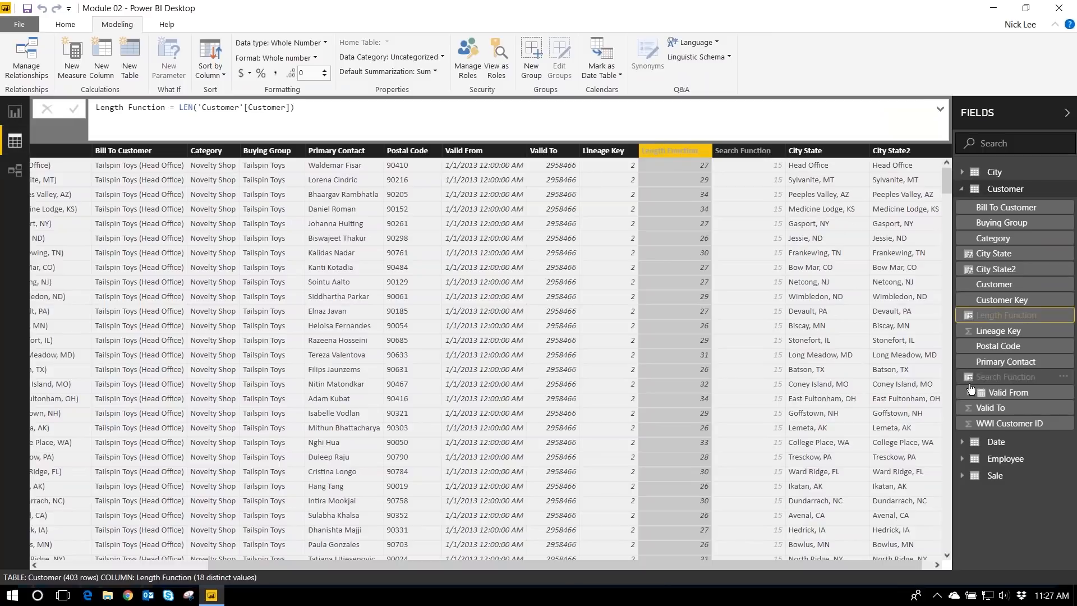
Add a calculated column to the Date table: Format Example = FORMAT('Date'[Date], "Short Date")
{"action": "left_click", "coordinate": [992, 443]}
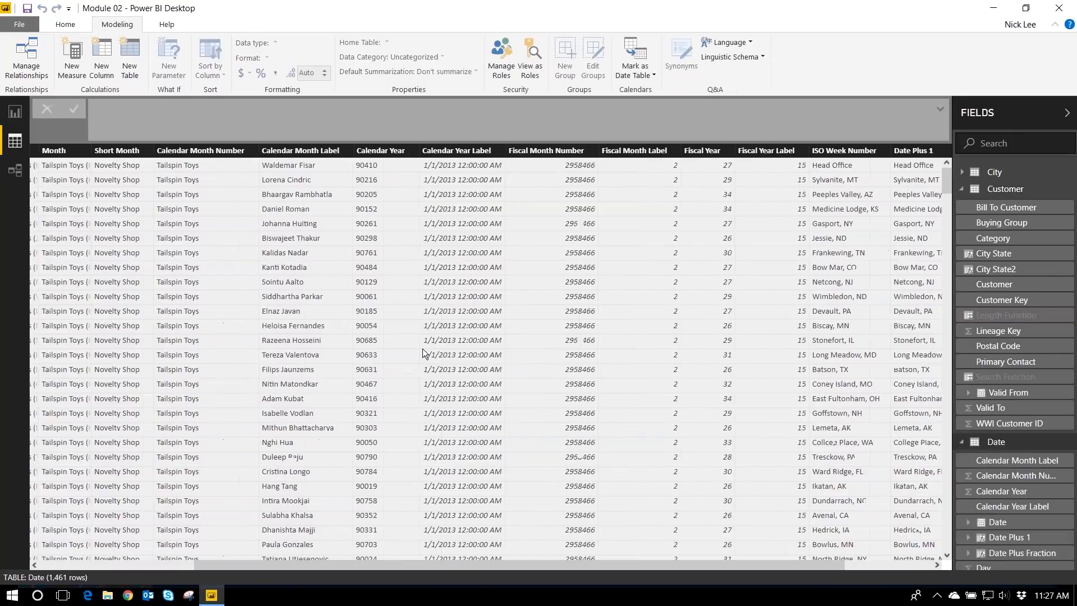
{"action": "left_click", "coordinate": [100, 58]}
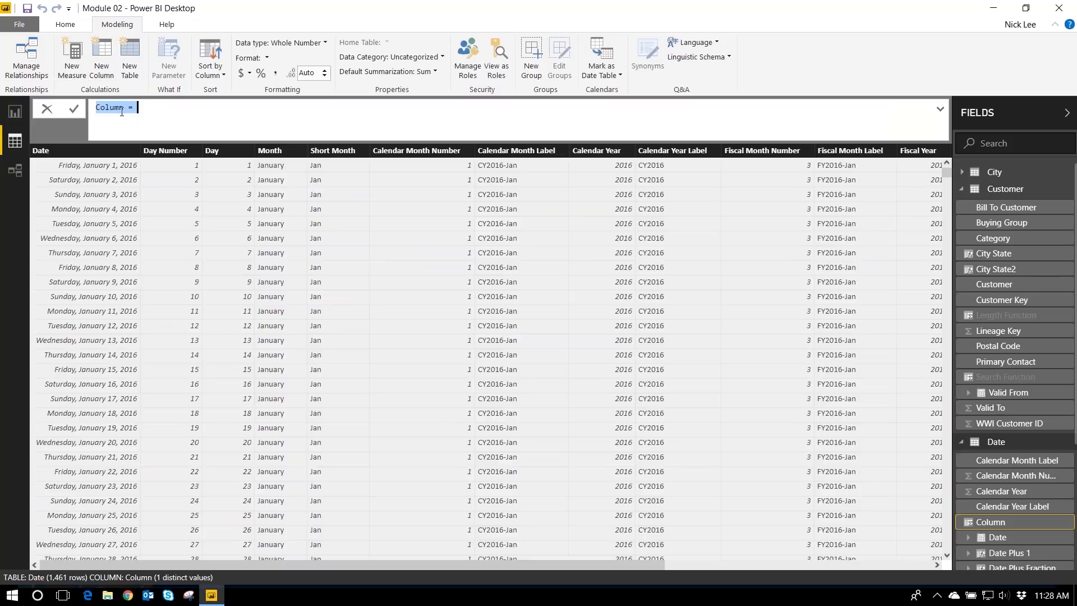
{"action": "type", "text": "Format Example ="}
{"action": "type", "text": "format("}
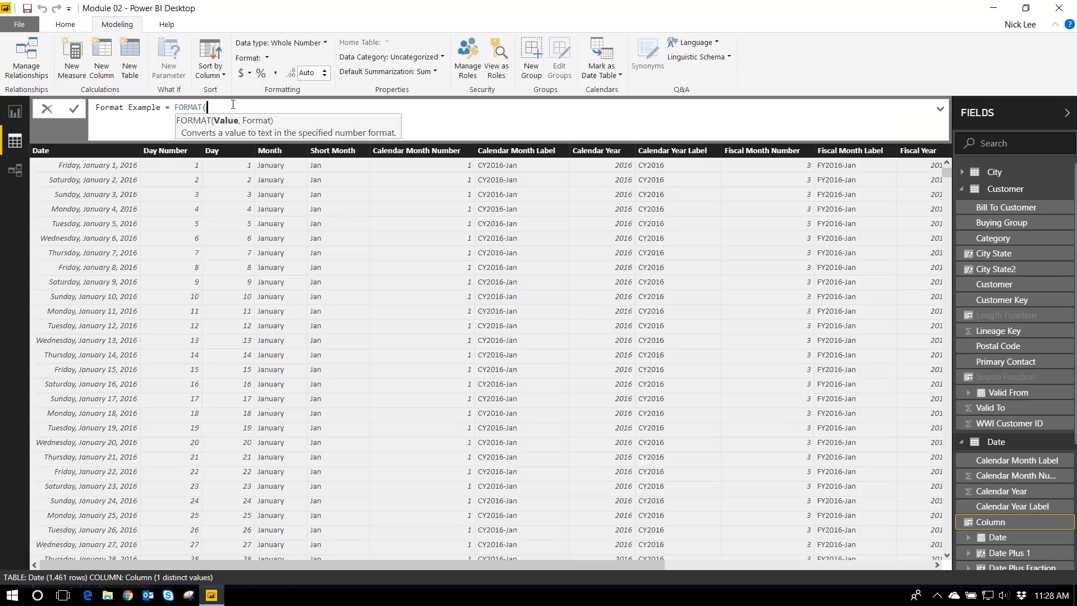
{"action": "type", "text": "'dat"}
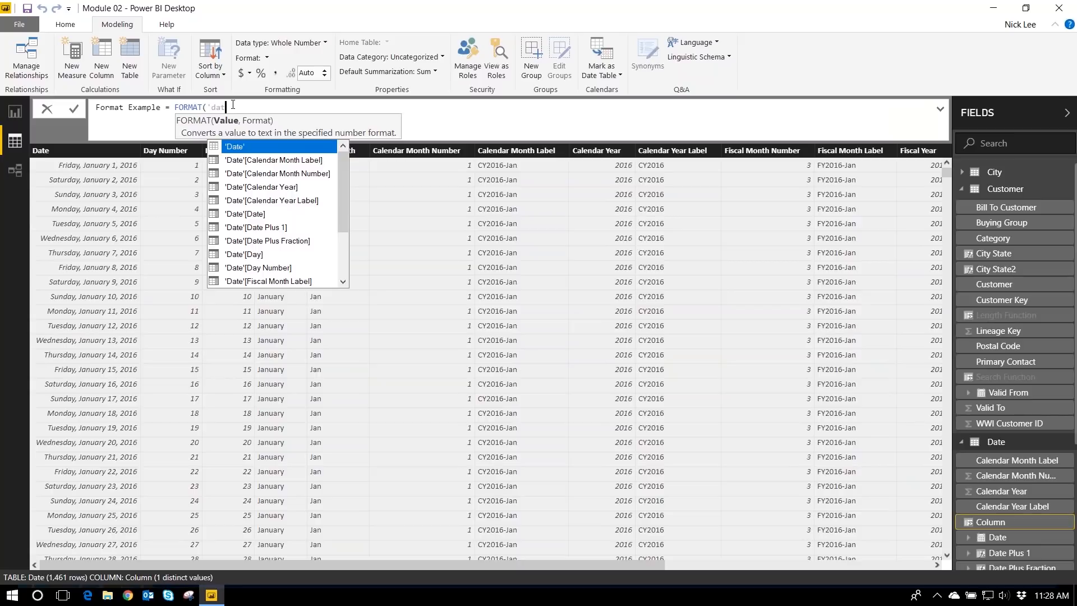
{"action": "type", "text": "e'[Date]"}
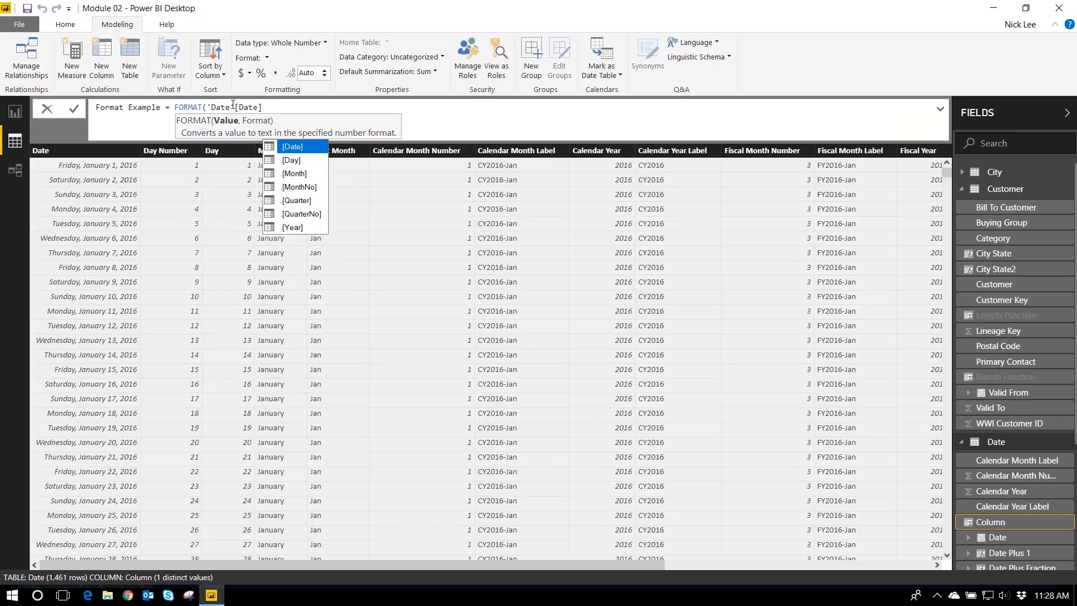
{"action": "type", "text": ", "}
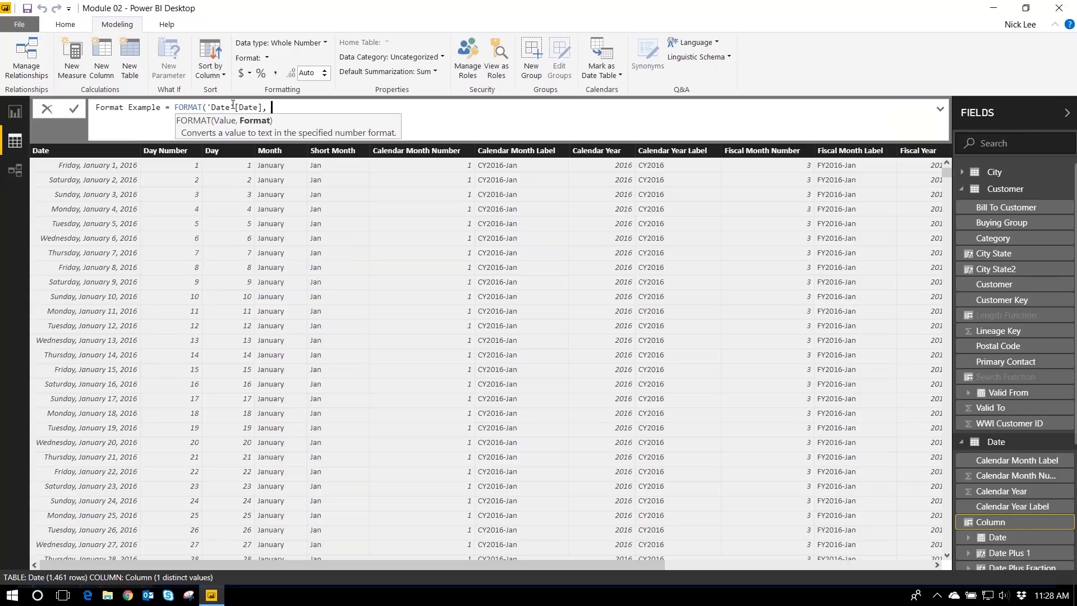
{"action": "type", "text": "\"Short Date\")"}
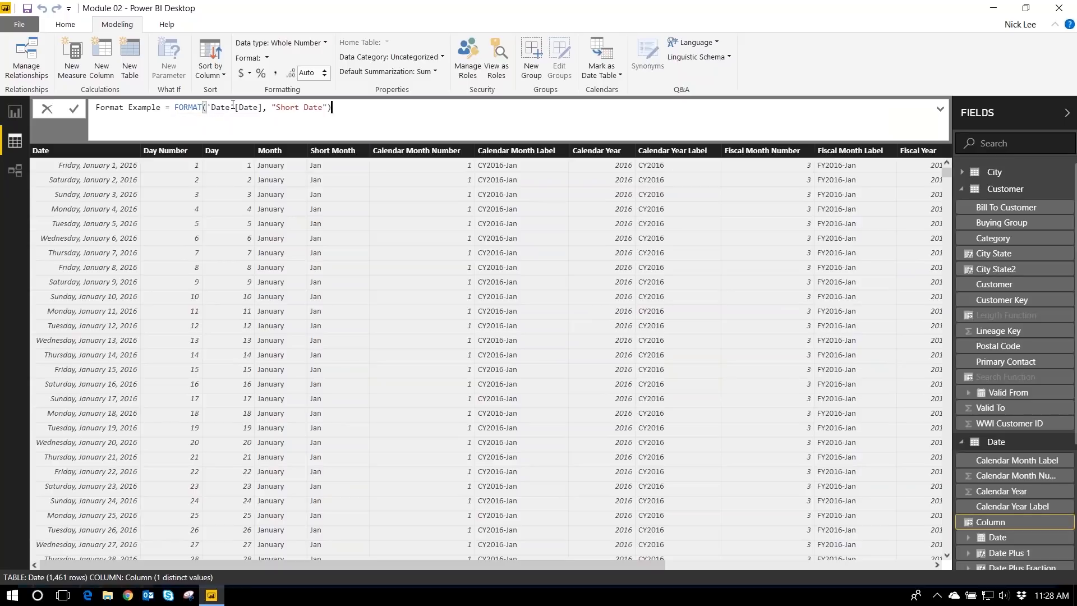
{"action": "key", "text": "Return"}
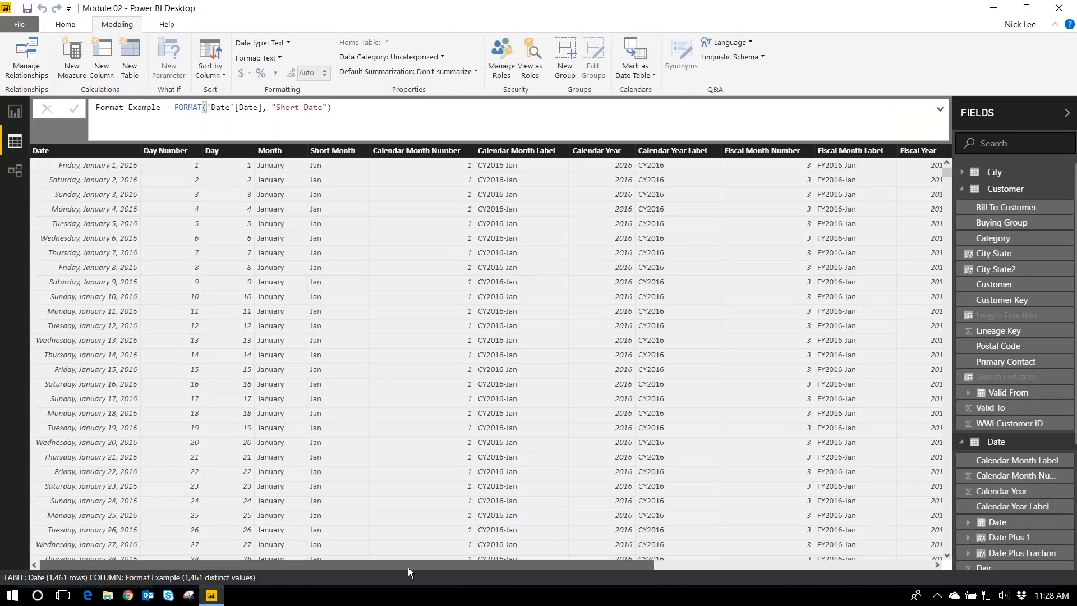
{"action": "left_click_drag", "start_coordinate": [450, 561], "coordinate": [812, 195]}
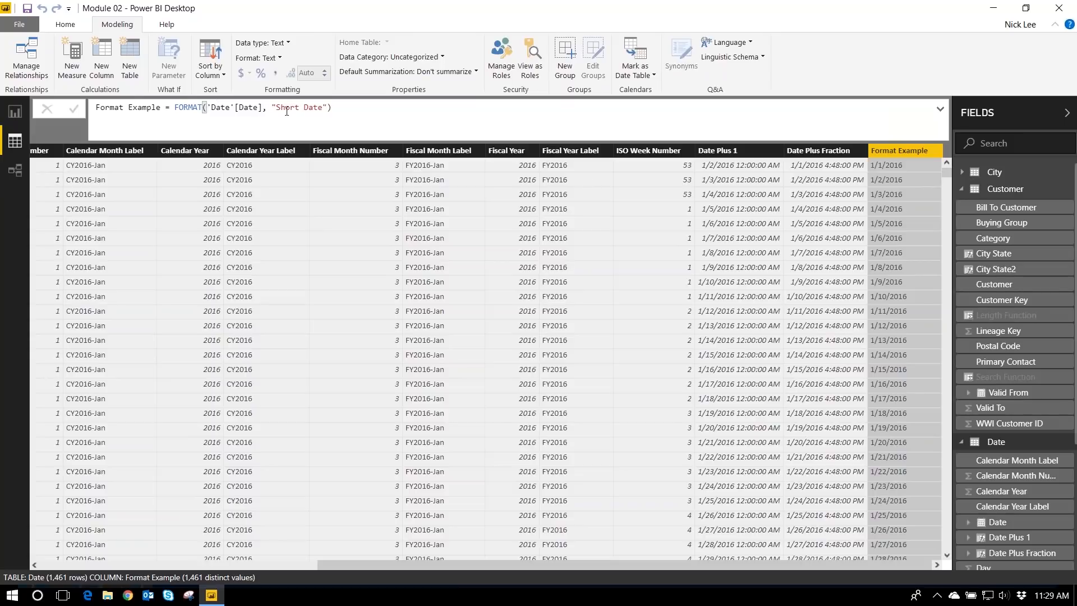
Change the Format Example column's format string to "MM-YYYY" and commit the formula
{"action": "left_click_drag", "start_coordinate": [276, 107], "coordinate": [322, 108]}
{"action": "type", "text": "MM"}
{"action": "type", "text": "-YYYY"}
{"action": "key", "text": "Return"}
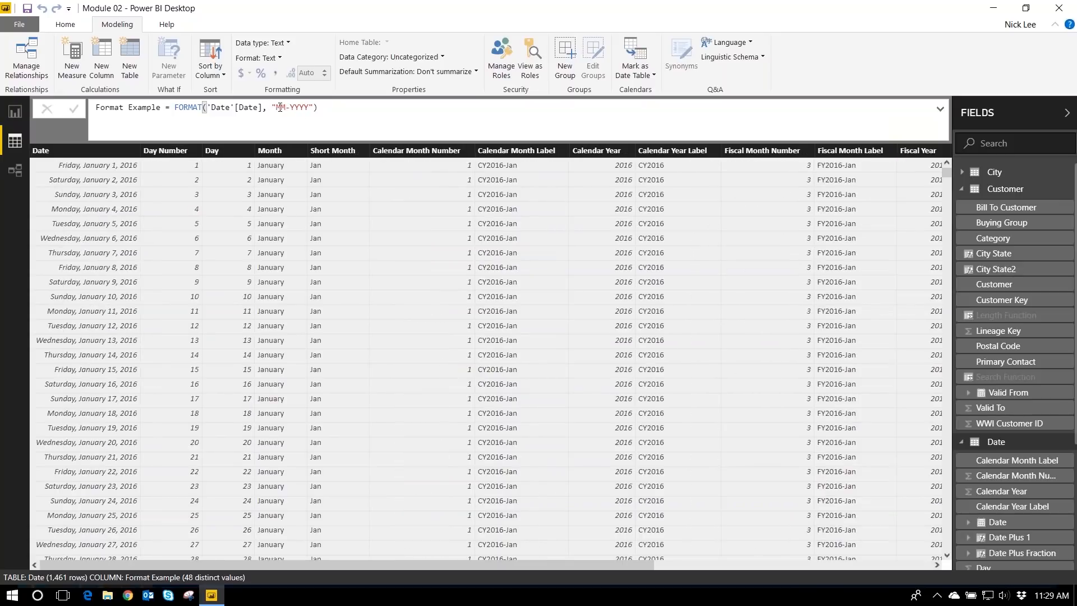
{"action": "left_click_drag", "start_coordinate": [390, 564], "coordinate": [729, 533]}
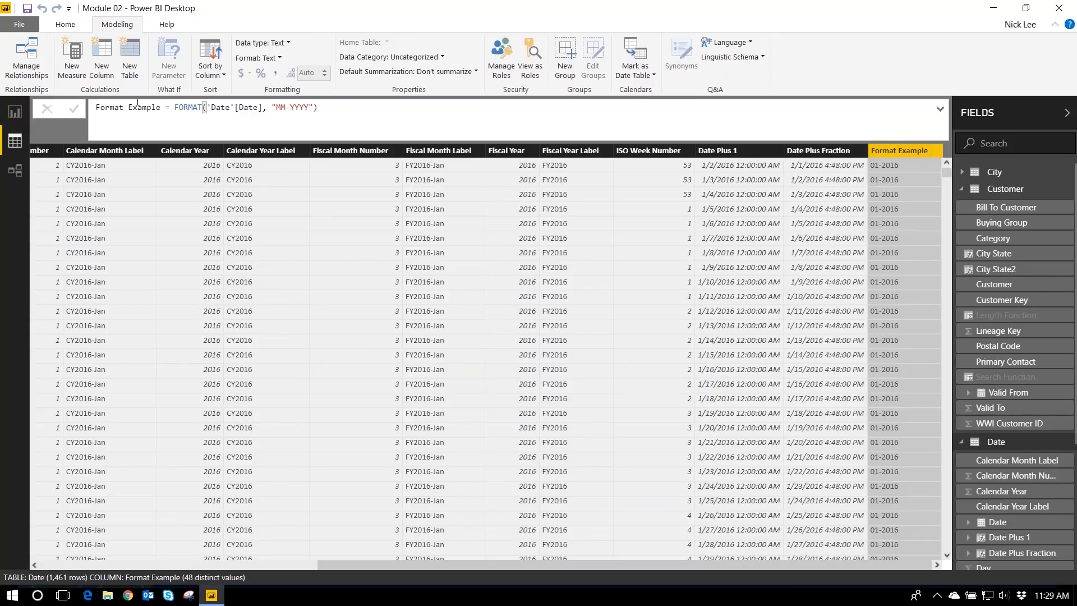
Set the Format Example column's format string to "MMMM-MMM-MM-M/YY-YYYY", commit it and check the column's values
{"action": "left_click_drag", "start_coordinate": [275, 108], "coordinate": [304, 112]}
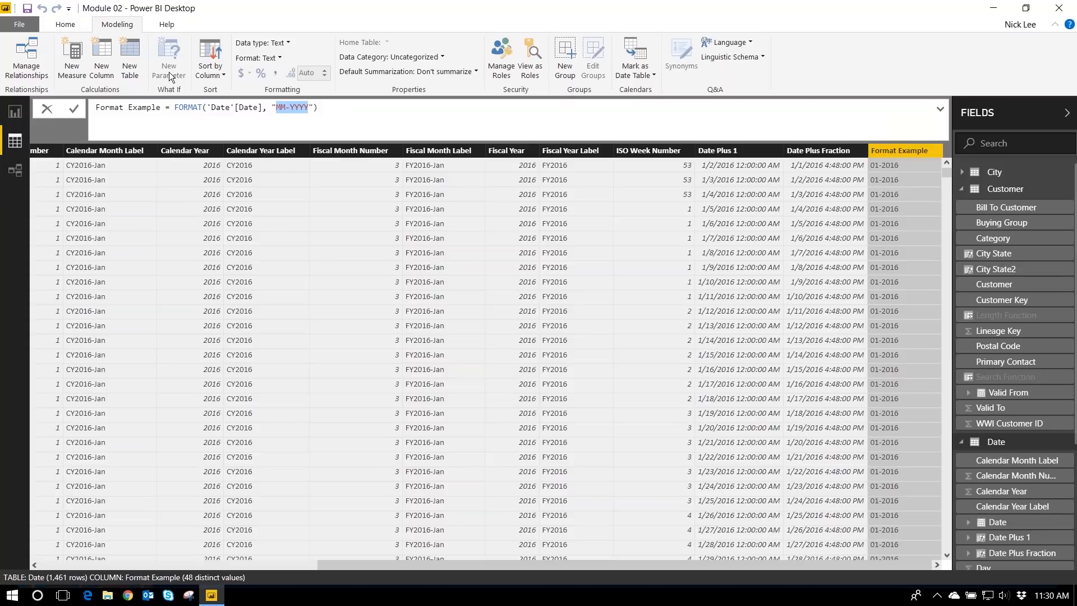
{"action": "left_click", "coordinate": [277, 111]}
{"action": "left_click_drag", "start_coordinate": [309, 108], "coordinate": [279, 111]}
{"action": "type", "text": "MMMM"}
{"action": "type", "text": "-"}
{"action": "type", "text": "NNN"}
{"action": "key", "text": "BackSpace"}
{"action": "key", "text": "BackSpace"}
{"action": "type", "text": "MM"}
{"action": "type", "text": "-MM-M/YY"}
{"action": "type", "text": "-YYYY"}
{"action": "key", "text": "Return"}
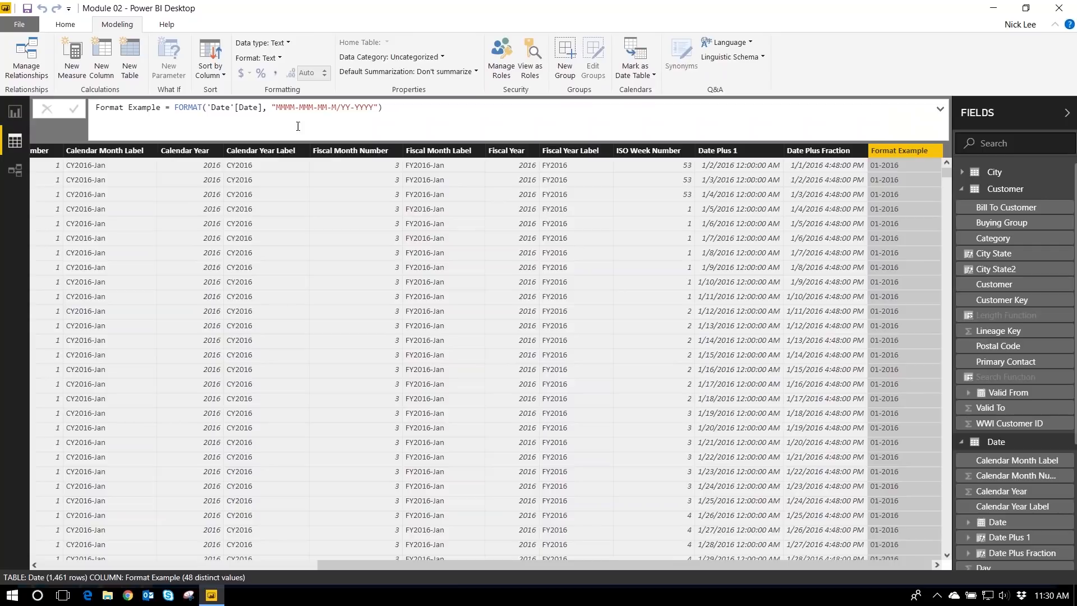
{"action": "left_click", "coordinate": [279, 107]}
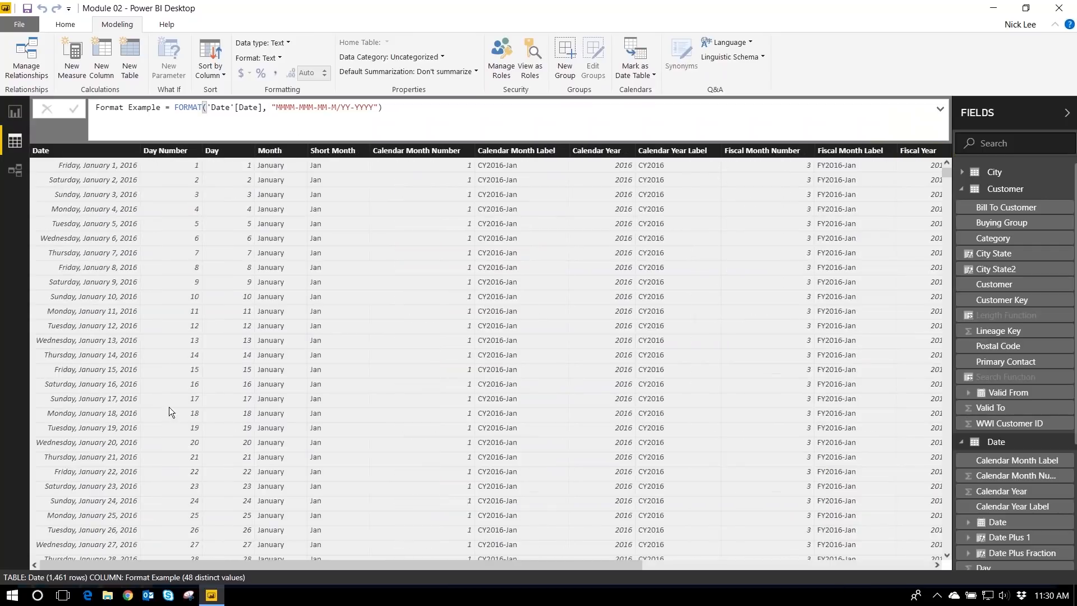
{"action": "left_click_drag", "start_coordinate": [338, 565], "coordinate": [901, 163]}
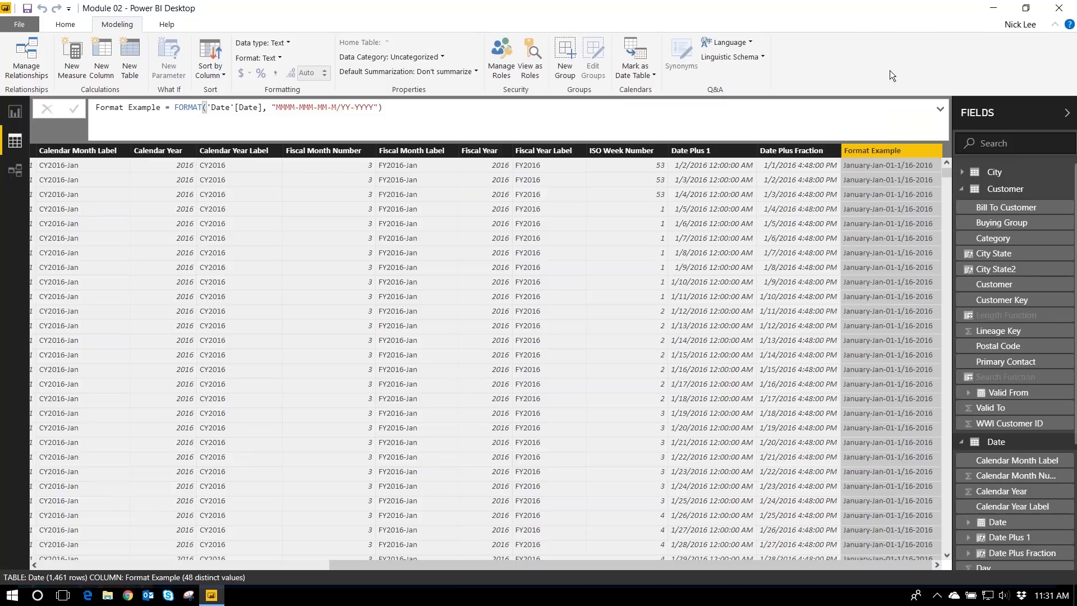
Close the Module 02 report file
{"action": "left_click", "coordinate": [1058, 8]}
{"action": "left_click", "coordinate": [600, 325]}
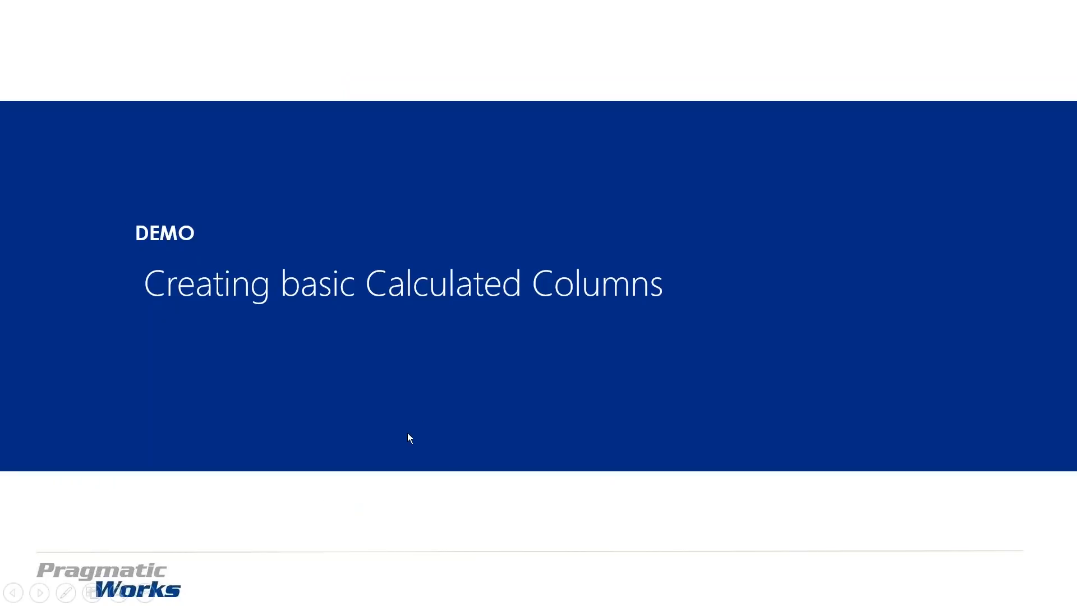
{"action": "left_click", "coordinate": [540, 377]}
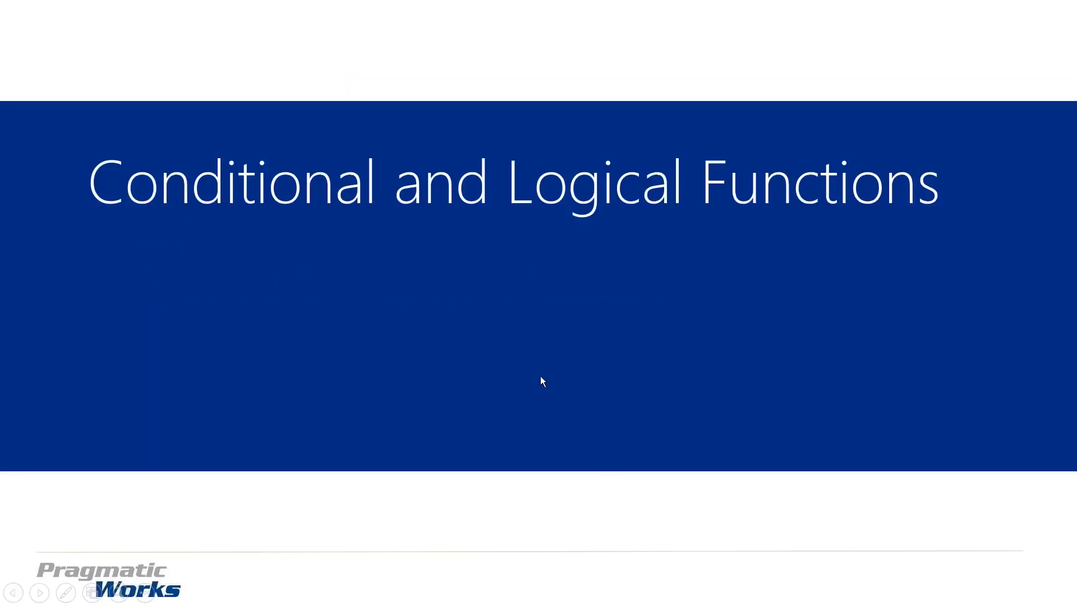
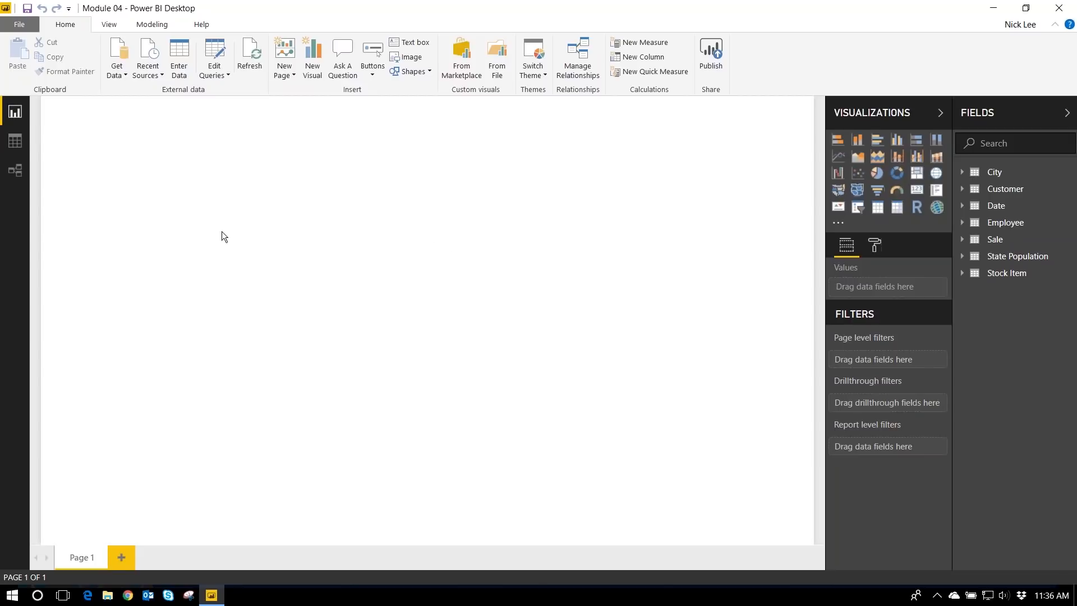
Examine the arguments of the Age column's DATEDIFF formula in the Customer table of Module 04
{"action": "left_click", "coordinate": [11, 145]}
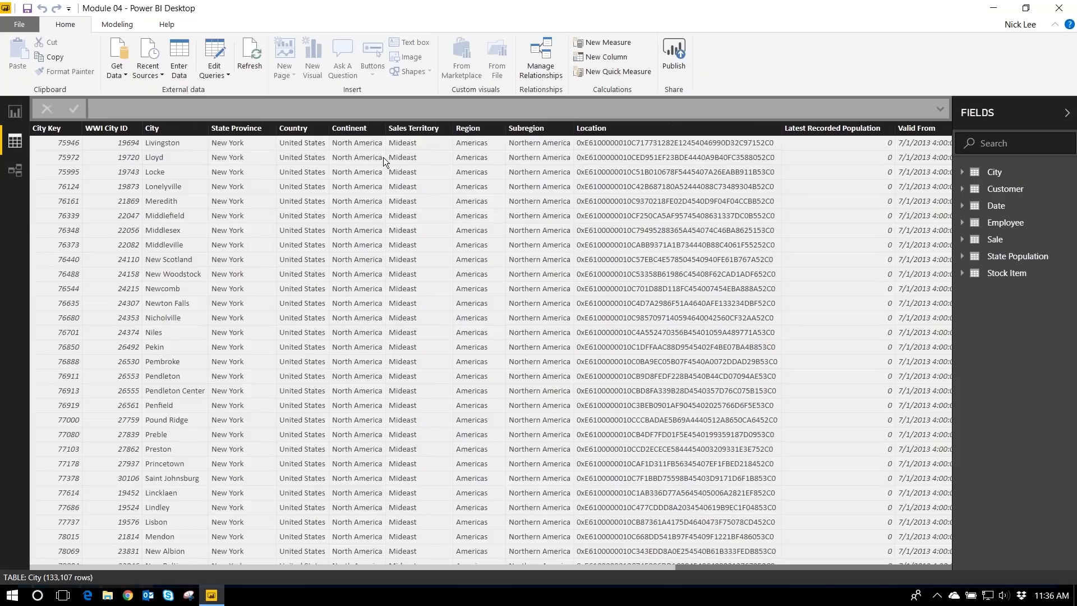
{"action": "left_click", "coordinate": [1004, 189]}
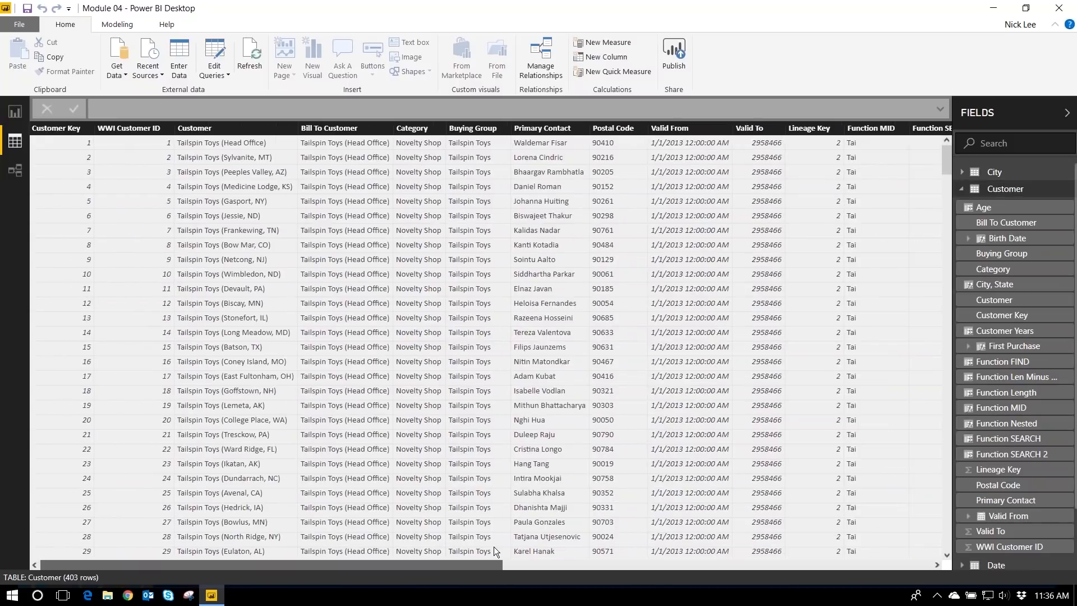
{"action": "left_click", "coordinate": [494, 564]}
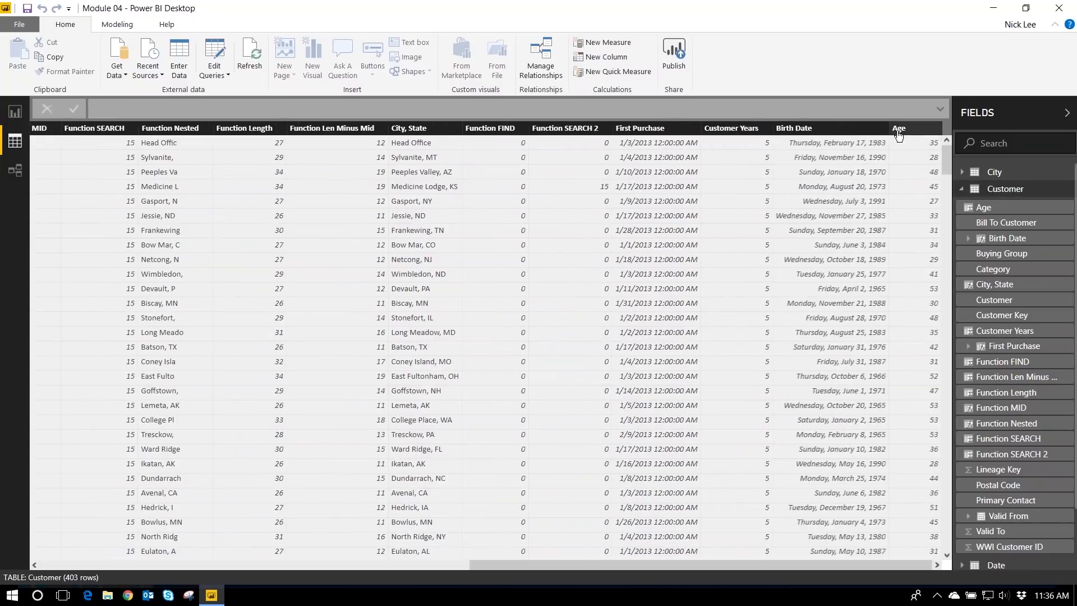
{"action": "left_click", "coordinate": [910, 131]}
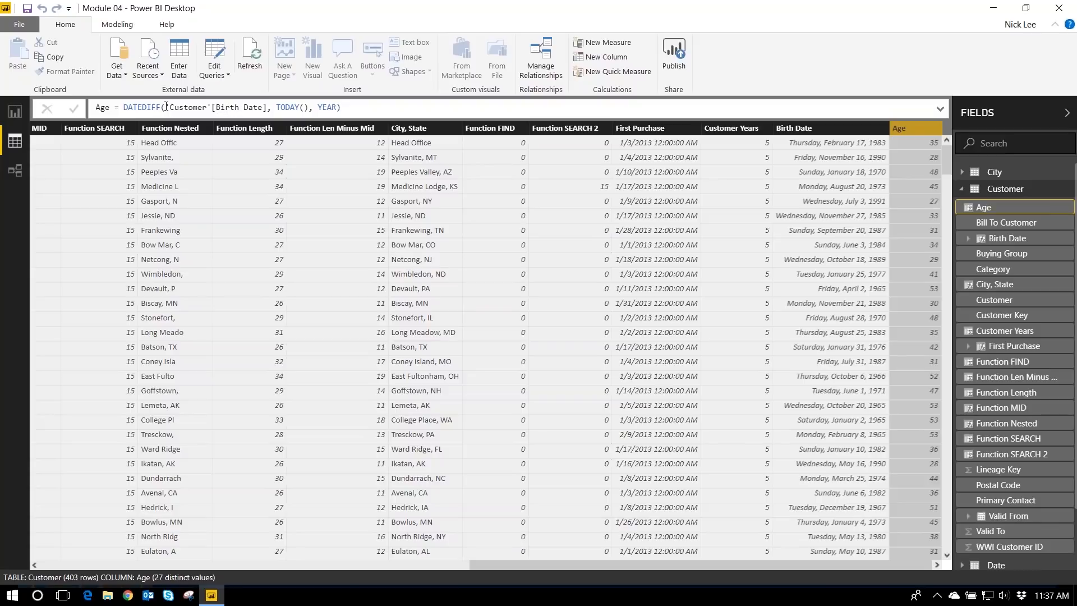
{"action": "left_click_drag", "start_coordinate": [166, 107], "coordinate": [337, 107]}
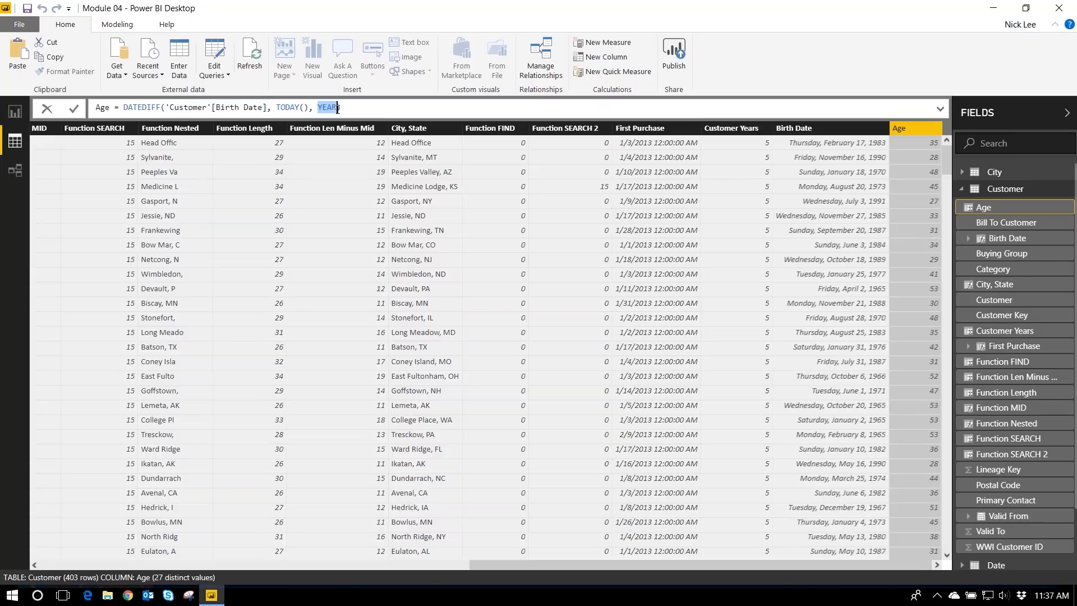
{"action": "left_click", "coordinate": [365, 109]}
Add a calculated column named Age2 to the Customer table and begin its formula with an IF function on a new line
{"action": "left_click", "coordinate": [120, 24]}
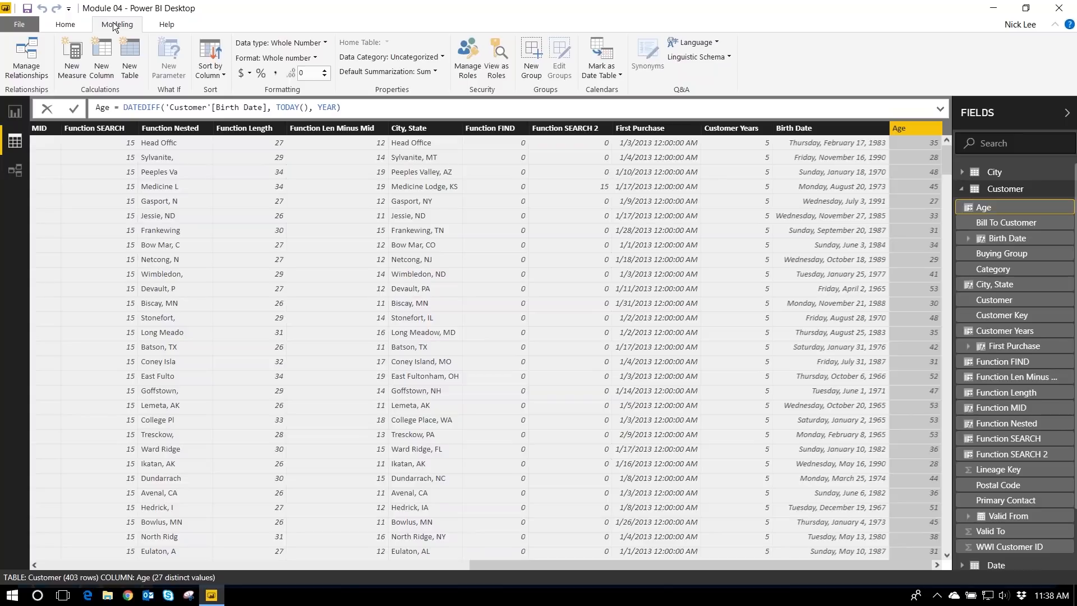
{"action": "left_click", "coordinate": [106, 78]}
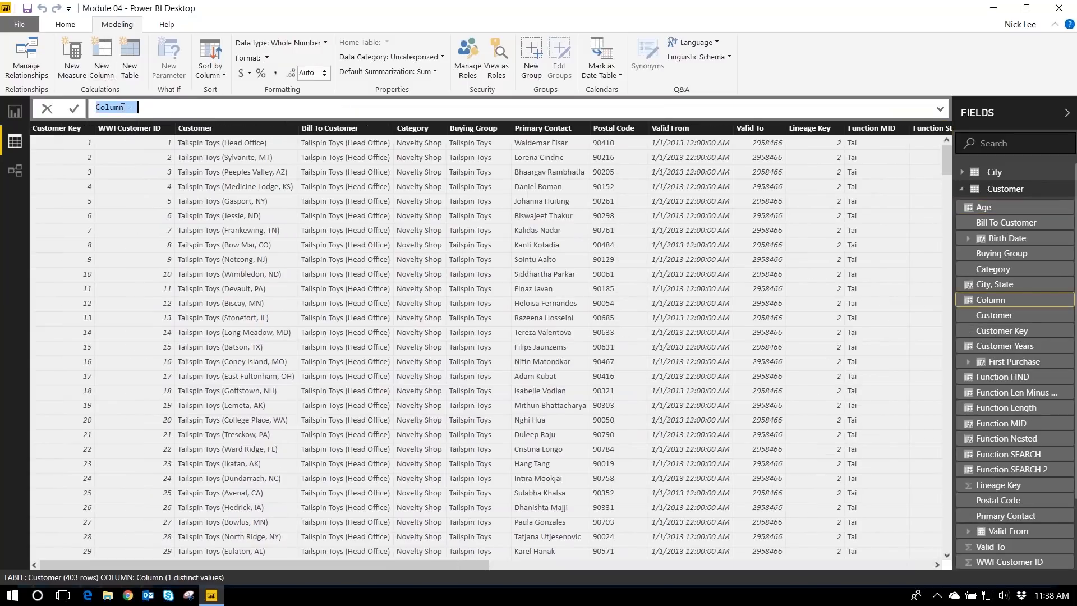
{"action": "type", "text": "Age2 ="}
{"action": "key", "text": "shift+Return"}
{"action": "type", "text": "If"}
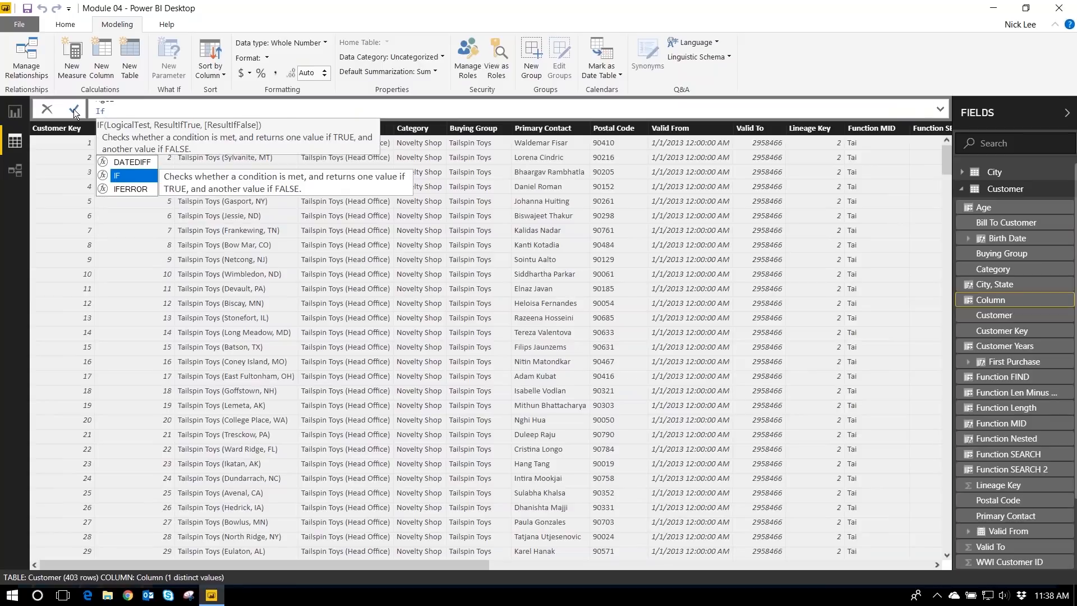
{"action": "key", "text": "Tab"}
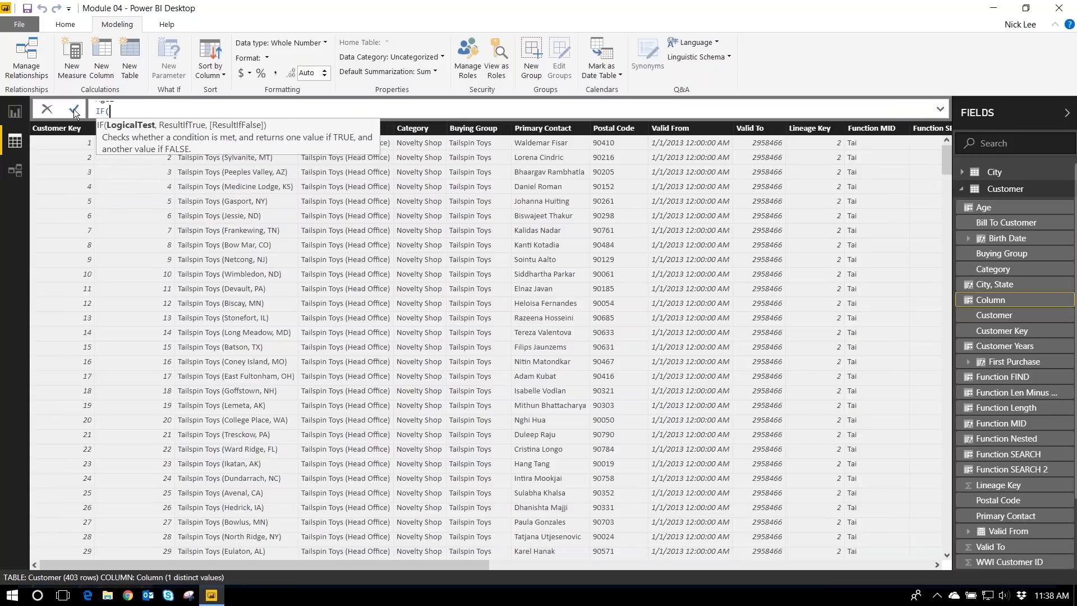
Enter FORMAT(TODAY(), "MMDD") on a new line as the first part of the IF function's logical test
{"action": "key", "text": "shift+Return"}
{"action": "type", "text": "f"}
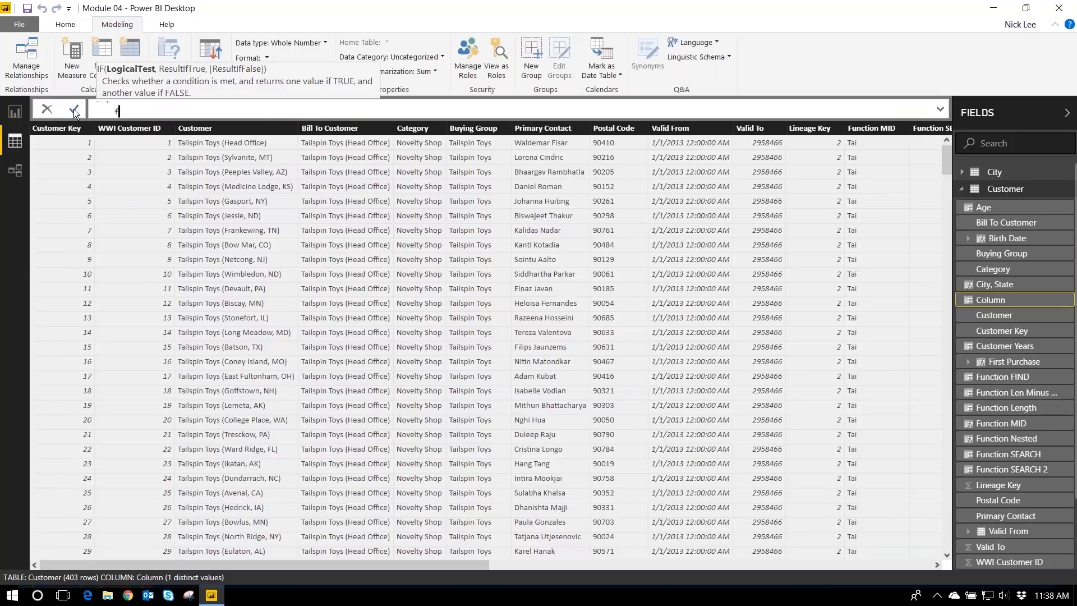
{"action": "type", "text": "orm"}
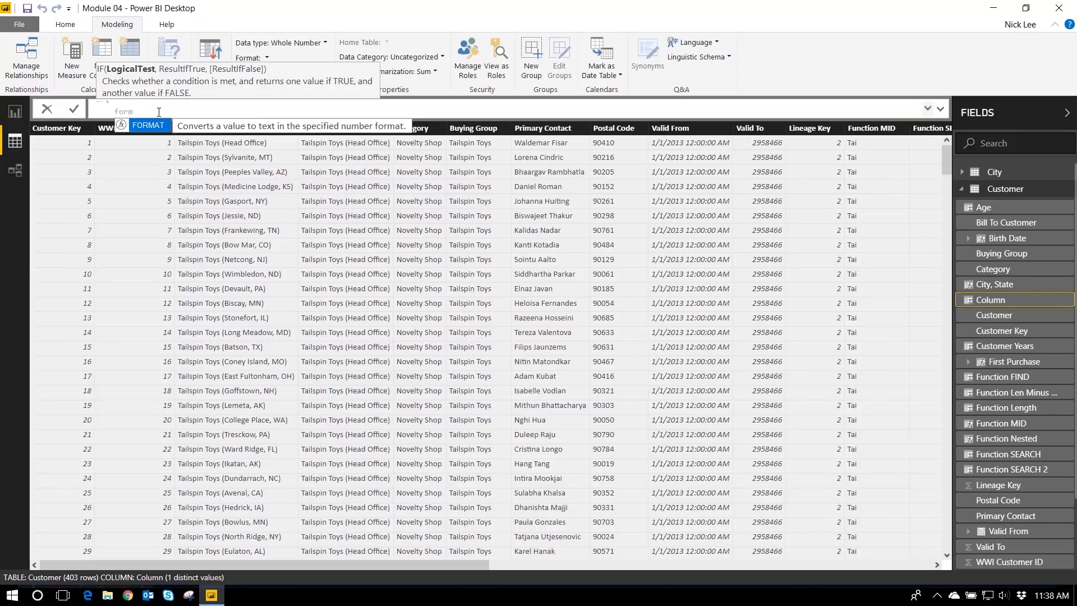
{"action": "key", "text": "Tab"}
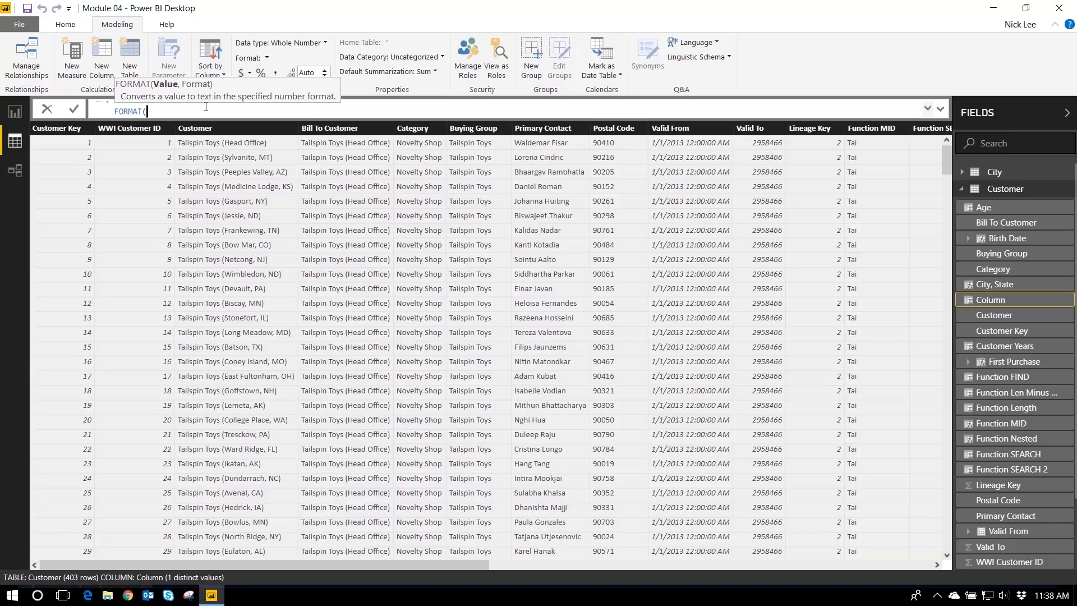
{"action": "type", "text": "TODAY()"}
{"action": "type", "text": ", \"MMDD\""}
{"action": "type", "text": ")"}
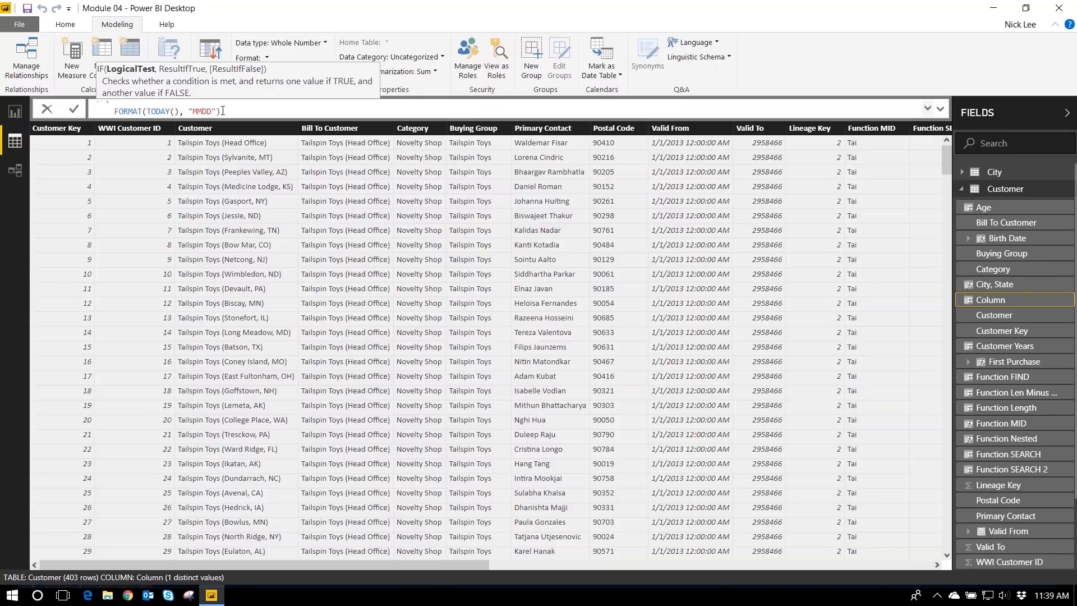
Complete the Age2 logical test by comparing with >= FORMAT('Customer'[Birth Date], "MMDD"), ending the argument with a comma
{"action": "type", "text": ">= FORMAT("}
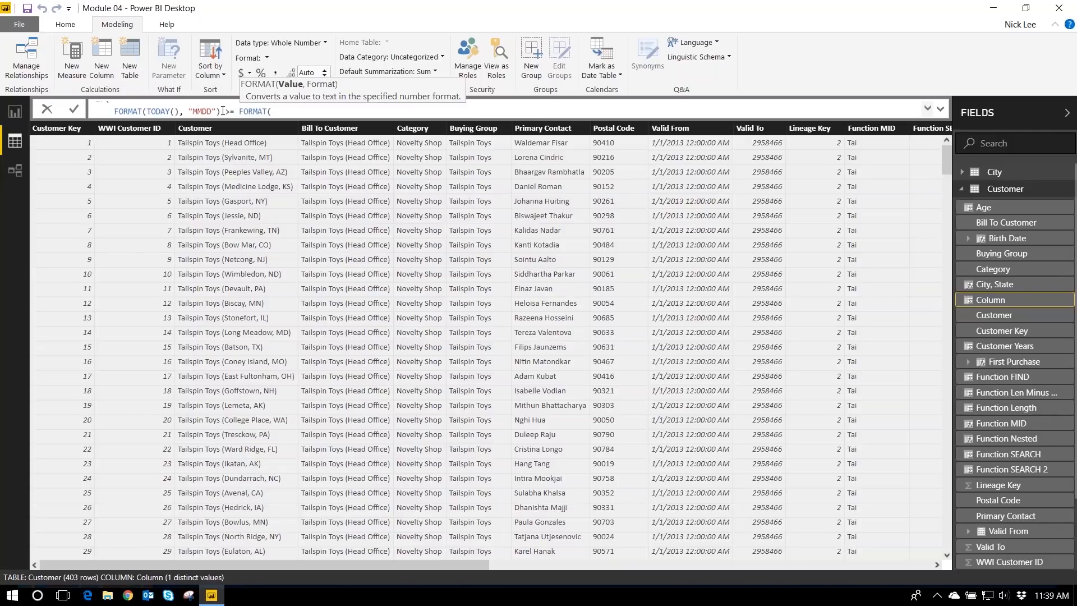
{"action": "type", "text": "'Customer'"}
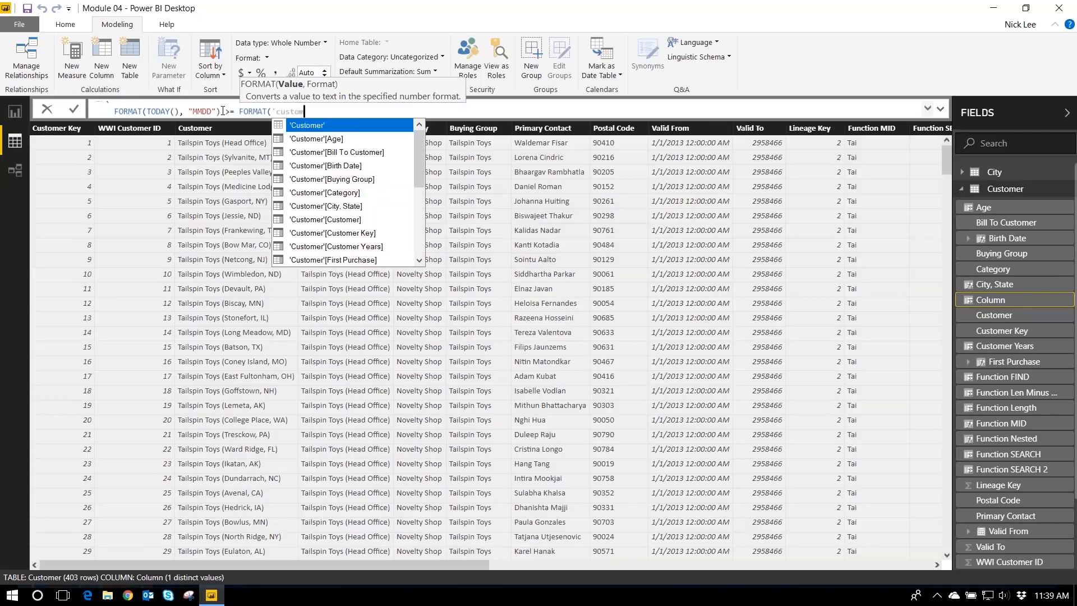
{"action": "type", "text": "[birth"}
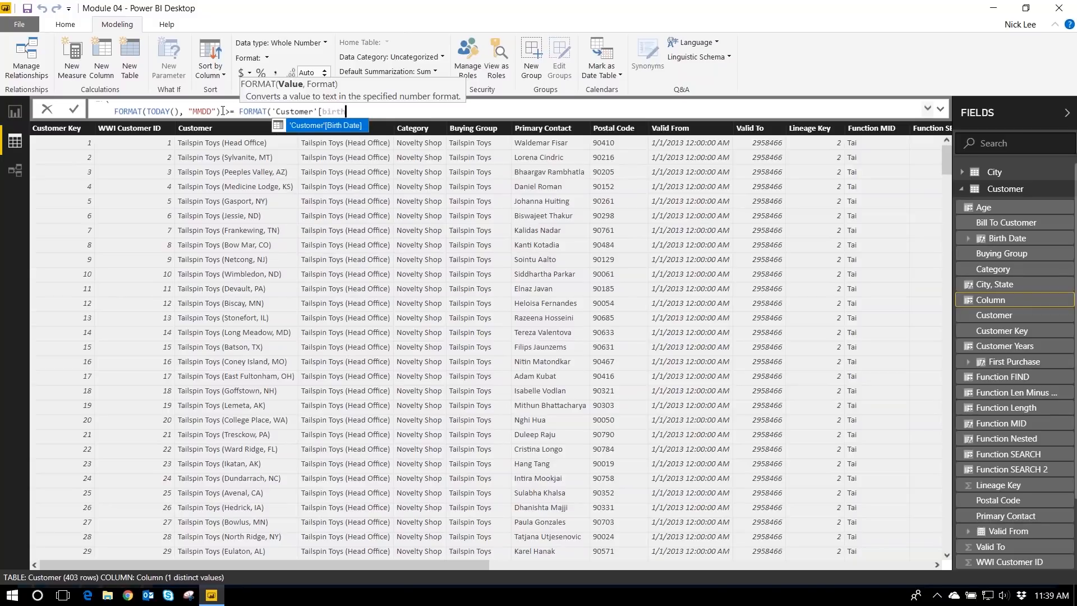
{"action": "key", "text": "Tab"}
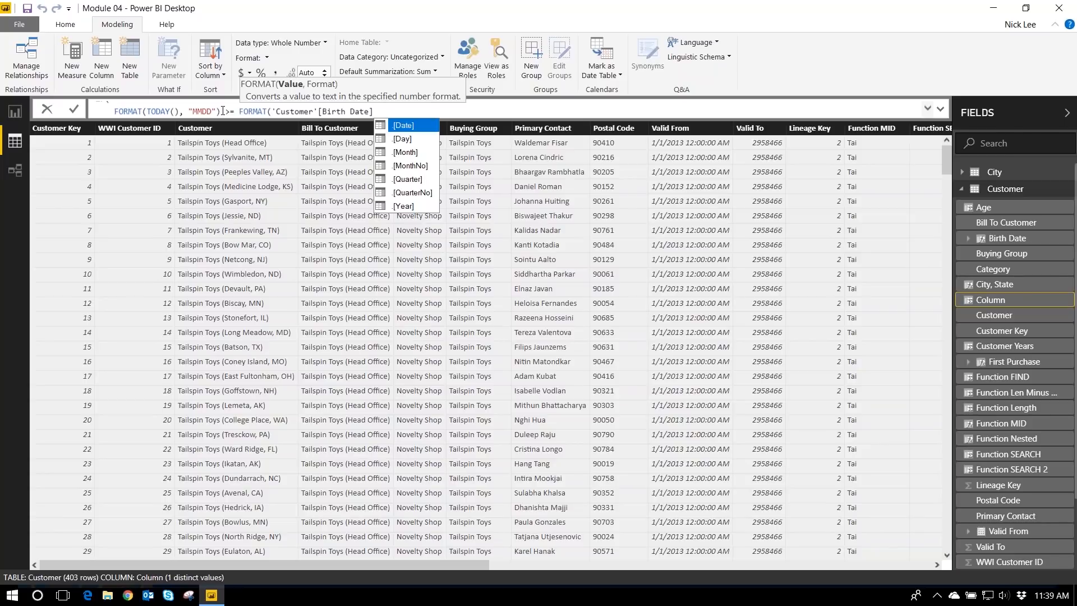
{"action": "type", "text": ", \""}
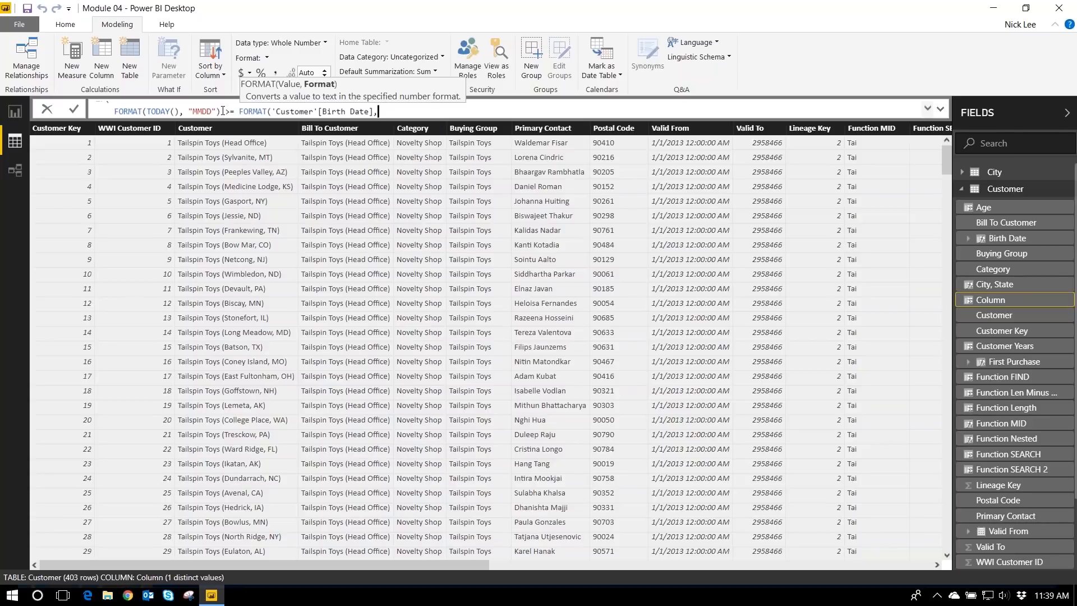
{"action": "type", "text": "MMDD\""}
{"action": "type", "text": ")"}
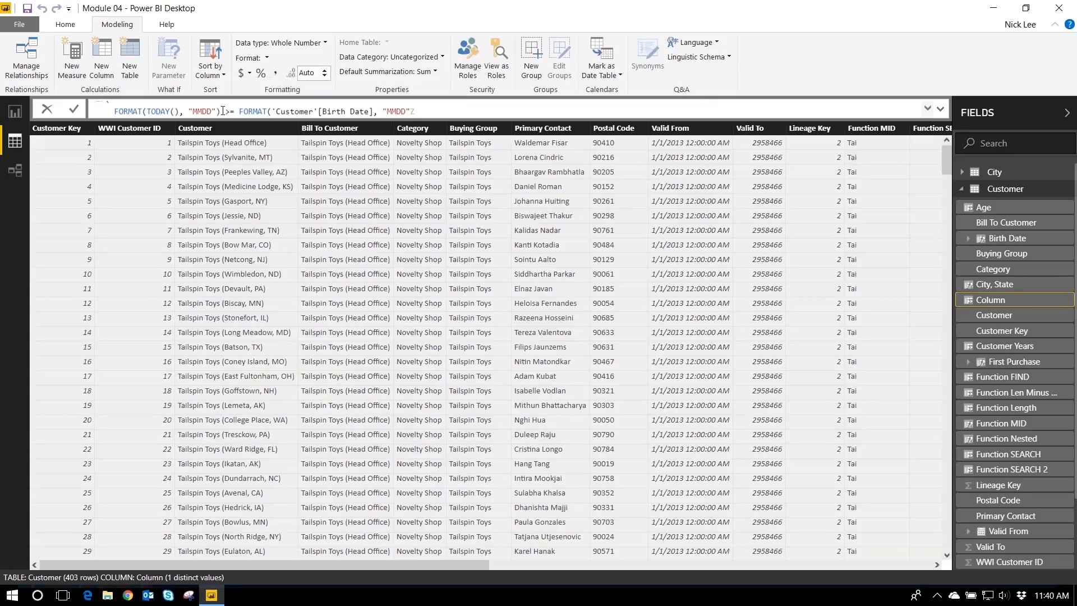
{"action": "key", "text": "BackSpace"}
{"action": "type", "text": ")"}
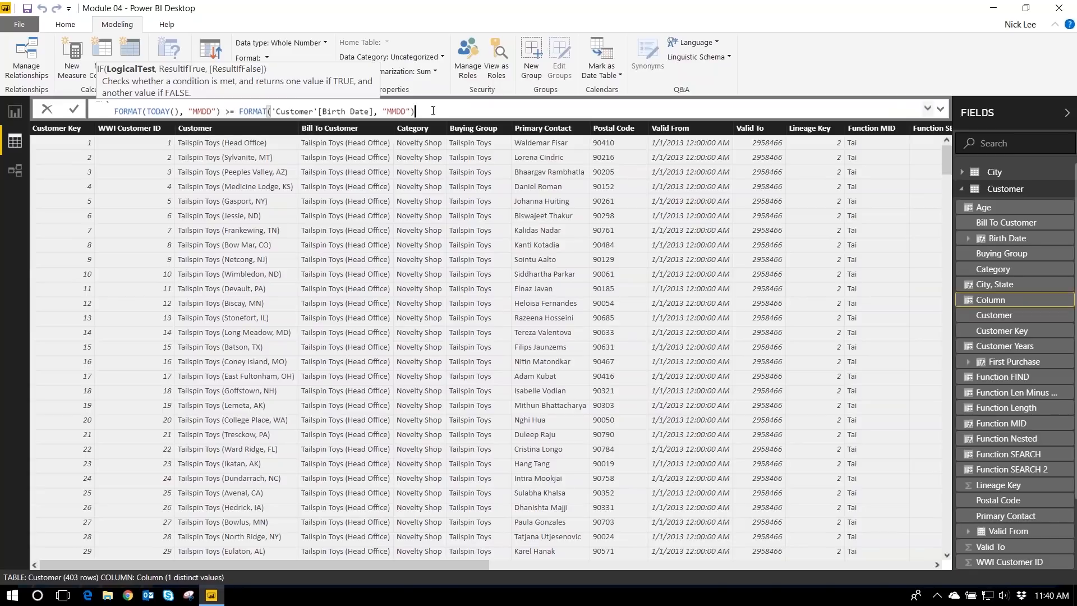
{"action": "type", "text": ","}
Enter DATEDIFF('Customer'[Birth Date], TODAY(), YEAR) on a new line as the IF function's true result, followed by a comma
{"action": "key", "text": "shift+Return"}
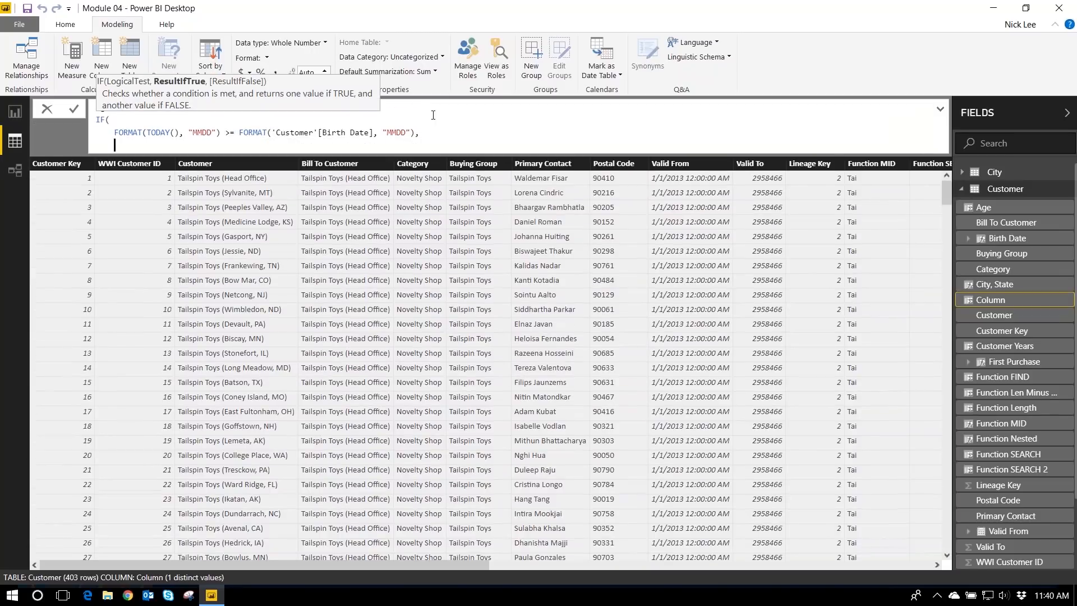
{"action": "type", "text": "date"}
{"action": "key", "text": "Down"}
{"action": "key", "text": "Down"}
{"action": "key", "text": "Tab"}
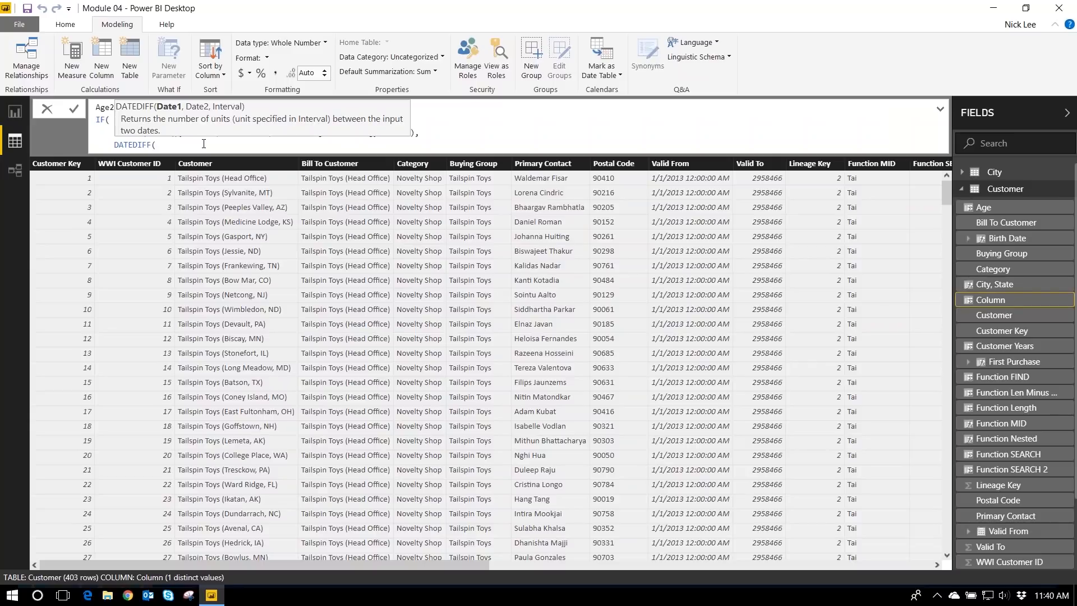
{"action": "type", "text": "'Customer'[bir"}
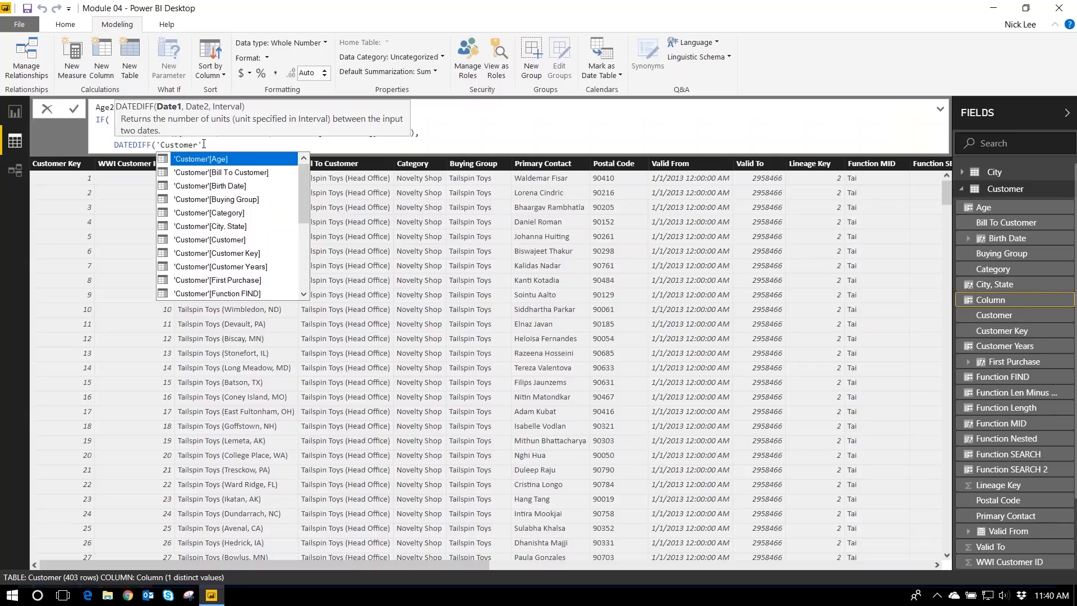
{"action": "type", "text": "th"}
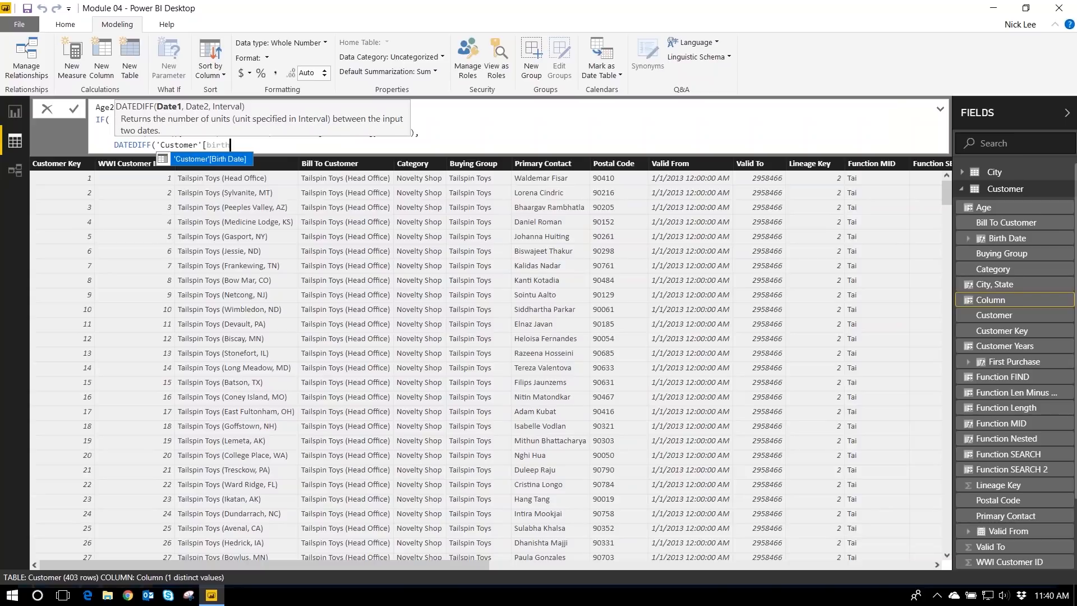
{"action": "key", "text": "Tab"}
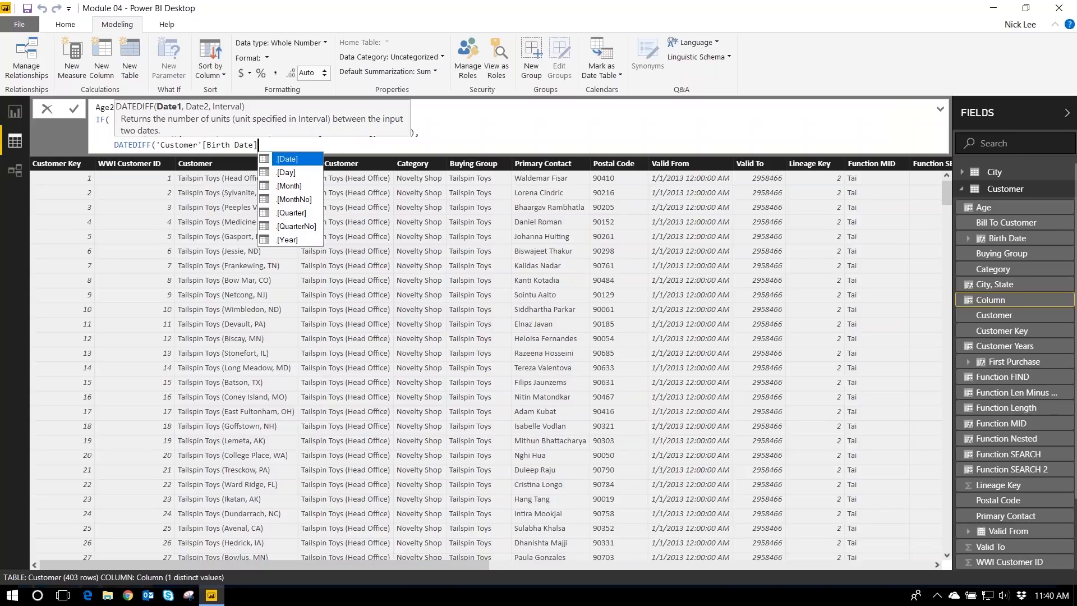
{"action": "type", "text": ", toda"}
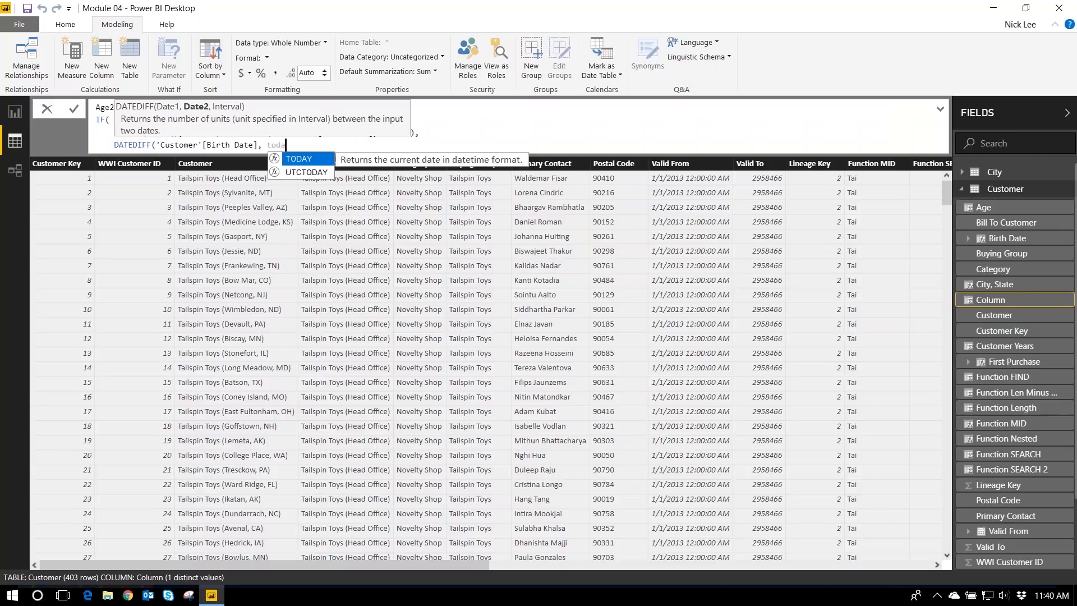
{"action": "type", "text": "y"}
{"action": "key", "text": "Tab"}
{"action": "type", "text": "),"}
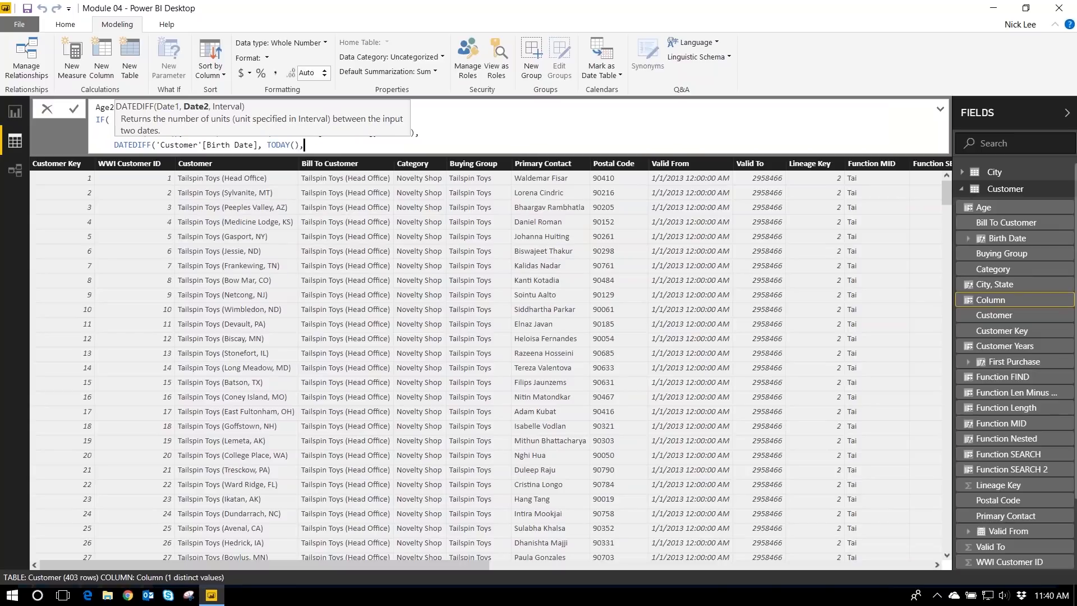
{"action": "type", "text": " year"}
{"action": "key", "text": "Tab"}
{"action": "type", "text": ")"}
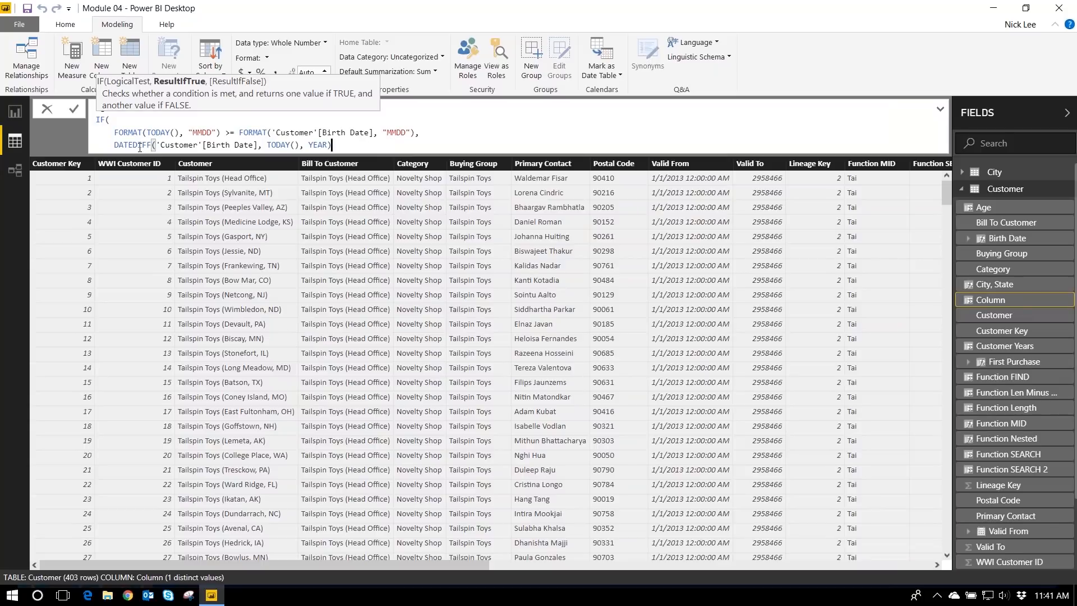
{"action": "type", "text": ","}
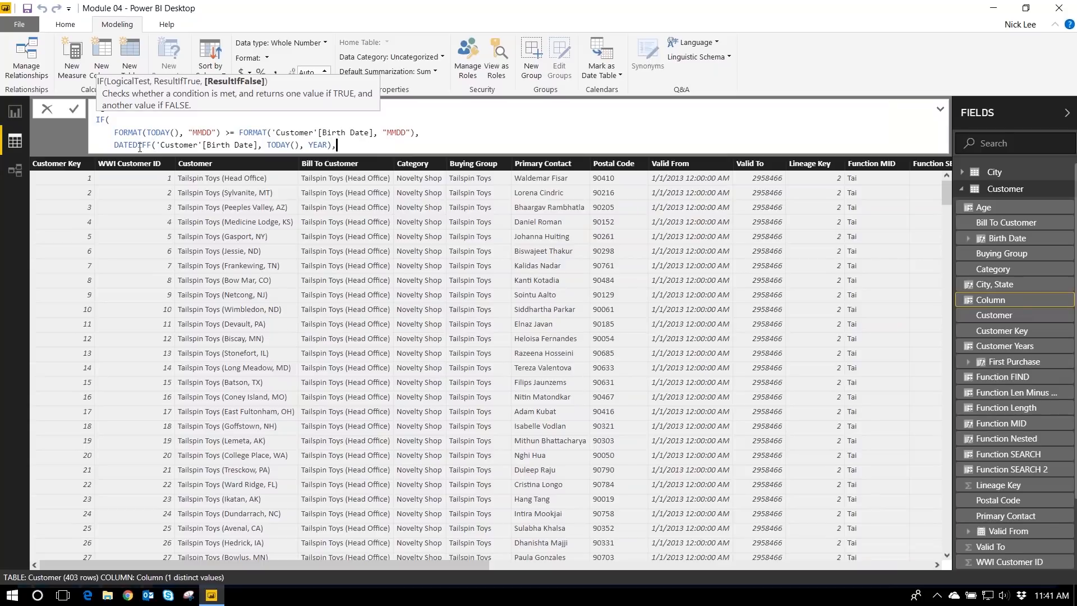
Enter DATEDIFF('Customer'[Birth Date], TODAY(), YEAR) -1 on a new line as the false result, close the IF, and commit the Age2 column
{"action": "key", "text": "shift+Return"}
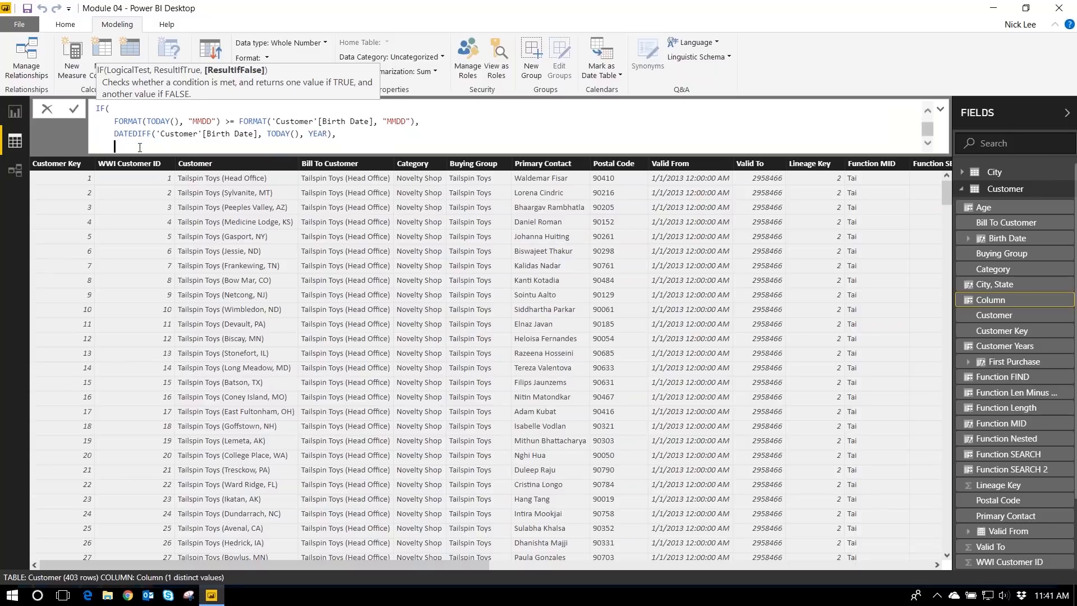
{"action": "type", "text": "date"}
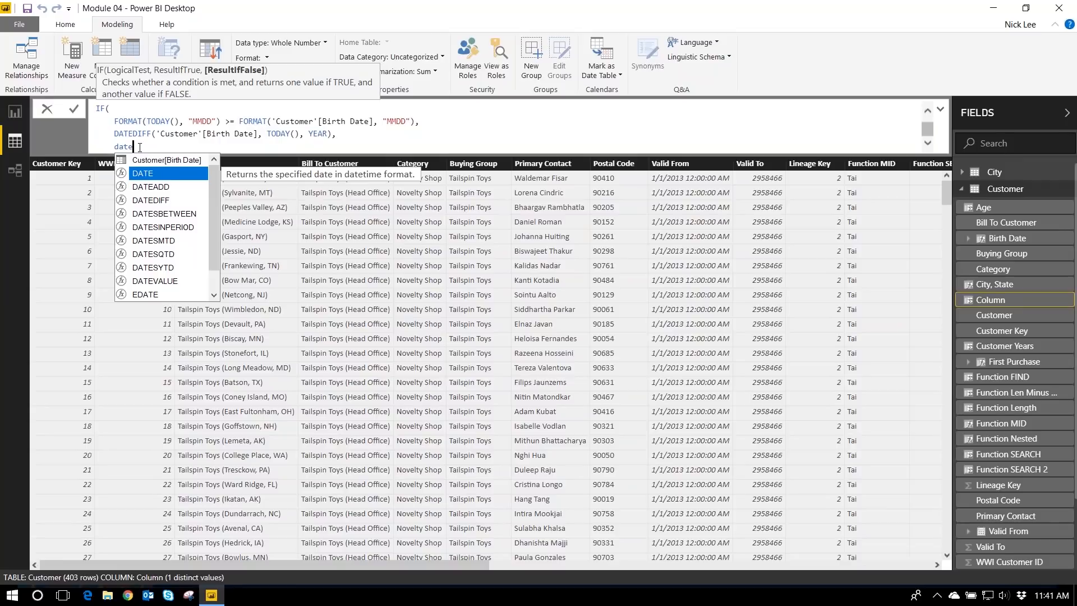
{"action": "key", "text": "Down"}
{"action": "key", "text": "Down"}
{"action": "key", "text": "Tab"}
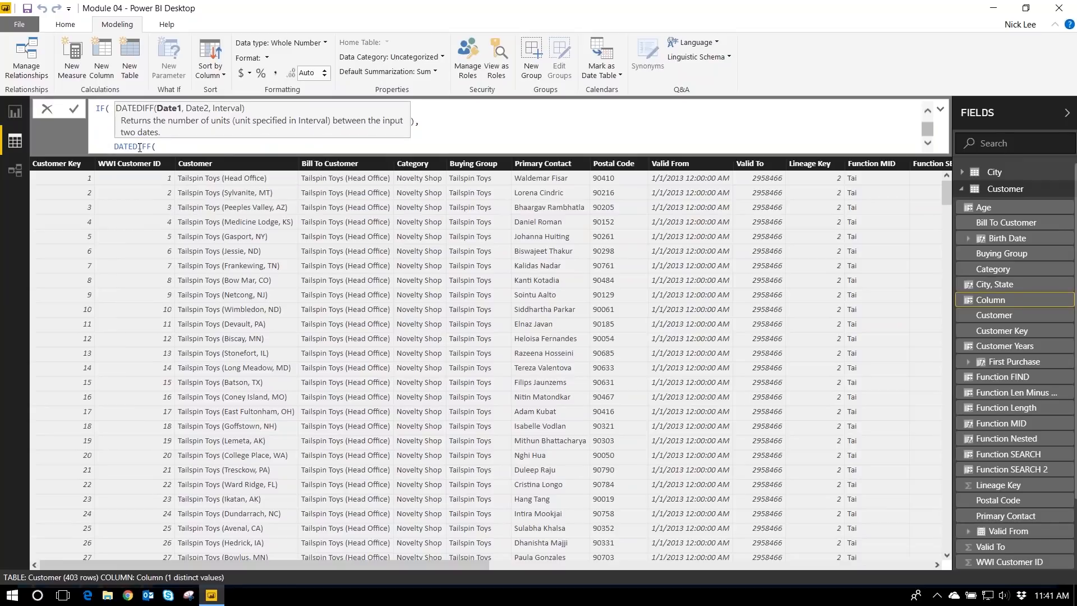
{"action": "type", "text": "'Customer'"}
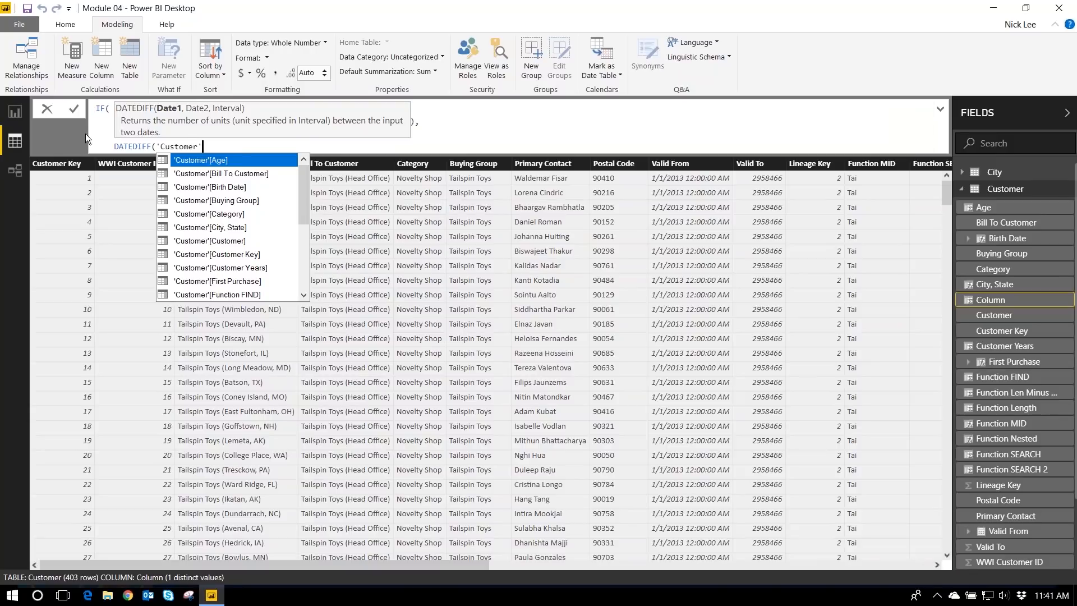
{"action": "type", "text": "[birth"}
{"action": "key", "text": "Tab"}
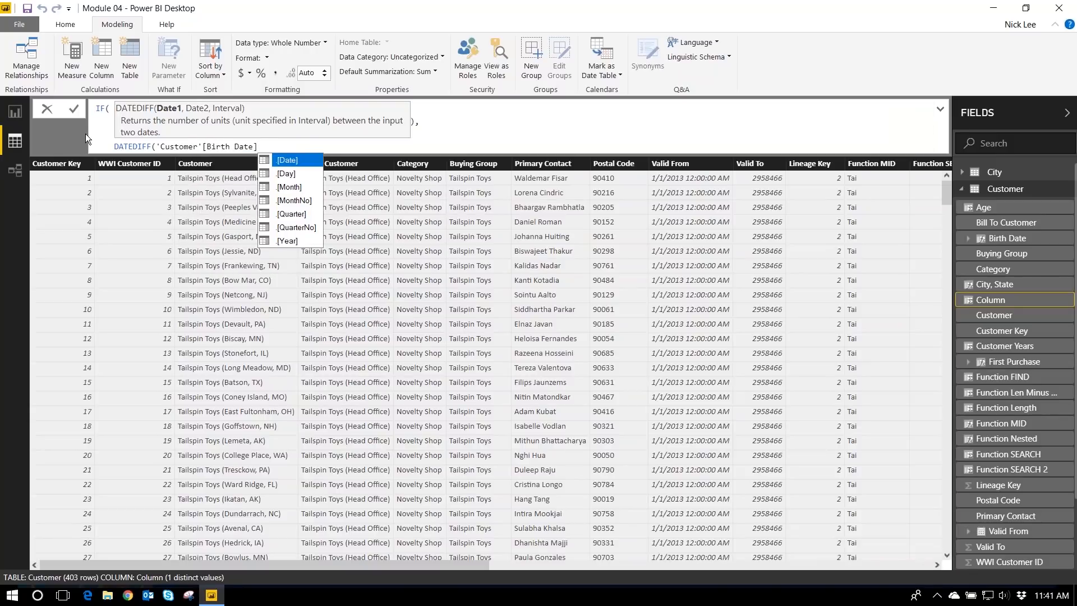
{"action": "type", "text": ", TODAY()"}
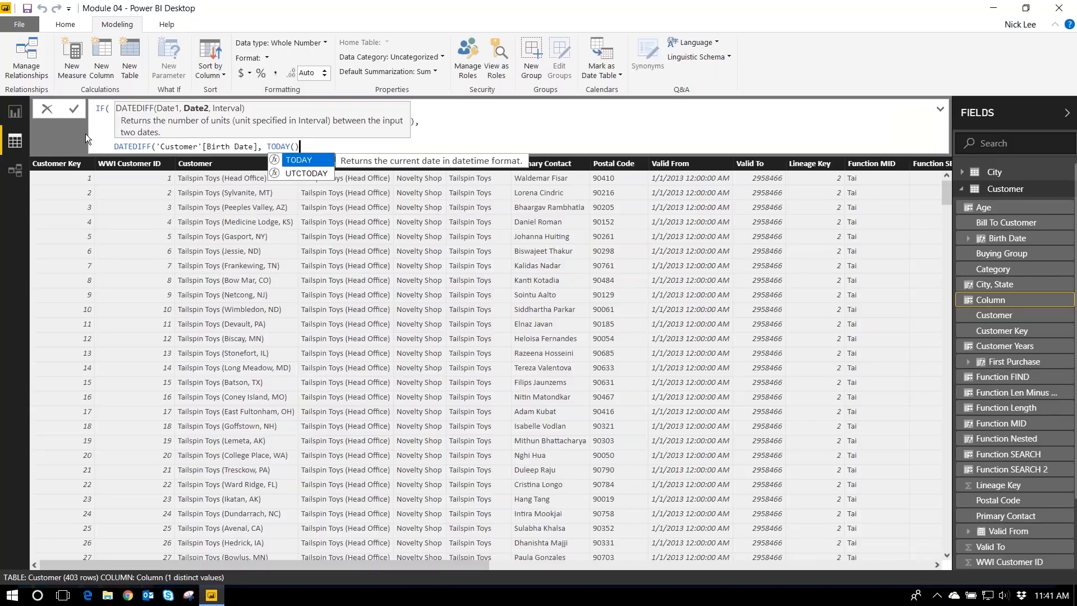
{"action": "type", "text": ", yea"}
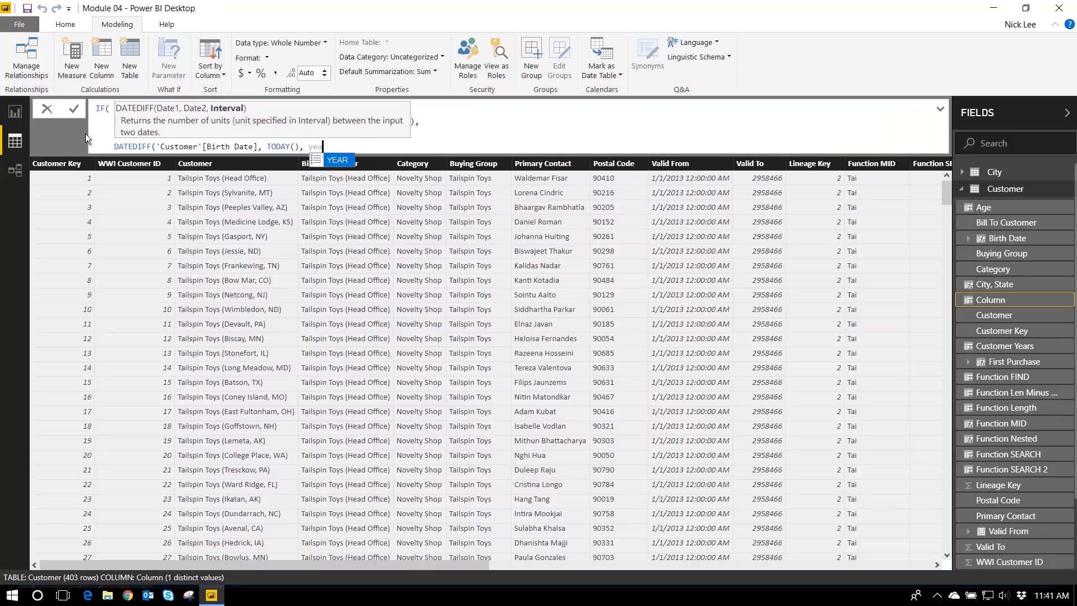
{"action": "key", "text": "Tab"}
{"action": "type", "text": ")"}
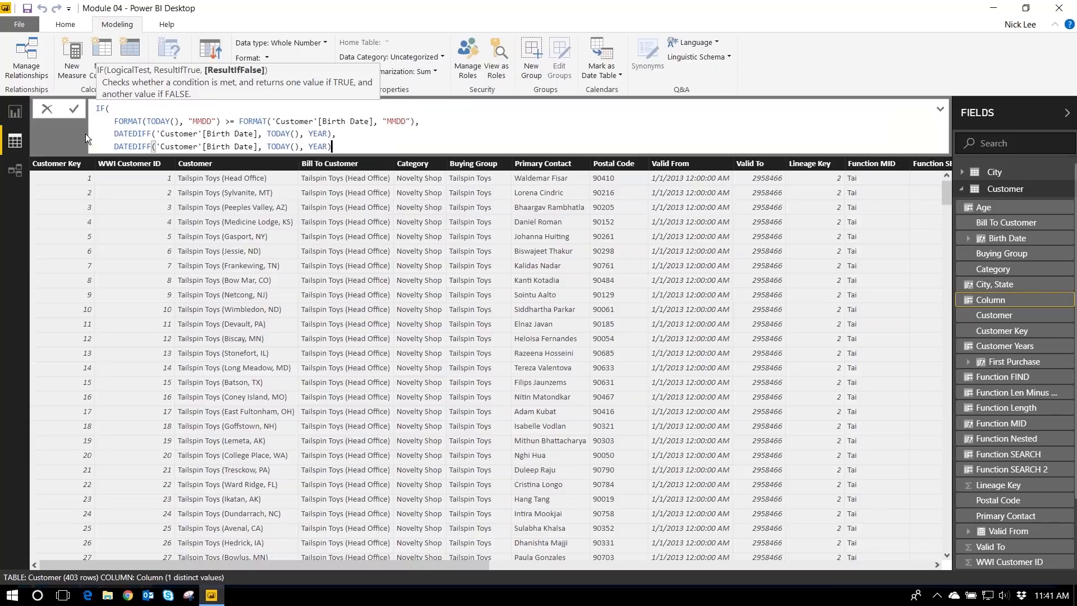
{"action": "type", "text": " -1"}
{"action": "type", "text": ")"}
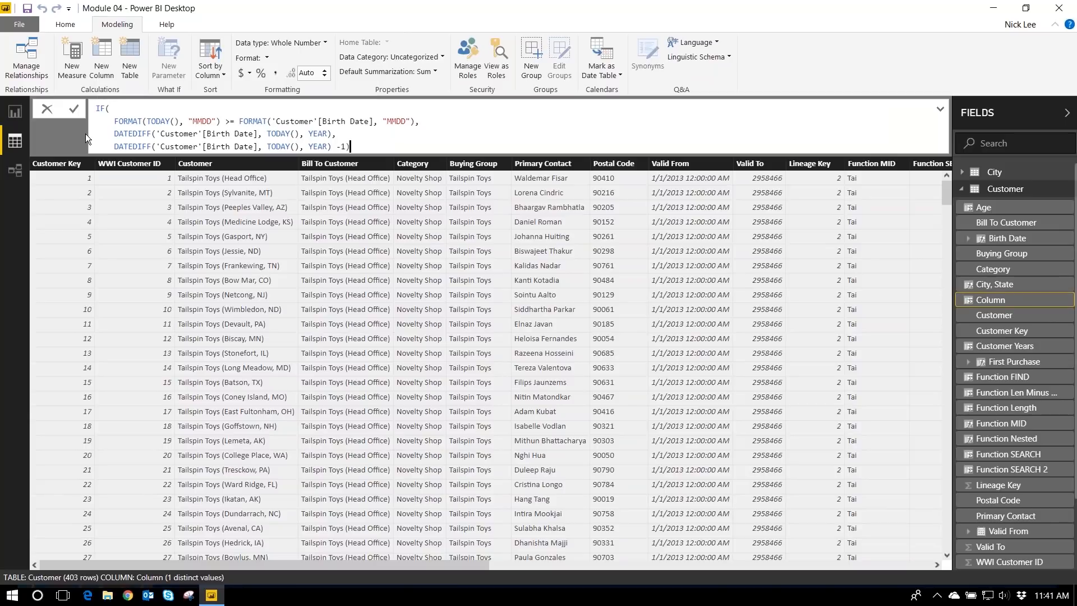
{"action": "key", "text": "Return"}
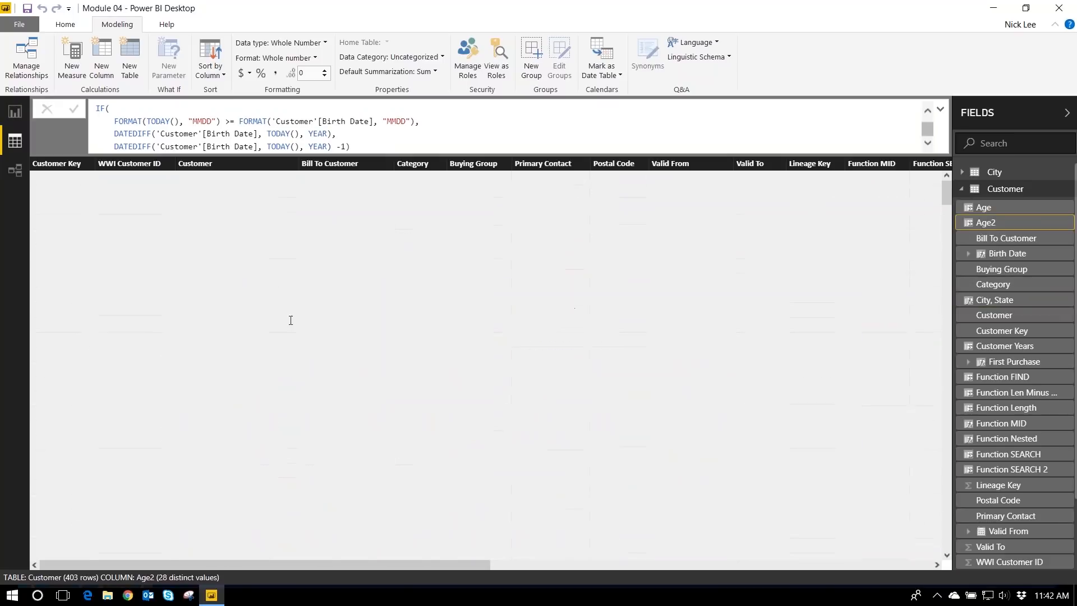
{"action": "left_click_drag", "start_coordinate": [390, 563], "coordinate": [825, 558]}
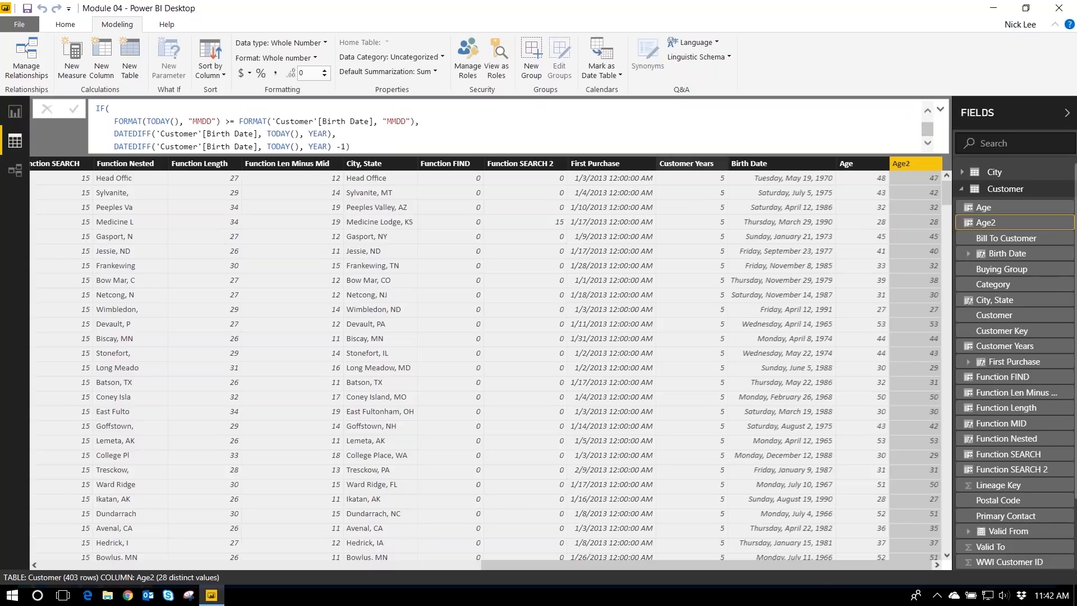
Collapse the Customer table's field list and show the State Population table's data
{"action": "left_click", "coordinate": [963, 192]}
{"action": "left_click", "coordinate": [963, 192]}
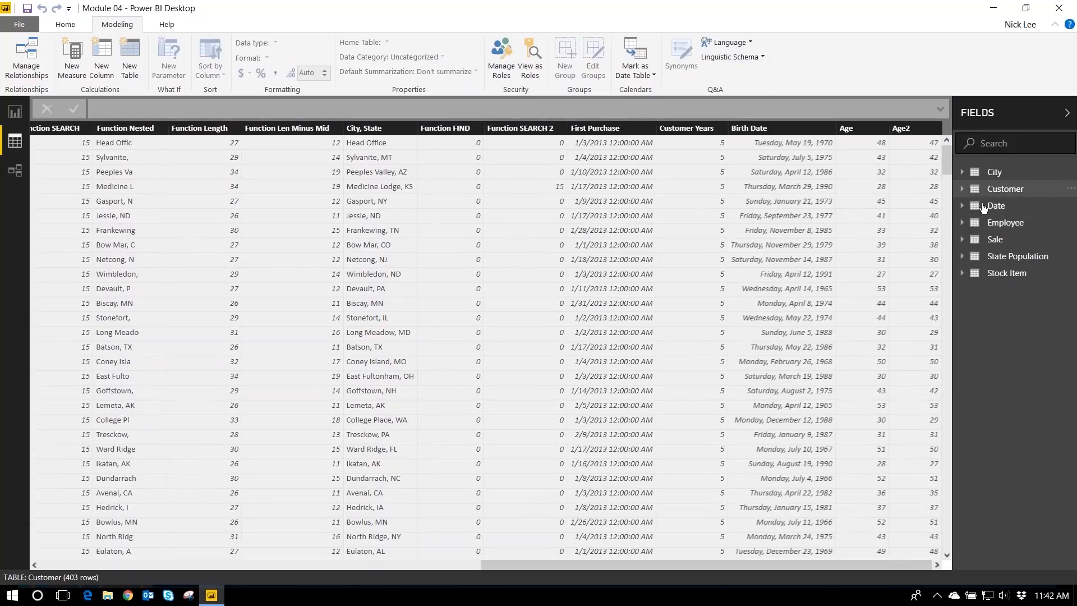
{"action": "left_click", "coordinate": [1018, 258]}
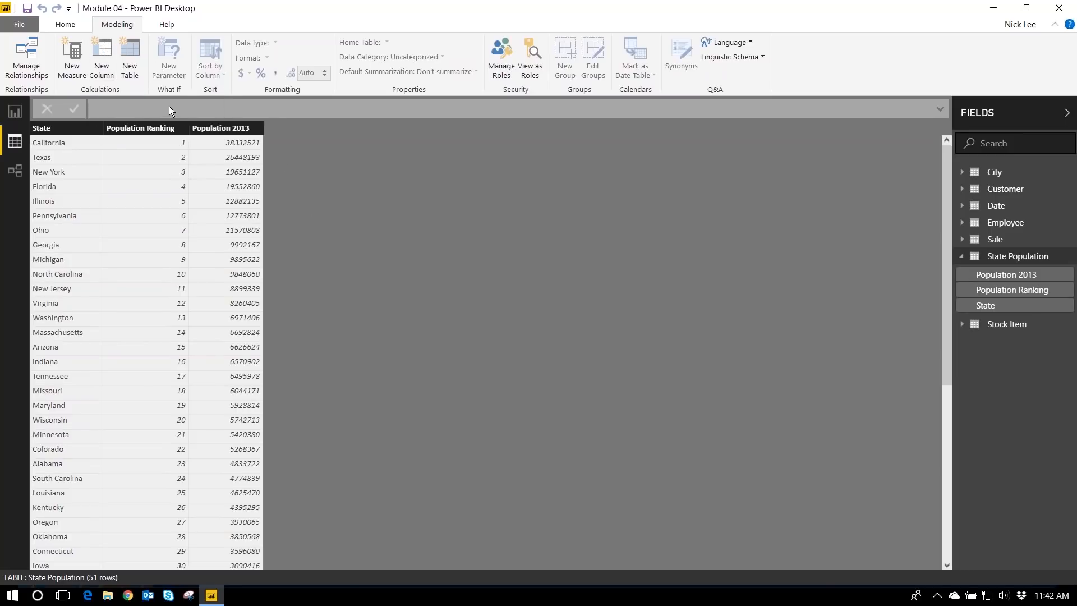
Add a calculated column named Population Groups to the State Population table and begin its formula with an IF function on a new line
{"action": "left_click", "coordinate": [103, 68]}
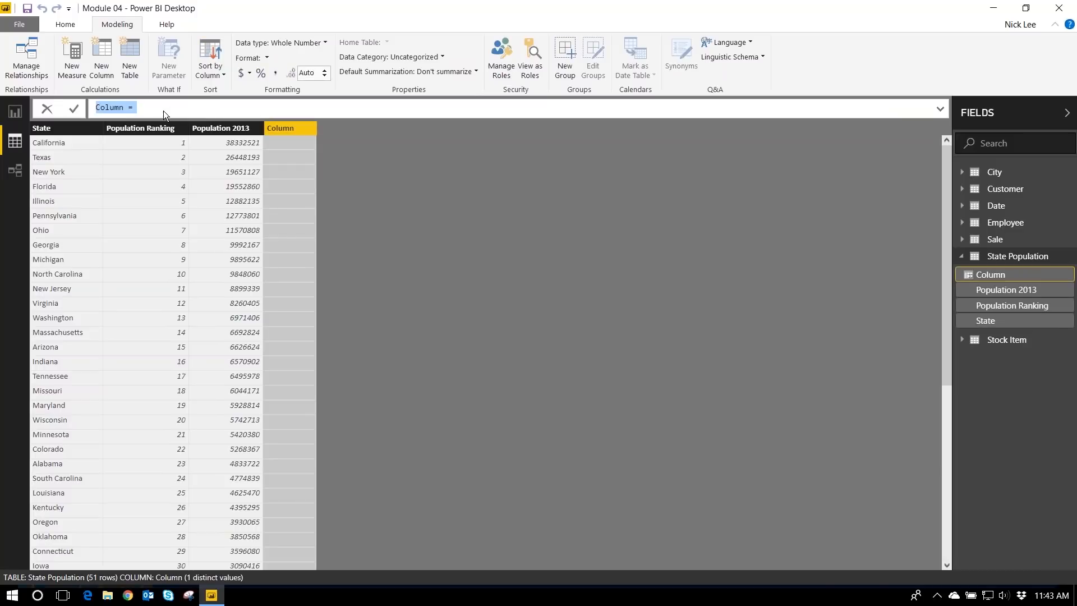
{"action": "left_click_drag", "start_coordinate": [163, 110], "coordinate": [96, 107]}
{"action": "type", "text": "opulation Groups ="}
{"action": "key", "text": "shift+Return"}
{"action": "type", "text": "IF("}
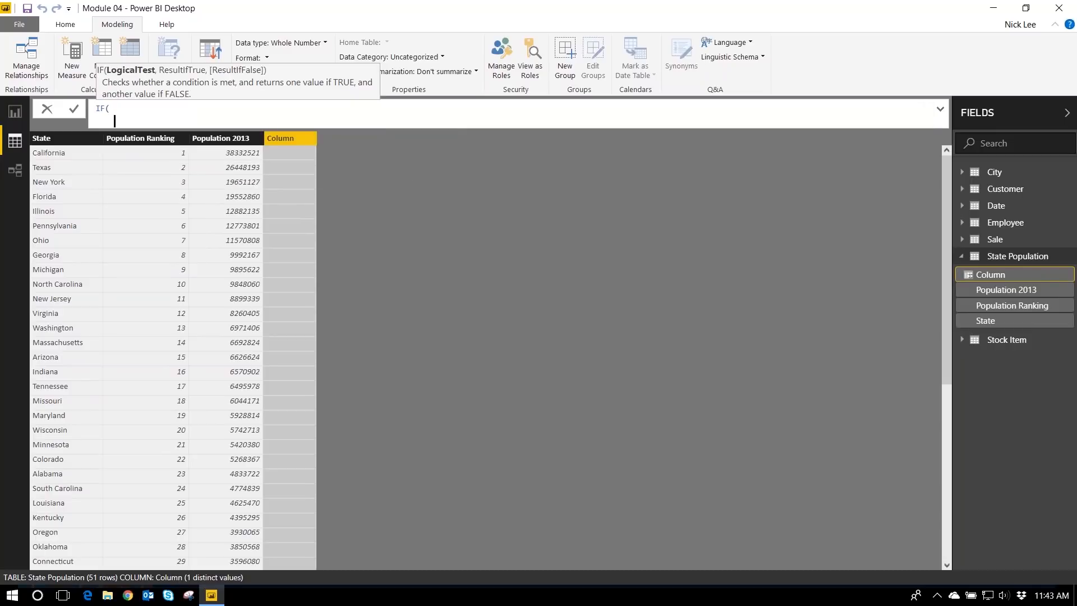
Enter 'State Population'[Population Ranking] <= 10 on a new line as the IF function's logical test, followed by a comma
{"action": "key", "text": "shift+Return"}
{"action": "key", "text": "Tab"}
{"action": "type", "text": "'State Population'"}
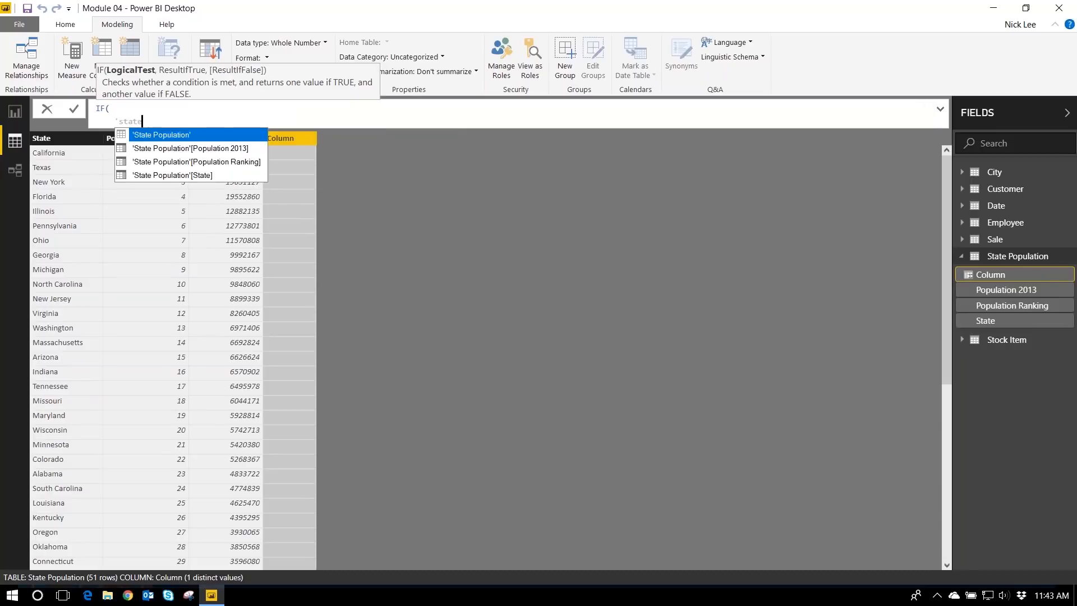
{"action": "key", "text": "Down"}
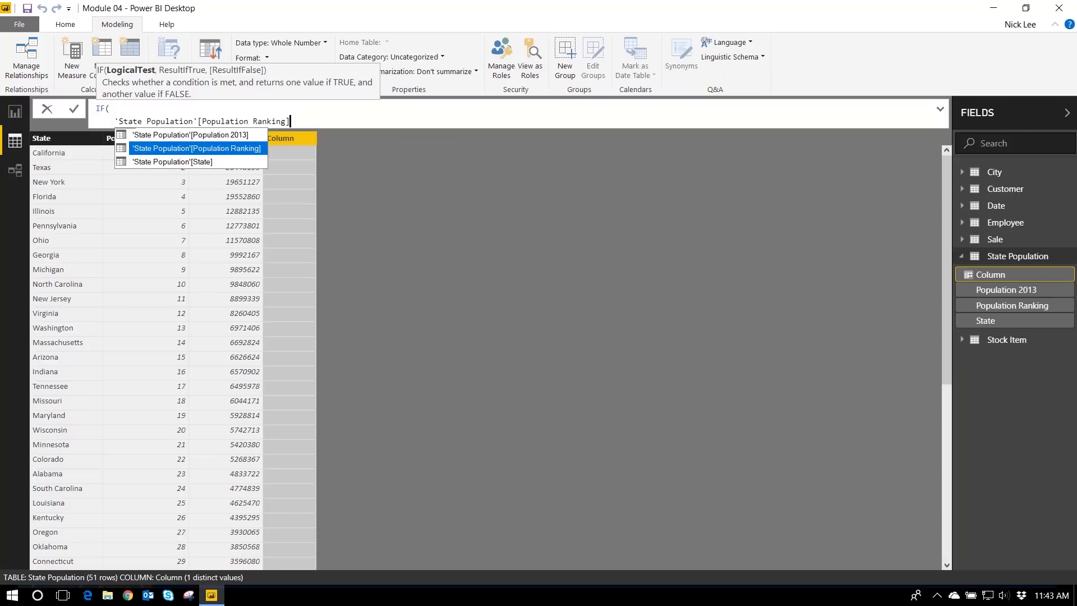
{"action": "key", "text": "Tab"}
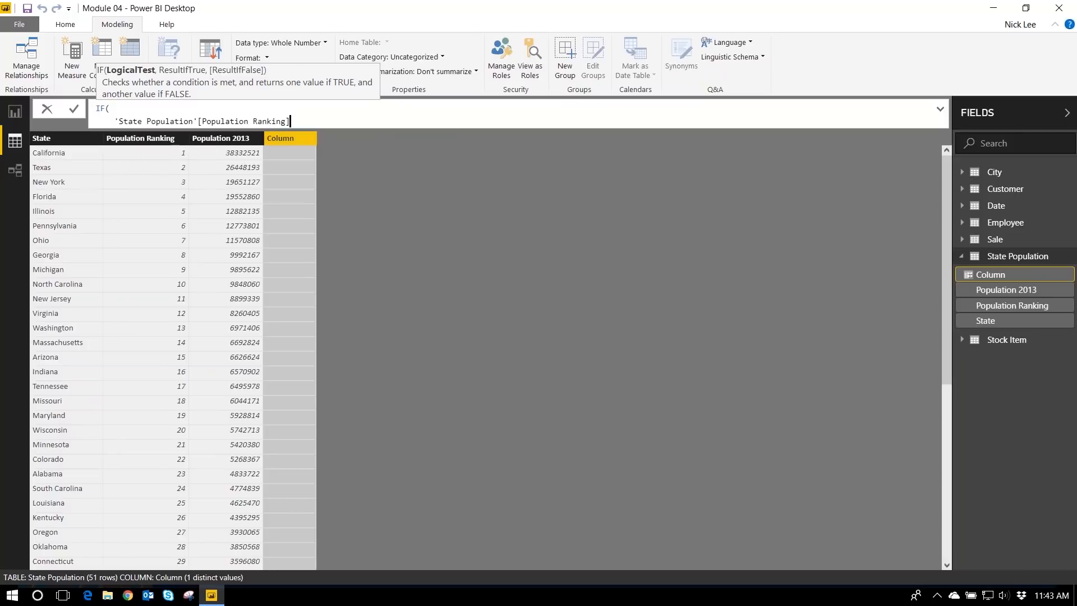
{"action": "type", "text": "<= 10,"}
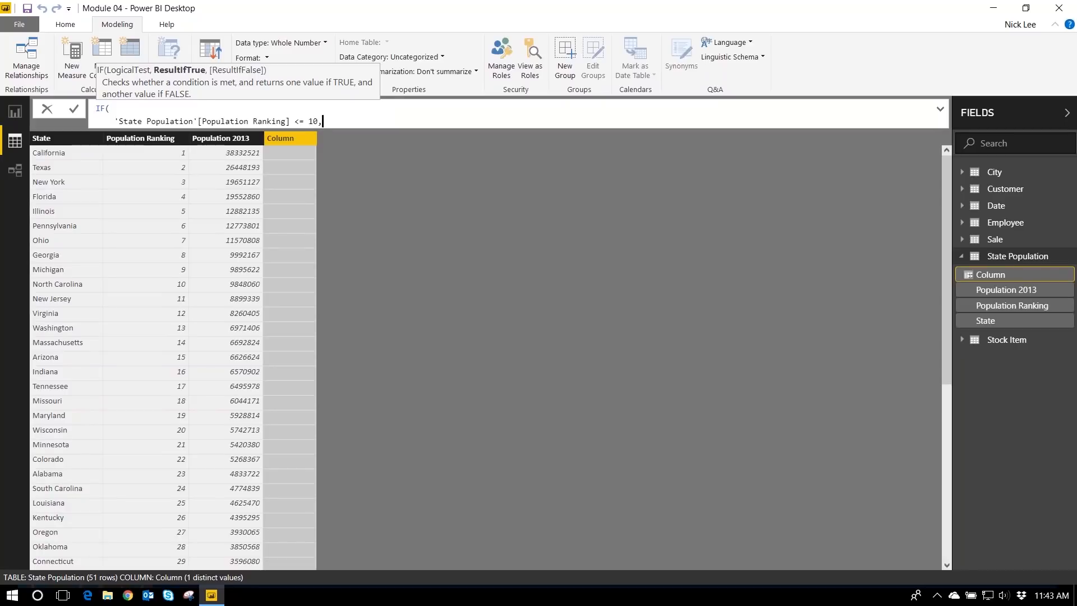
Enter "Top 10" on a new line as the IF function's true result, followed by a comma
{"action": "key", "text": "shift+Return"}
{"action": "type", "text": "\"top 1"}
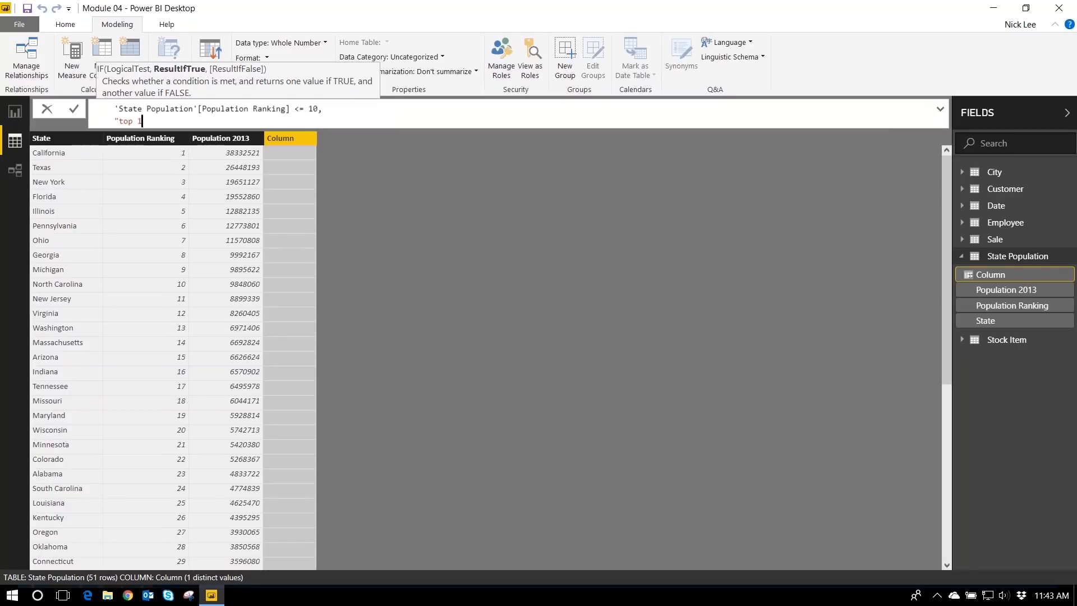
{"action": "key", "text": "BackSpace"}
{"action": "key", "text": "BackSpace"}
{"action": "key", "text": "BackSpace"}
{"action": "key", "text": "BackSpace"}
{"action": "type", "text": "Top 10\""}
{"action": "type", "text": ","}
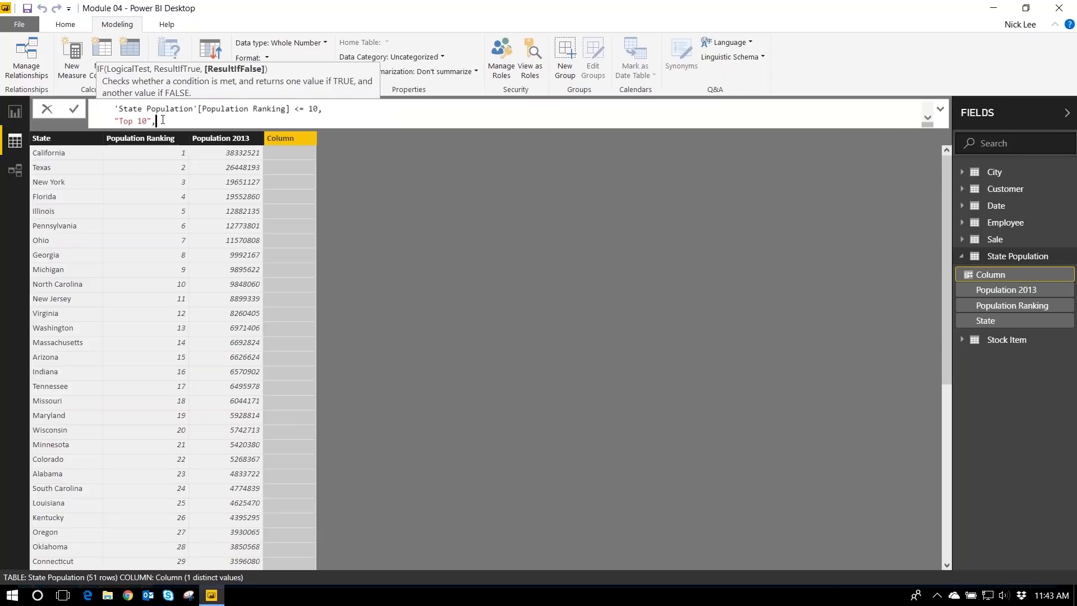
Nest a second IF as the false result, testing 'State Population'[Population Ranking] <= 20 and returning "11-20", with each argument on its own line
{"action": "key", "text": "shift+Return"}
{"action": "type", "text": "if"}
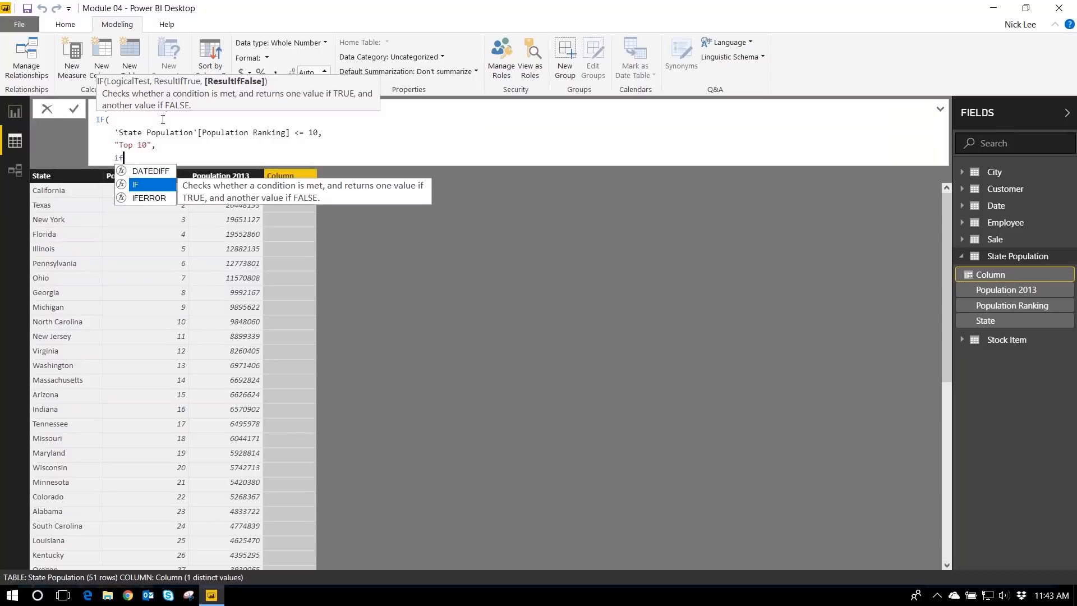
{"action": "key", "text": "Tab"}
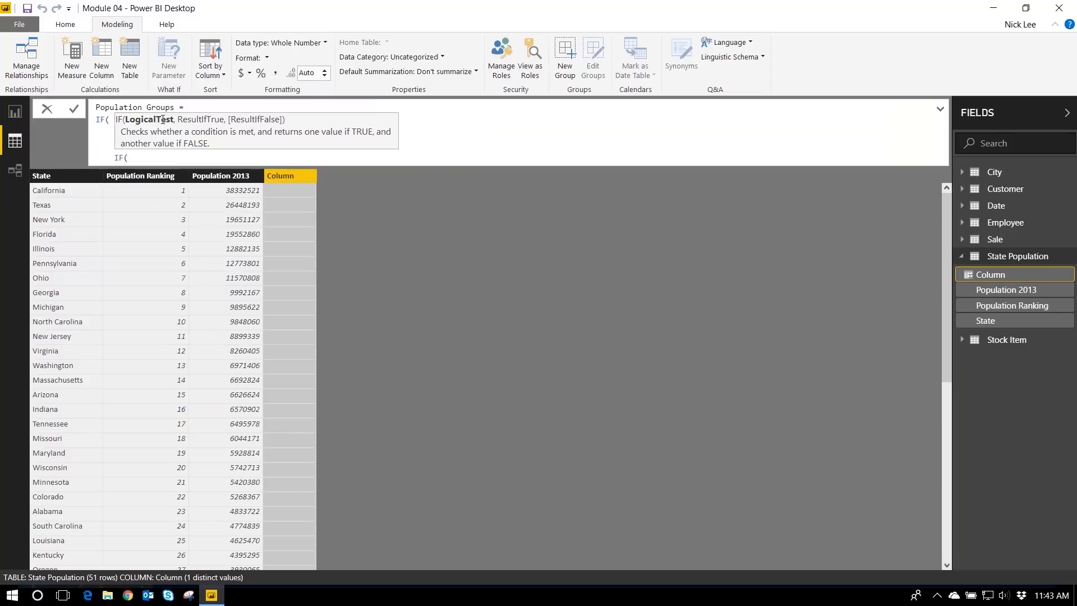
{"action": "key", "text": "shift+Return"}
{"action": "type", "text": "'st"}
{"action": "key", "text": "Down"}
{"action": "key", "text": "Down"}
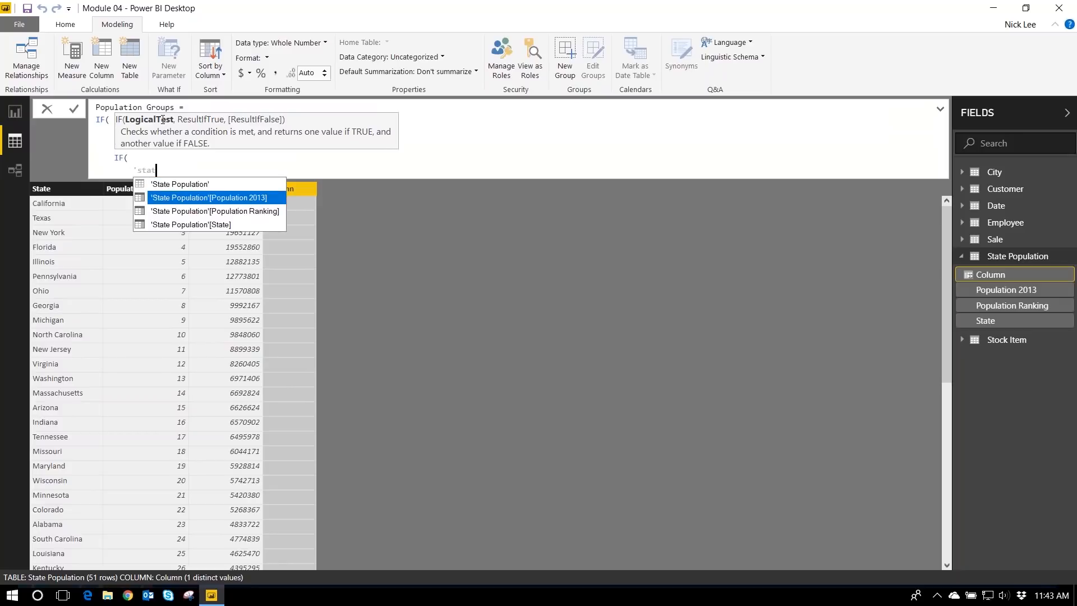
{"action": "key", "text": "Tab"}
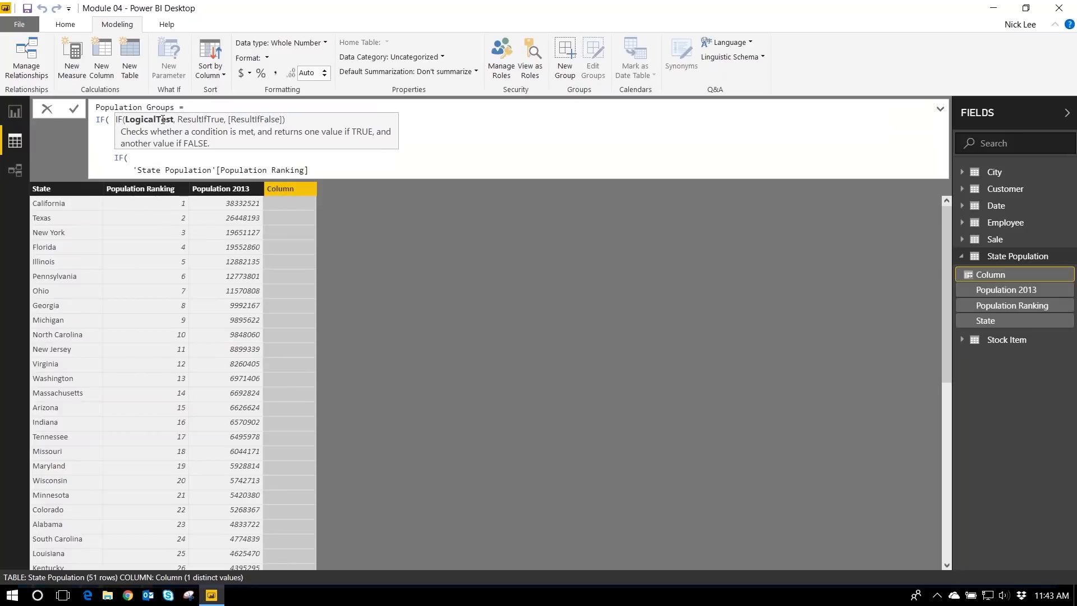
{"action": "type", "text": "<= 20,"}
{"action": "key", "text": "shift+Return"}
{"action": "type", "text": "\"11-"}
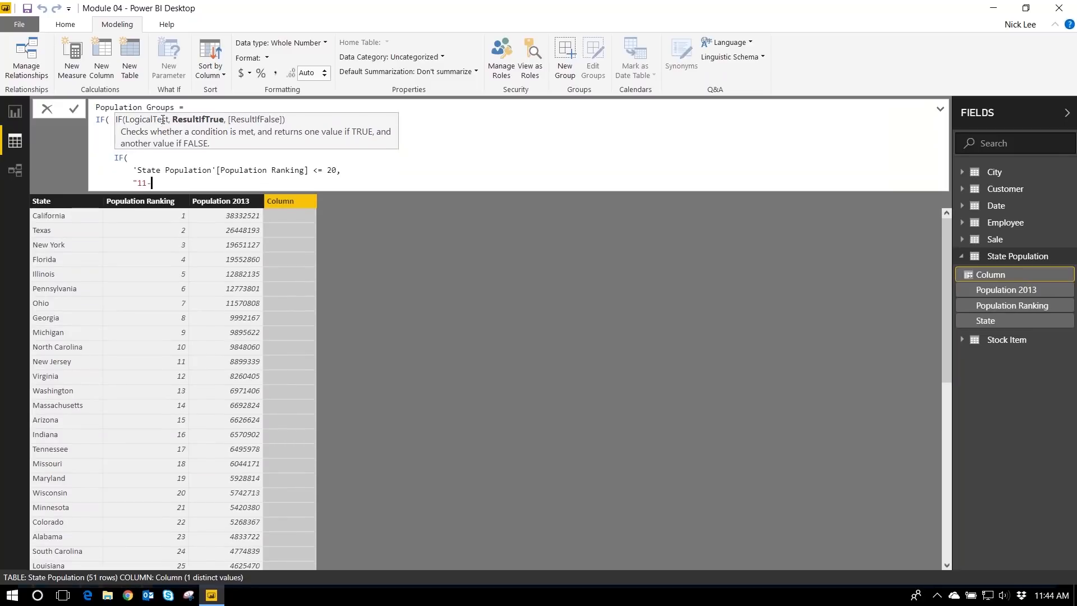
{"action": "type", "text": "20\","}
Nest a third IF on a new line, testing 'State Population'[Population Ranking] <= 30 and returning "21-30" when true
{"action": "key", "text": "shift+Return"}
{"action": "type", "text": "IF("}
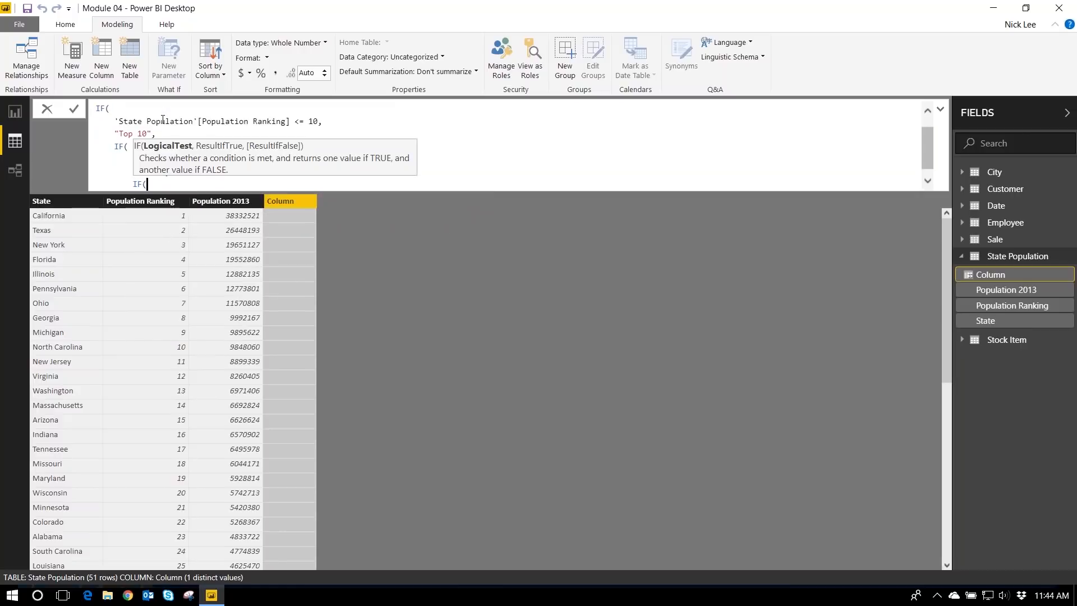
{"action": "type", "text": "'"}
{"action": "key", "text": "Down"}
{"action": "key", "text": "Down"}
{"action": "key", "text": "Tab"}
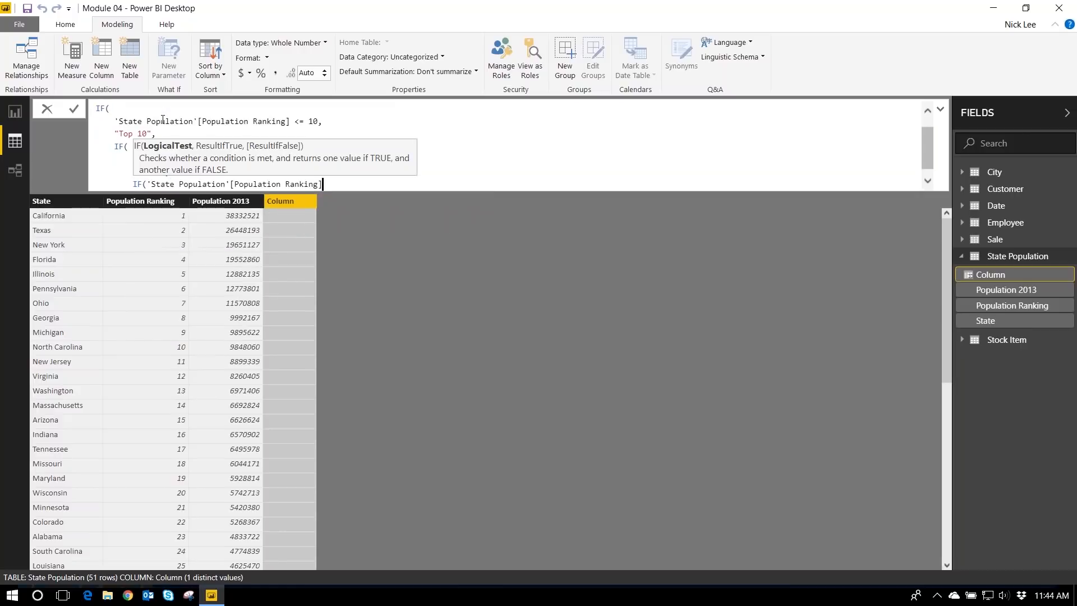
{"action": "type", "text": "<= 30,"}
{"action": "key", "text": "shift+Return"}
{"action": "type", "text": "\"2"}
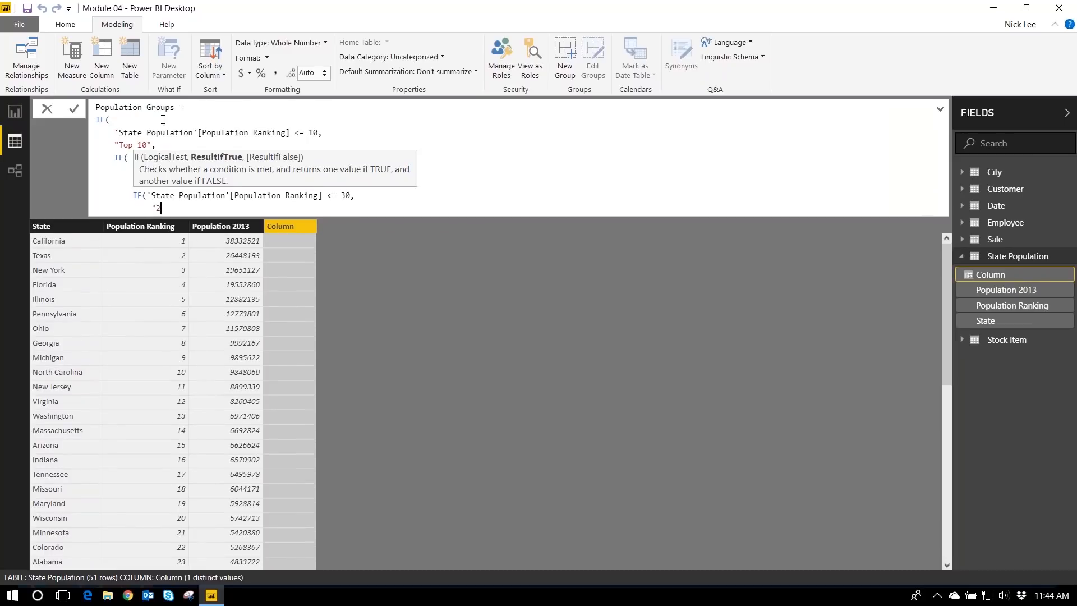
{"action": "type", "text": "1-30\","}
Nest a fourth IF on a new line with 'State Population'[Population Ranking] <= 40 as its logical test, followed by a comma
{"action": "key", "text": "shift+Return"}
{"action": "type", "text": "IF"}
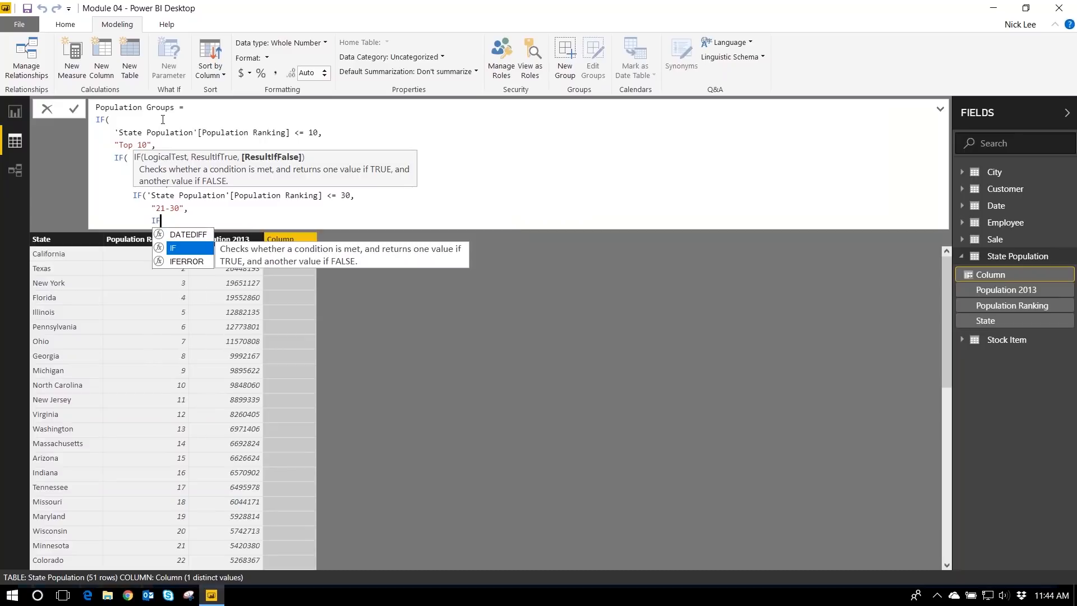
{"action": "type", "text": "("}
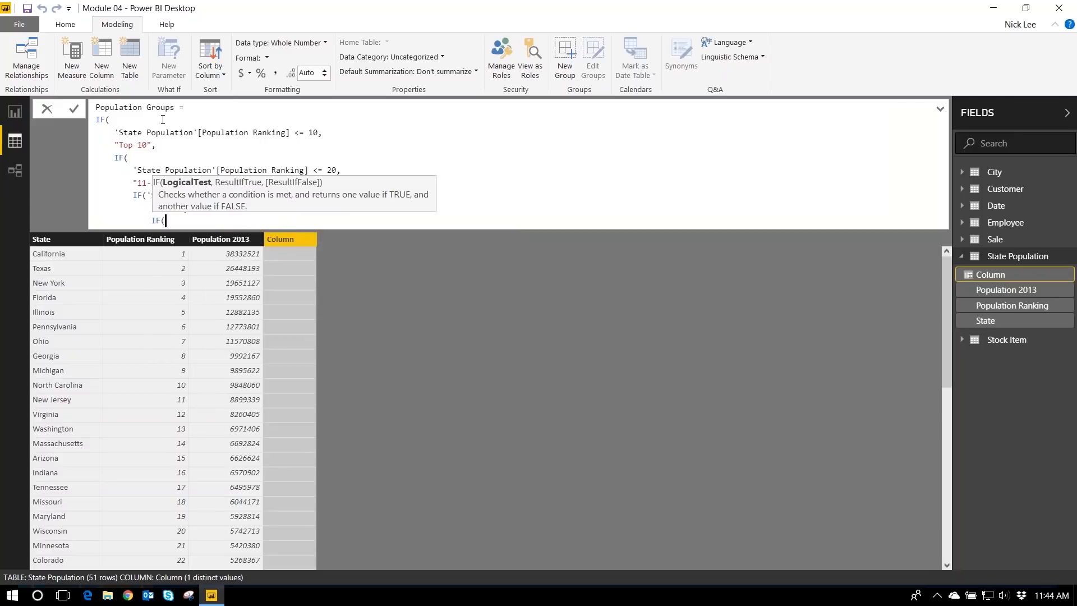
{"action": "key", "text": "shift+Return"}
{"action": "type", "text": "'stat"}
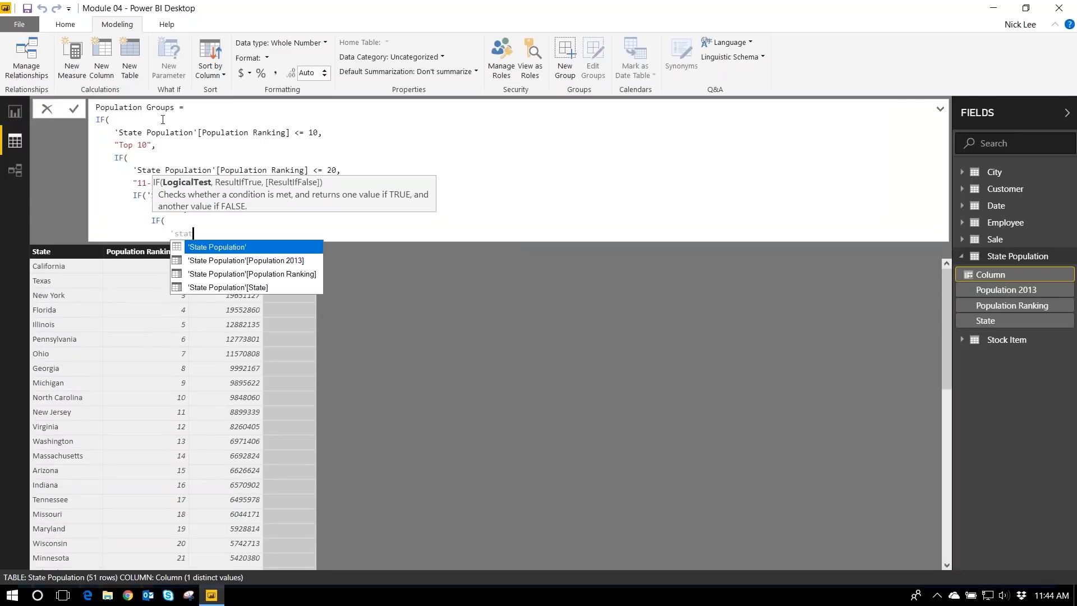
{"action": "key", "text": "Tab"}
{"action": "type", "text": "<=40"}
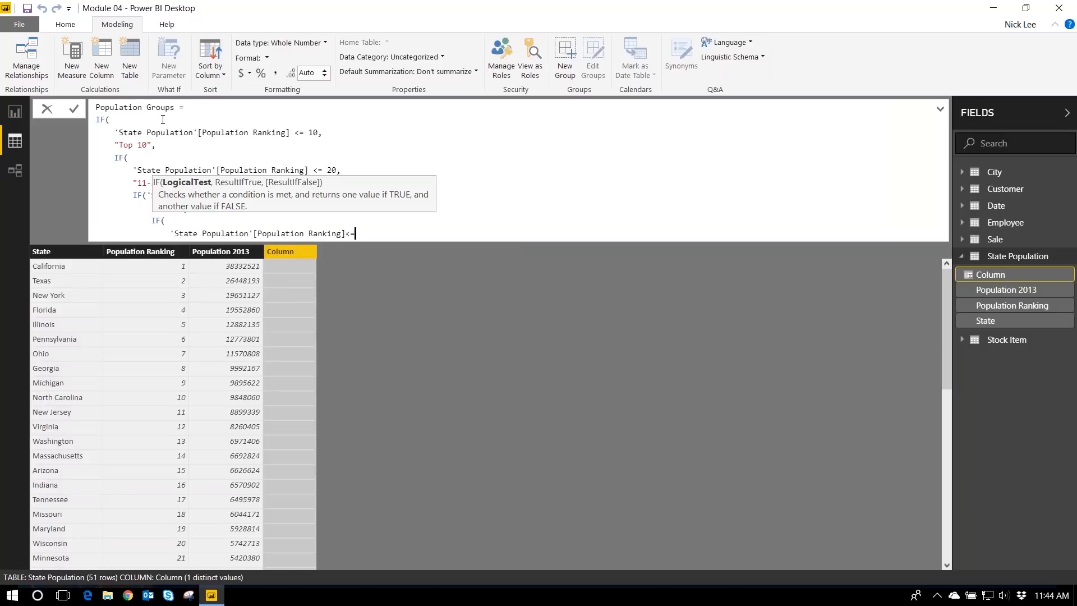
{"action": "key", "text": "BackSpace"}
{"action": "key", "text": "BackSpace"}
{"action": "key", "text": "BackSpace"}
{"action": "key", "text": "BackSpace"}
{"action": "type", "text": "<= 40,"}
Enter "31-40" on a new line as the fourth IF's true result, followed by a comma
{"action": "key", "text": "shift+Return"}
{"action": "type", "text": "31-40"}
{"action": "key", "text": "BackSpace"}
{"action": "key", "text": "BackSpace"}
{"action": "key", "text": "BackSpace"}
{"action": "key", "text": "BackSpace"}
{"action": "key", "text": "BackSpace"}
{"action": "type", "text": "\"31-4"}
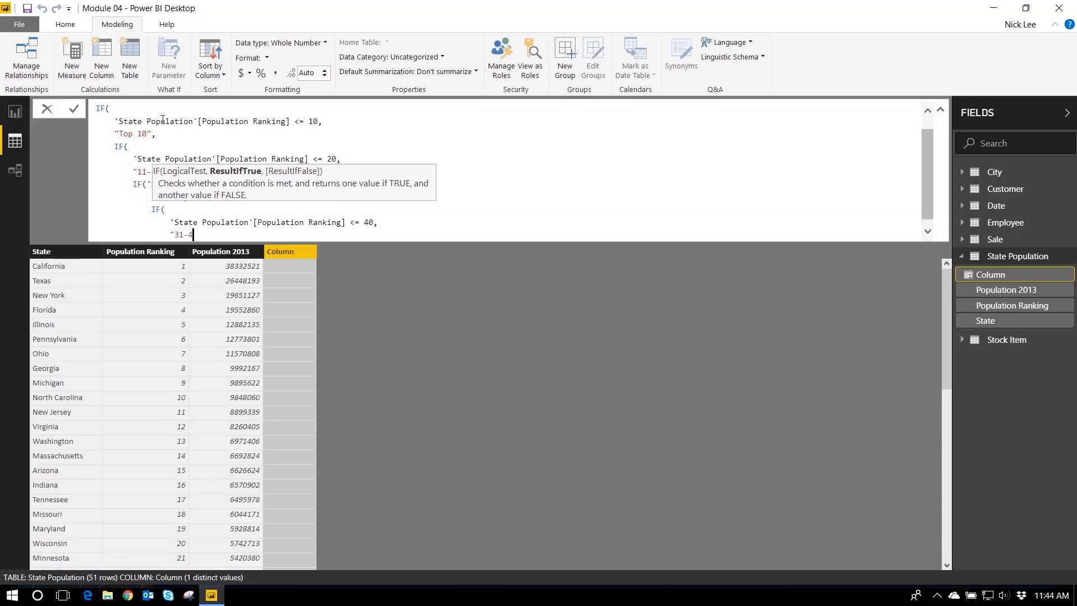
{"action": "type", "text": "0\","}
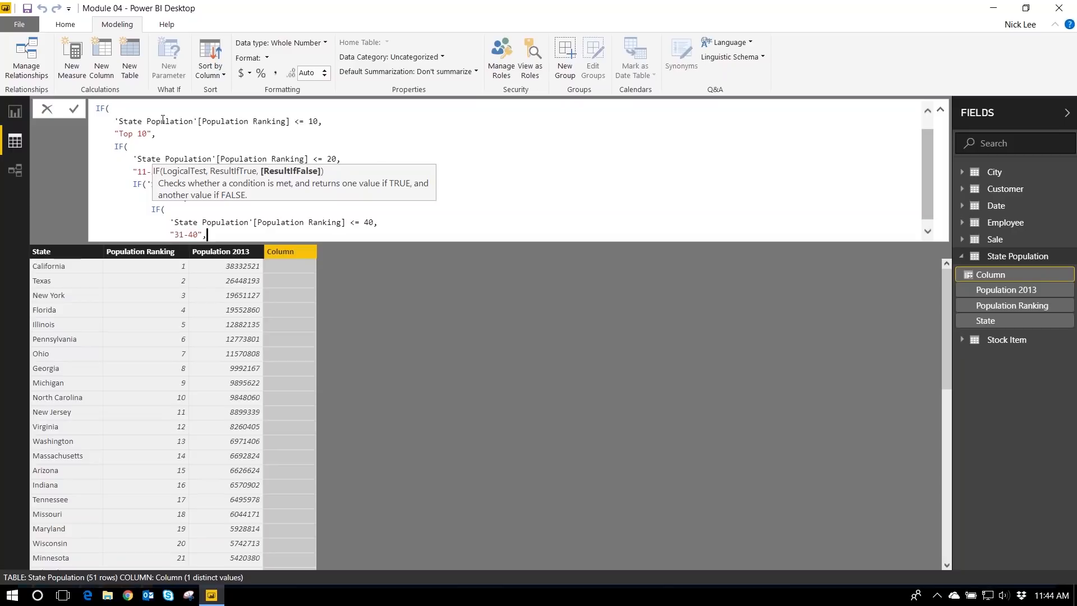
Enter "Other" on a new line as the innermost IF's false result and close that IF
{"action": "key", "text": "Return"}
{"action": "type", "text": "\"other\""}
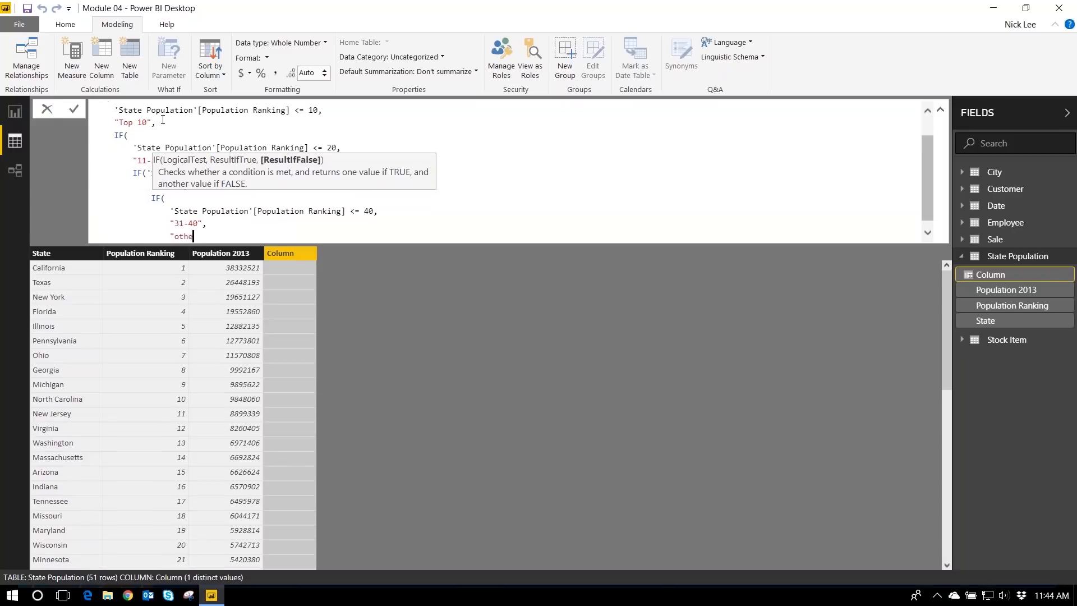
{"action": "key", "text": "BackSpace"}
{"action": "key", "text": "BackSpace"}
{"action": "key", "text": "BackSpace"}
{"action": "key", "text": "BackSpace"}
{"action": "key", "text": "BackSpace"}
{"action": "key", "text": "BackSpace"}
{"action": "type", "text": "Other\")"}
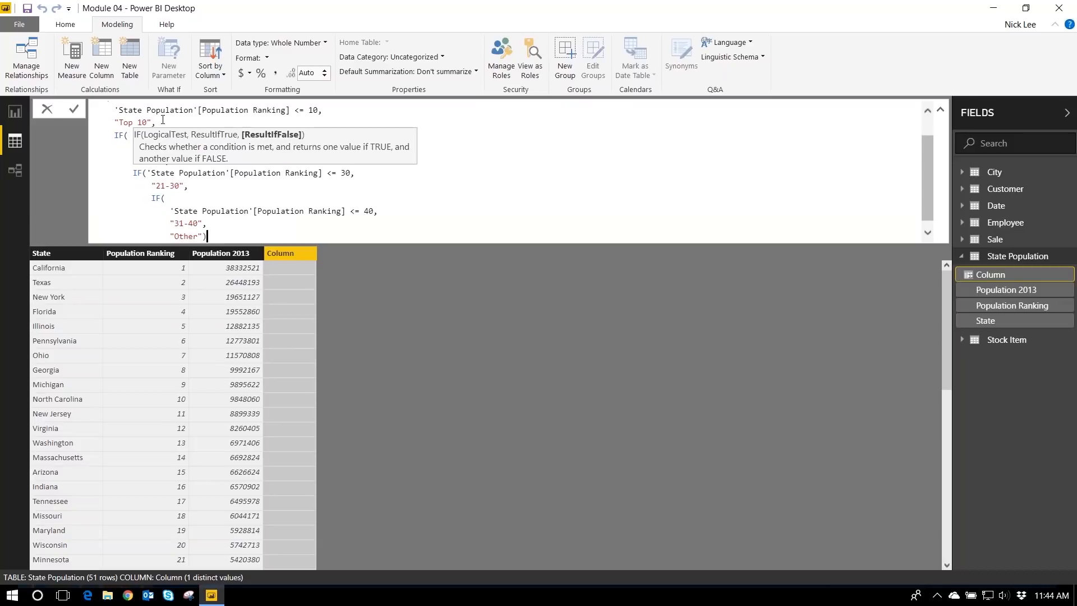
Close the three remaining IF functions with parentheses on separate lines and commit the Population Groups column
{"action": "key", "text": "Return"}
{"action": "type", "text": ")"}
{"action": "key", "text": "Return"}
{"action": "type", "text": ")"}
{"action": "scroll", "coordinate": [170, 147], "scroll_direction": "up", "scroll_amount": 2}
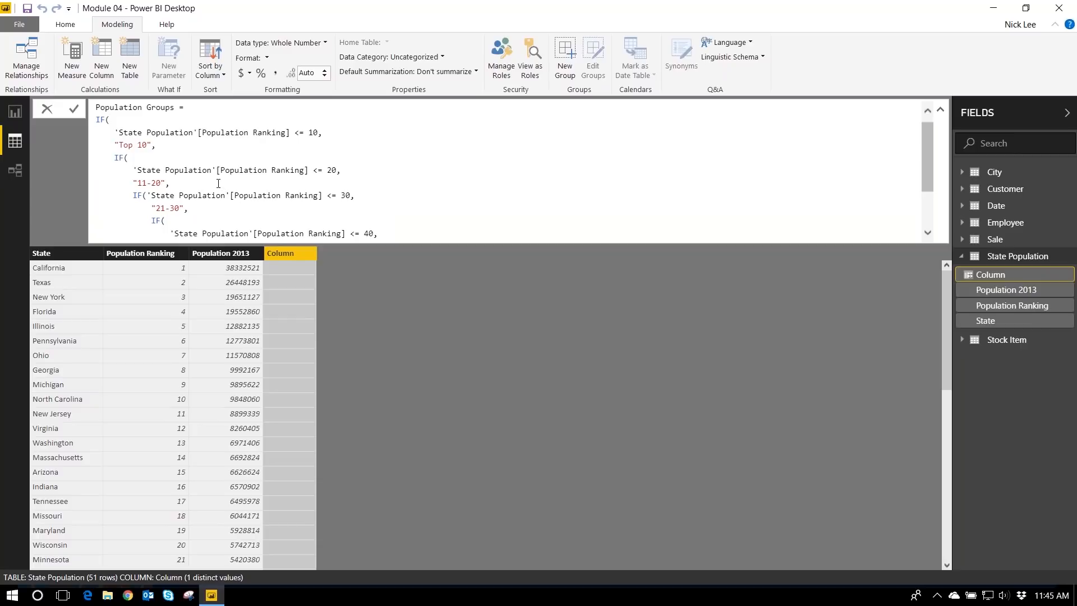
{"action": "scroll", "coordinate": [216, 184], "scroll_direction": "down", "scroll_amount": 1}
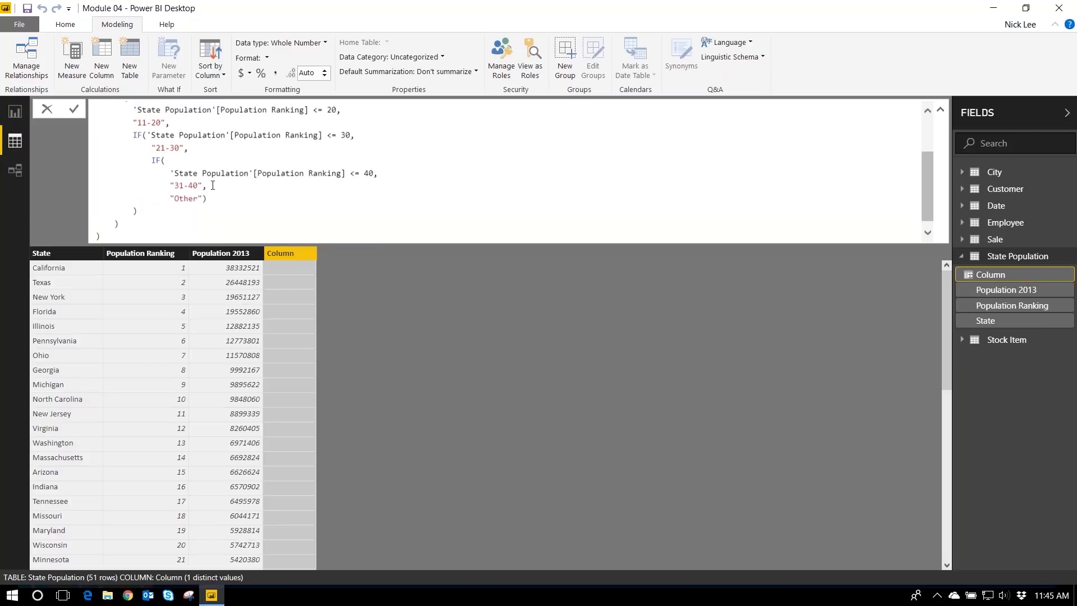
{"action": "scroll", "coordinate": [212, 185], "scroll_direction": "up", "scroll_amount": 1}
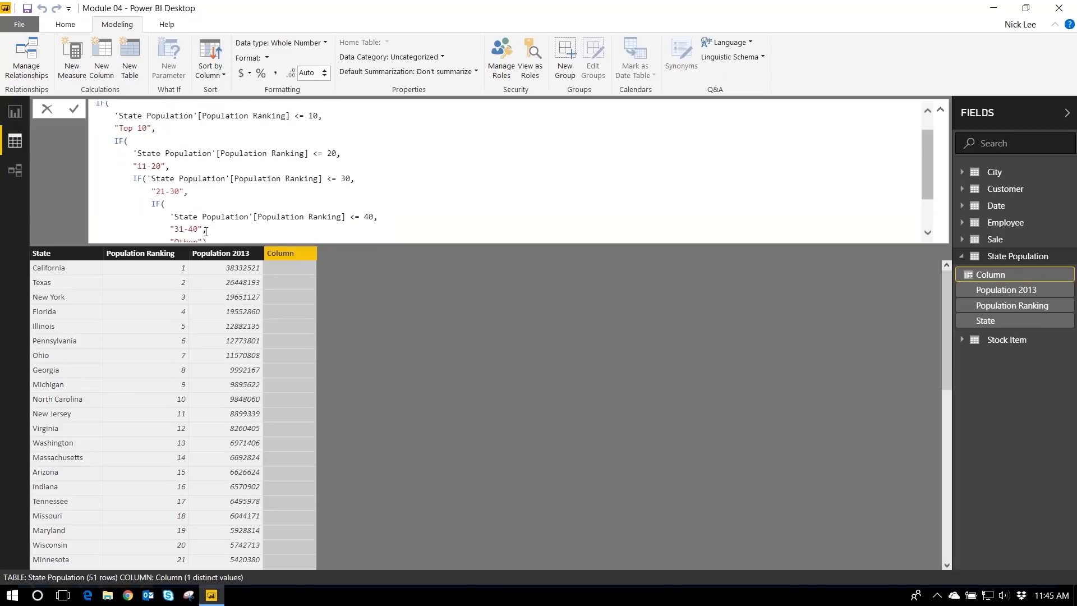
{"action": "scroll", "coordinate": [203, 204], "scroll_direction": "down", "scroll_amount": 1}
{"action": "key", "text": "Return"}
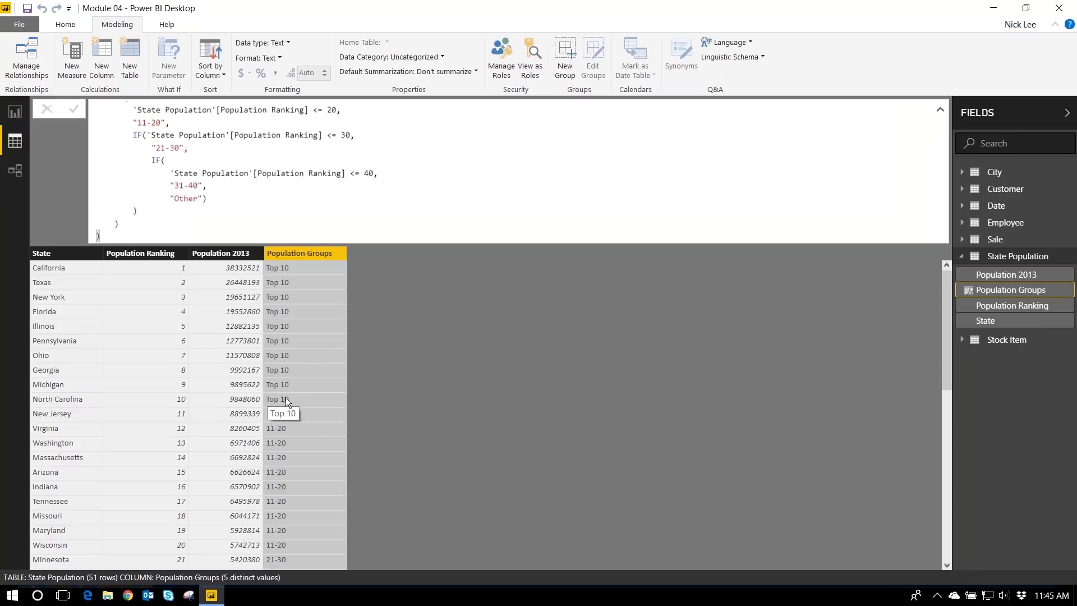
Review the Population Groups values across all State Population rows and the column's nested IF formula
{"action": "scroll", "coordinate": [349, 390], "scroll_direction": "down", "scroll_amount": 5}
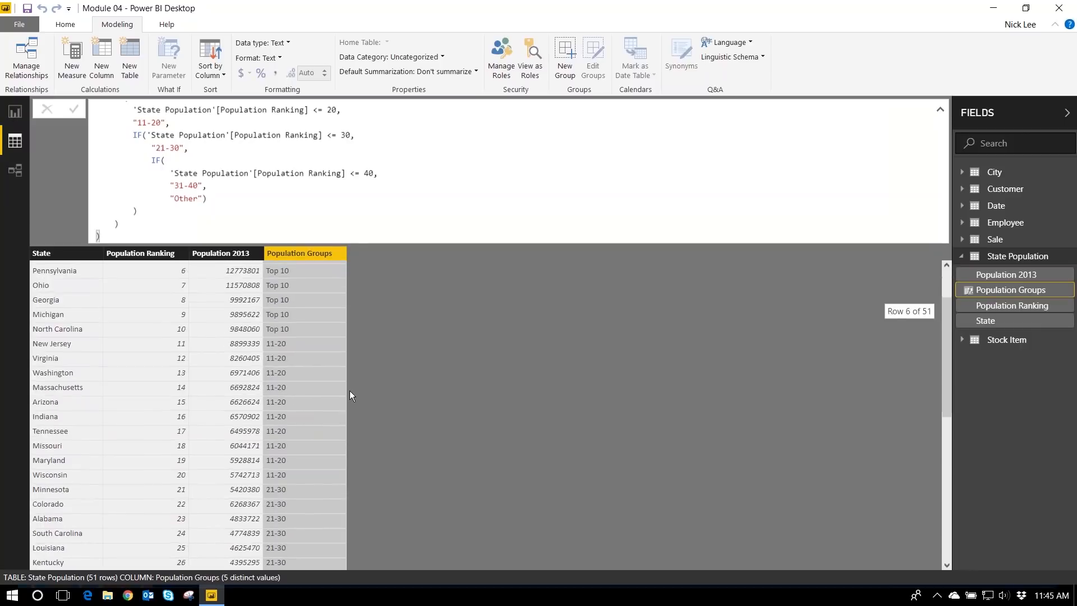
{"action": "scroll", "coordinate": [349, 395], "scroll_direction": "down", "scroll_amount": 5}
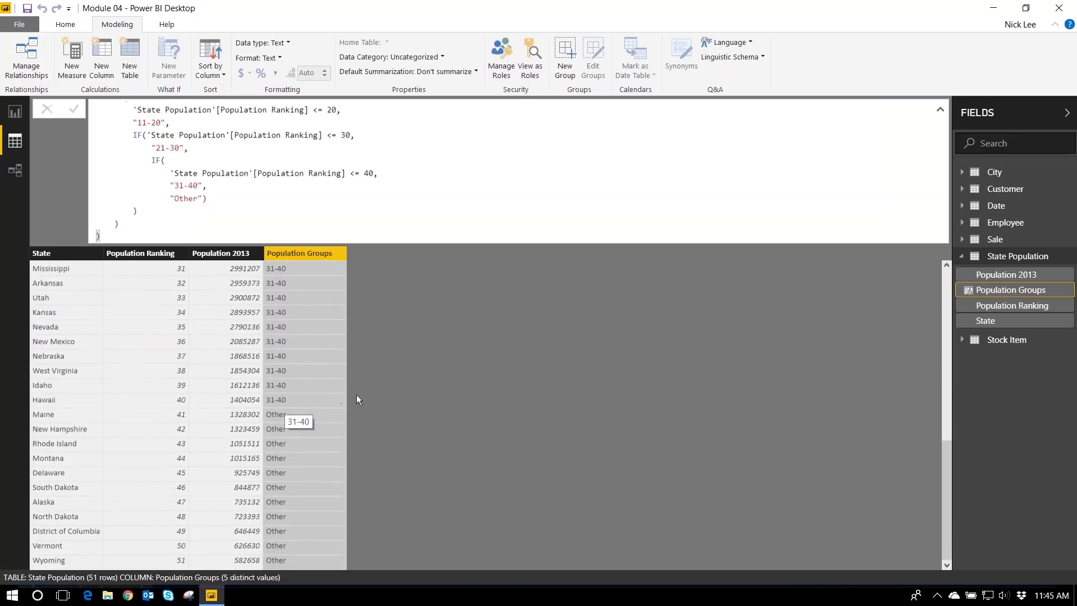
{"action": "scroll", "coordinate": [356, 395], "scroll_direction": "up", "scroll_amount": 10}
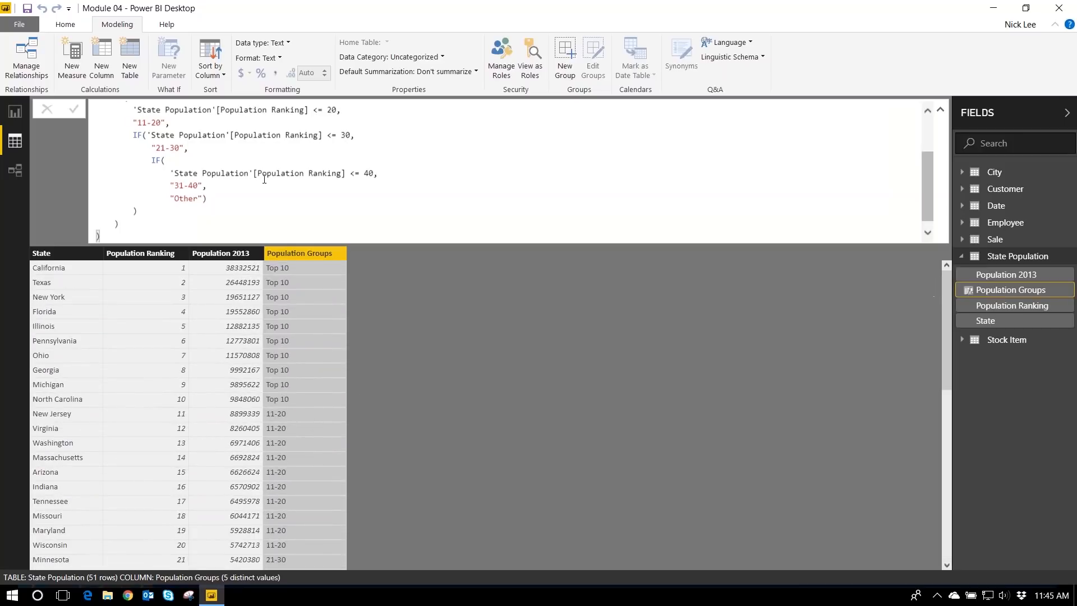
{"action": "scroll", "coordinate": [263, 178], "scroll_direction": "up", "scroll_amount": 3}
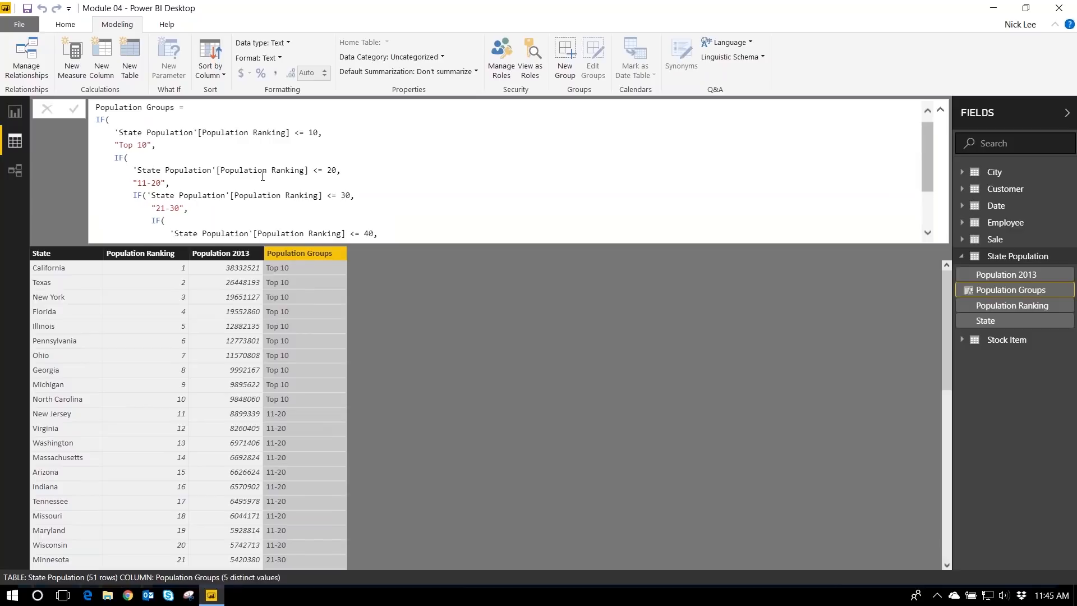
{"action": "scroll", "coordinate": [265, 174], "scroll_direction": "down", "scroll_amount": 2}
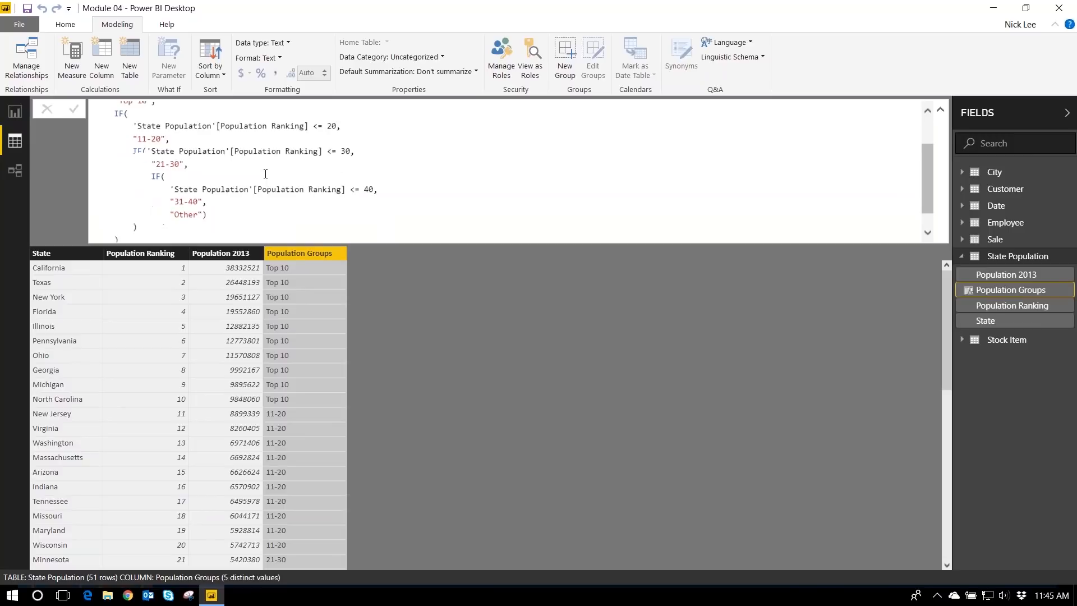
{"action": "scroll", "coordinate": [269, 174], "scroll_direction": "up", "scroll_amount": 2}
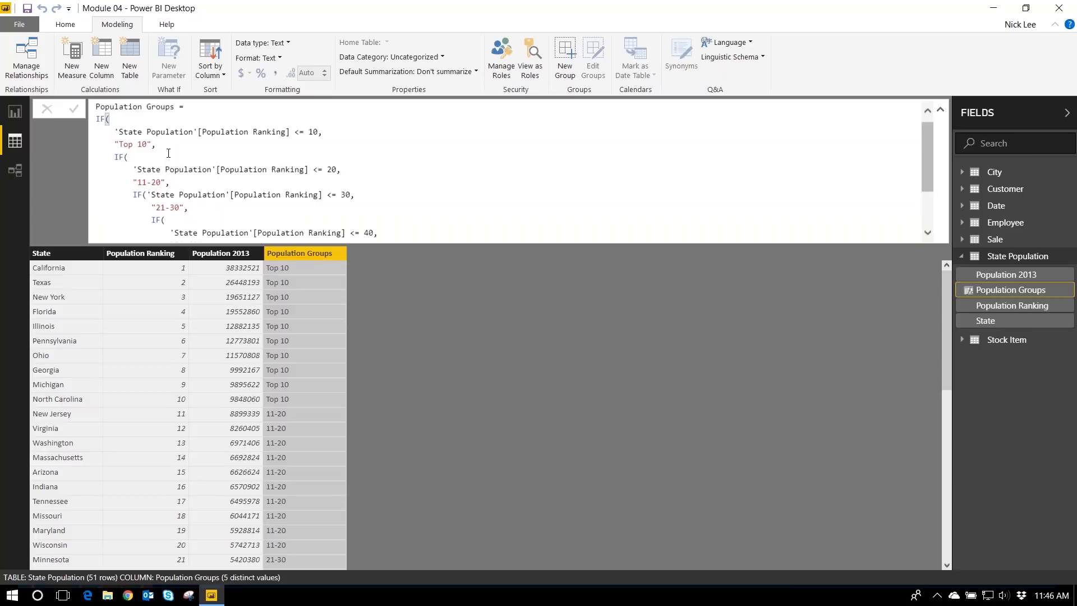
Add a calculated column named Population Groups 2 to the State Population table and begin its formula with a SWITCH function on a new line
{"action": "left_click", "coordinate": [102, 66]}
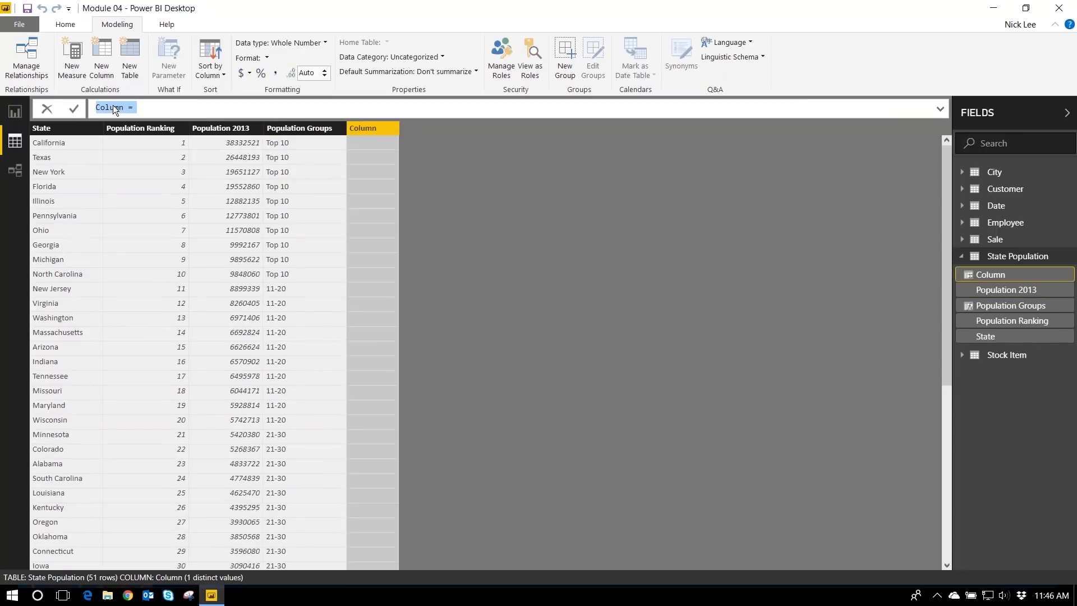
{"action": "type", "text": "Population Groups 2 ="}
{"action": "key", "text": "shift+Return"}
{"action": "type", "text": "SWITCH("}
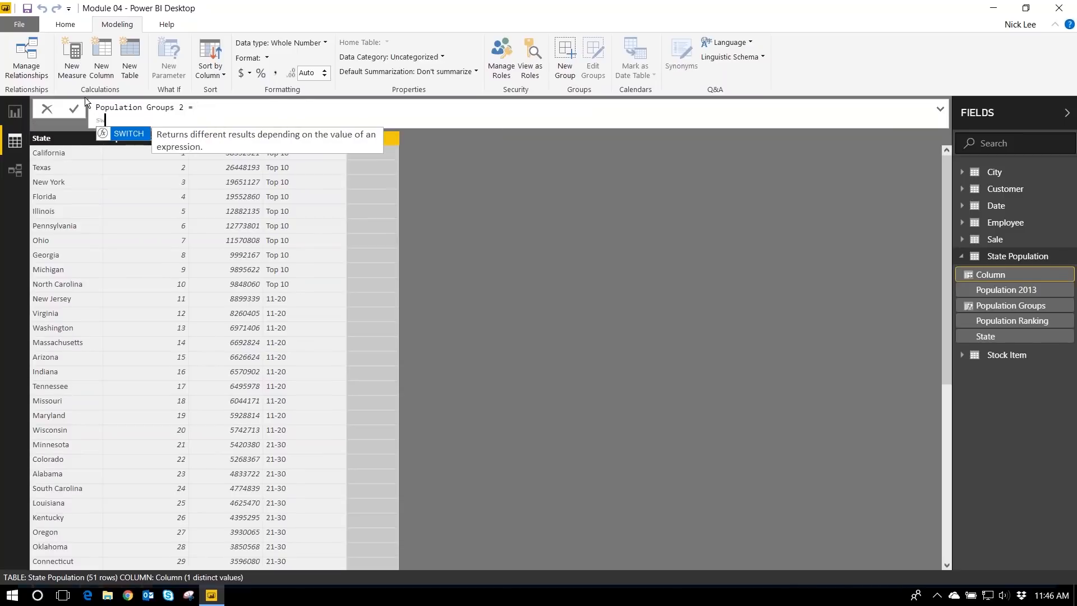
Enter TRUE() on a new line as the SWITCH function's expression, followed by a comma
{"action": "key", "text": "shift+Return"}
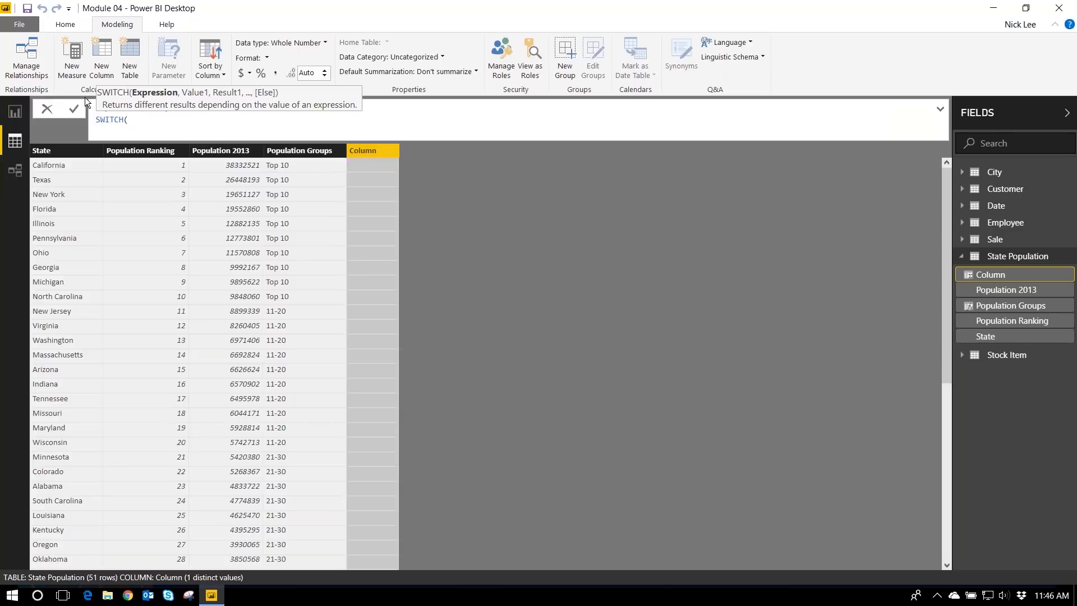
{"action": "type", "text": "TRUE()"}
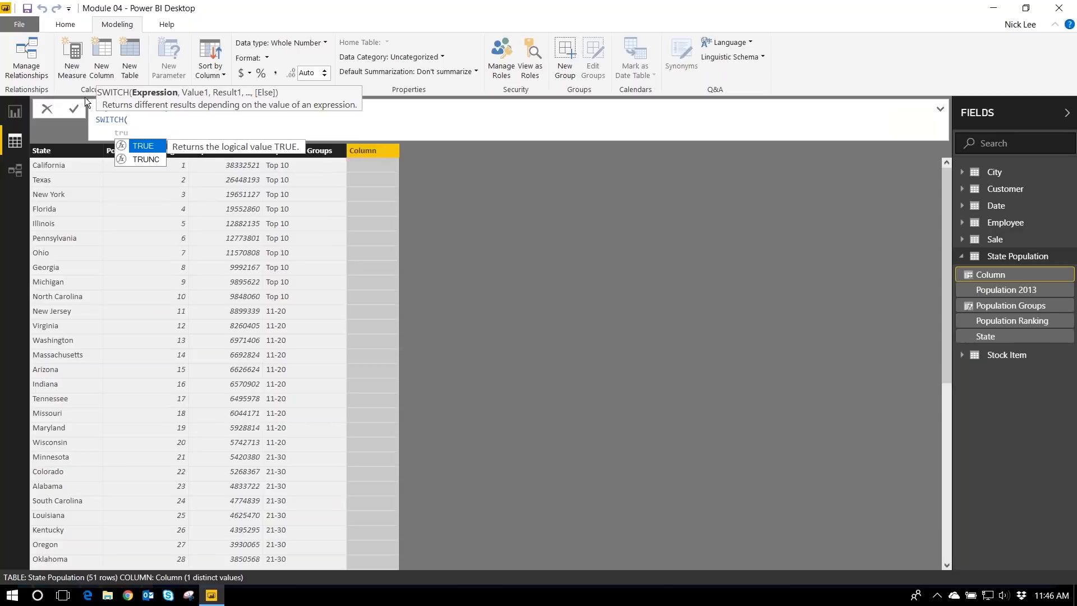
{"action": "type", "text": ","}
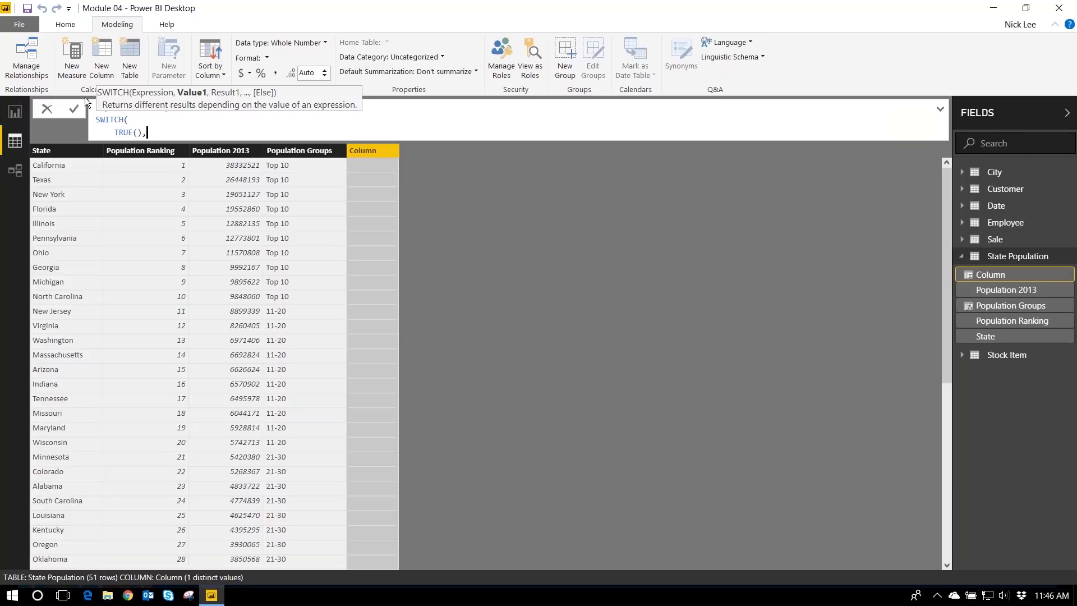
Add the first SWITCH condition on a new line: 'State Population'[Population Ranking] <= 10 returning "Top 10", followed by a comma
{"action": "key", "text": "shift+Return"}
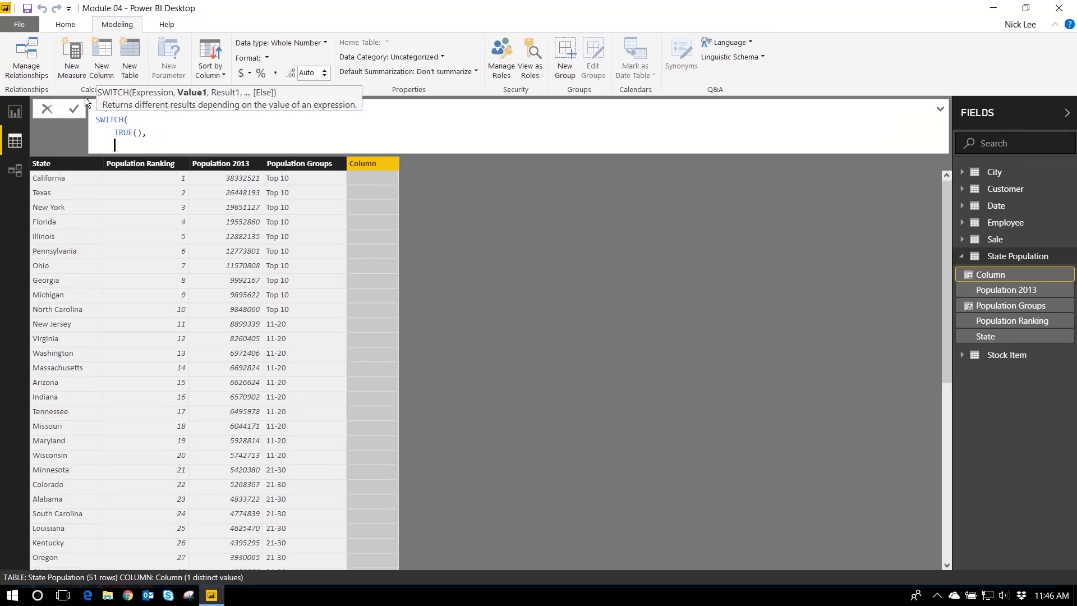
{"action": "type", "text": "'s"}
{"action": "key", "text": "Down"}
{"action": "key", "text": "Down"}
{"action": "key", "text": "Down"}
{"action": "key", "text": "Tab"}
{"action": "type", "text": "<"}
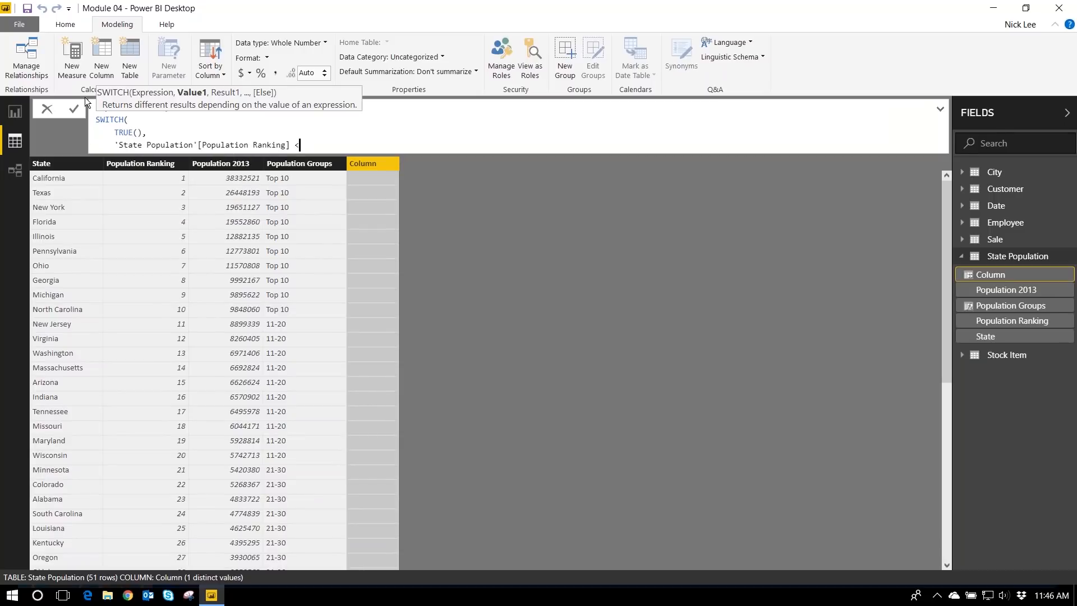
{"action": "type", "text": "= 10, \"Top10"}
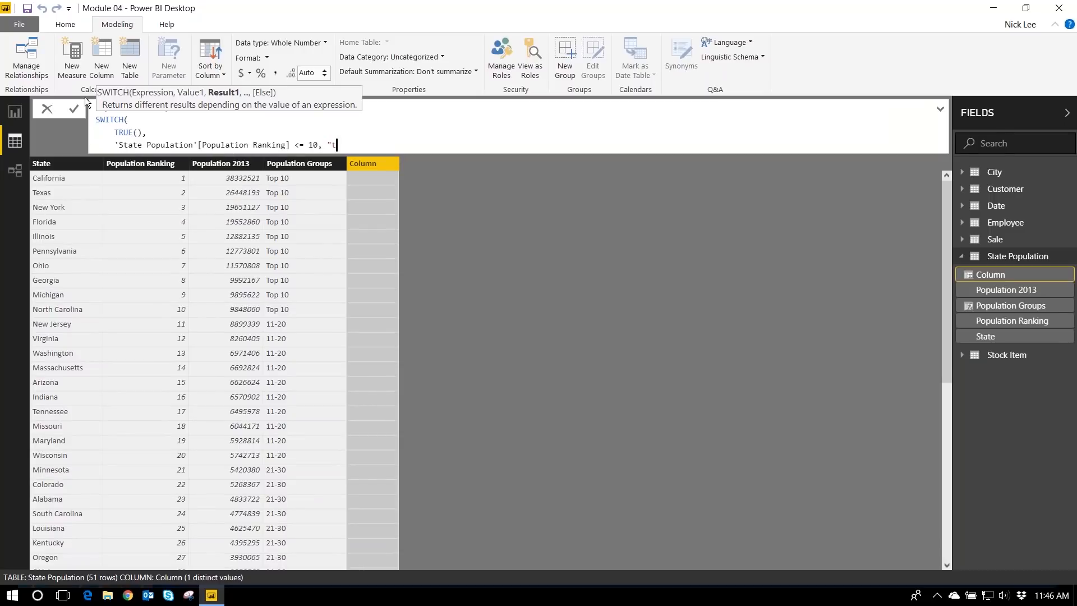
{"action": "key", "text": "BackSpace"}
{"action": "key", "text": "BackSpace"}
{"action": "type", "text": "10\","}
Add a second SWITCH condition on a new line: 'State Population'[Population Ranking] <= 20 returning "11-20", followed by a comma
{"action": "key", "text": "shift+Return"}
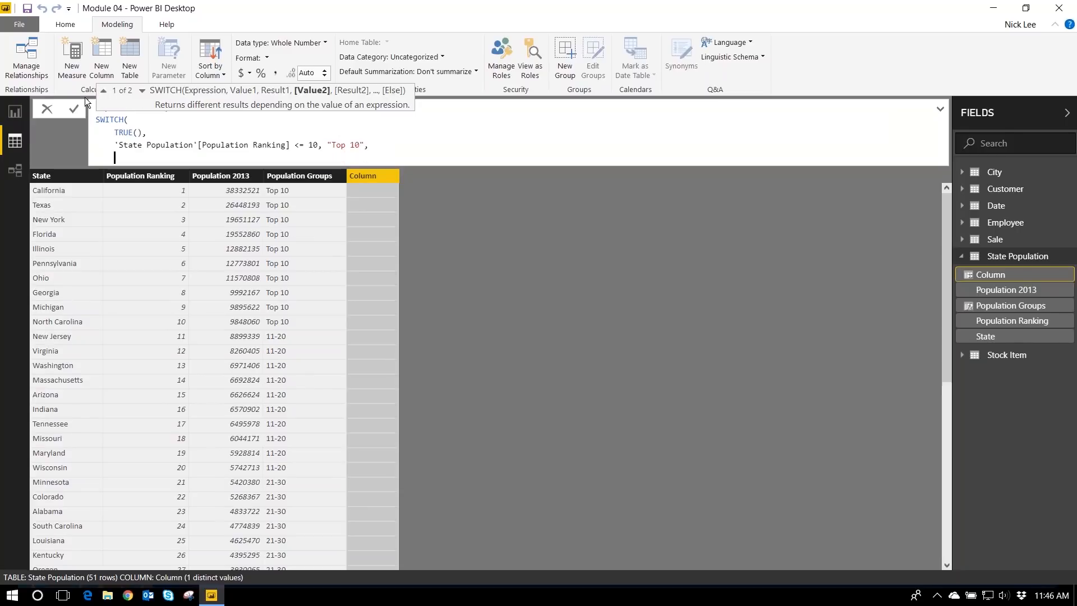
{"action": "type", "text": "'"}
{"action": "key", "text": "Down"}
{"action": "key", "text": "Down"}
{"action": "key", "text": "Down"}
{"action": "key", "text": "Tab"}
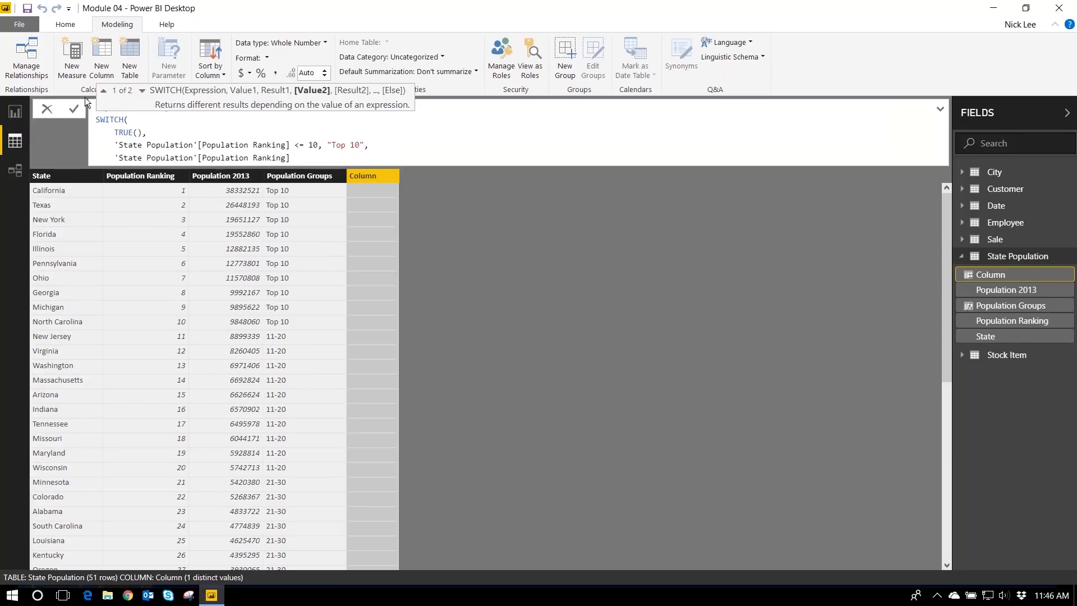
{"action": "type", "text": "<= 20, \"21"}
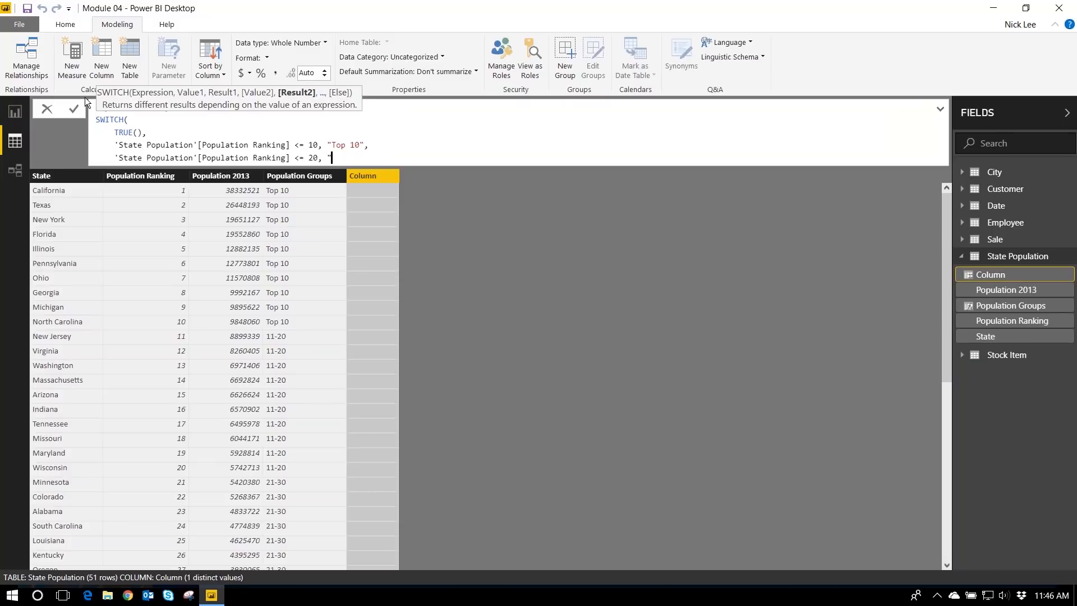
{"action": "key", "text": "BackSpace"}
{"action": "type", "text": "1-20\","}
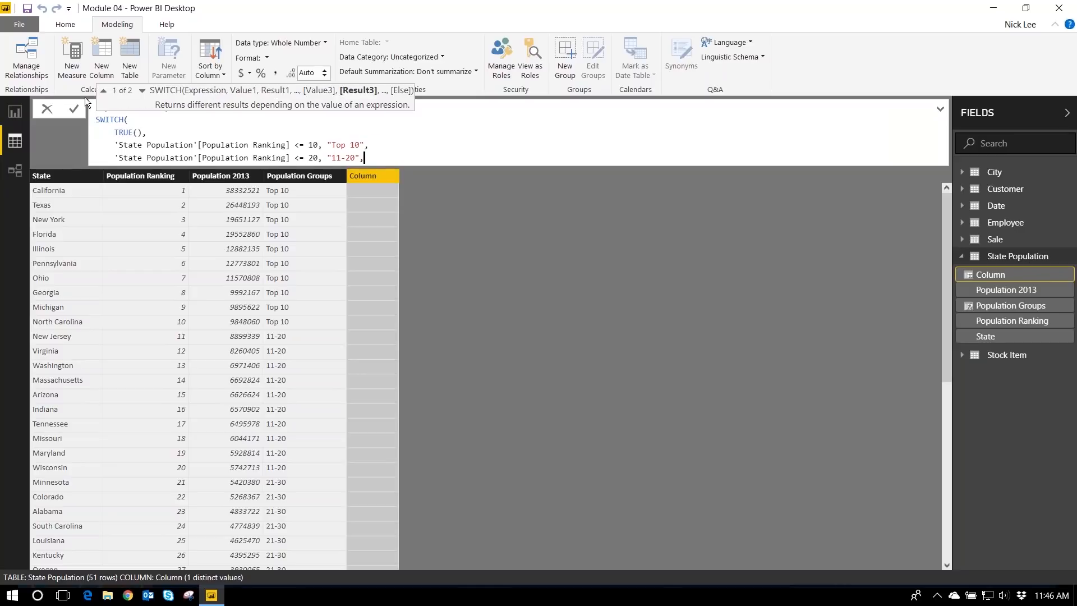
Add a third SWITCH condition on a new line: 'State Population'[Population Ranking] <= 30 returning "21-31", followed by a comma
{"action": "key", "text": "shift+Return"}
{"action": "type", "text": "'st"}
{"action": "key", "text": "Down"}
{"action": "key", "text": "Down"}
{"action": "key", "text": "Down"}
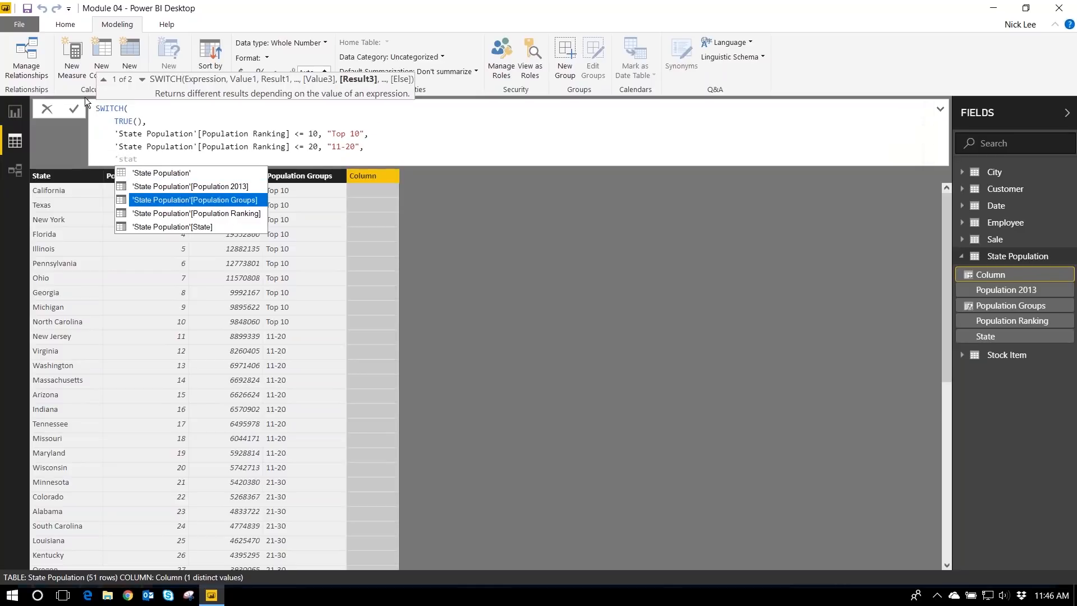
{"action": "key", "text": "Tab"}
{"action": "type", "text": "<= 30"}
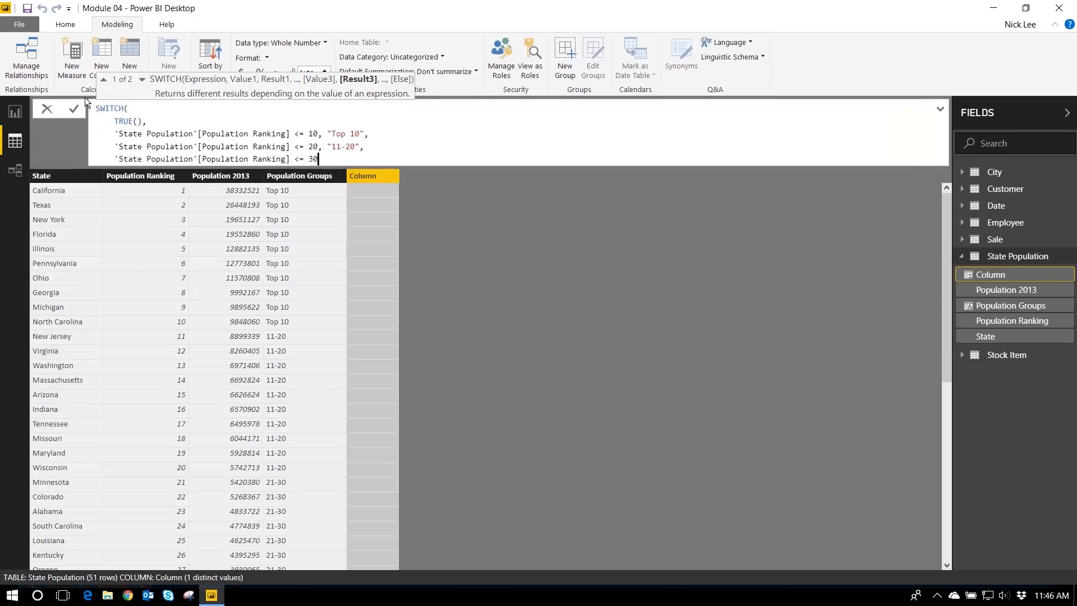
{"action": "type", "text": ", \"21-31\","}
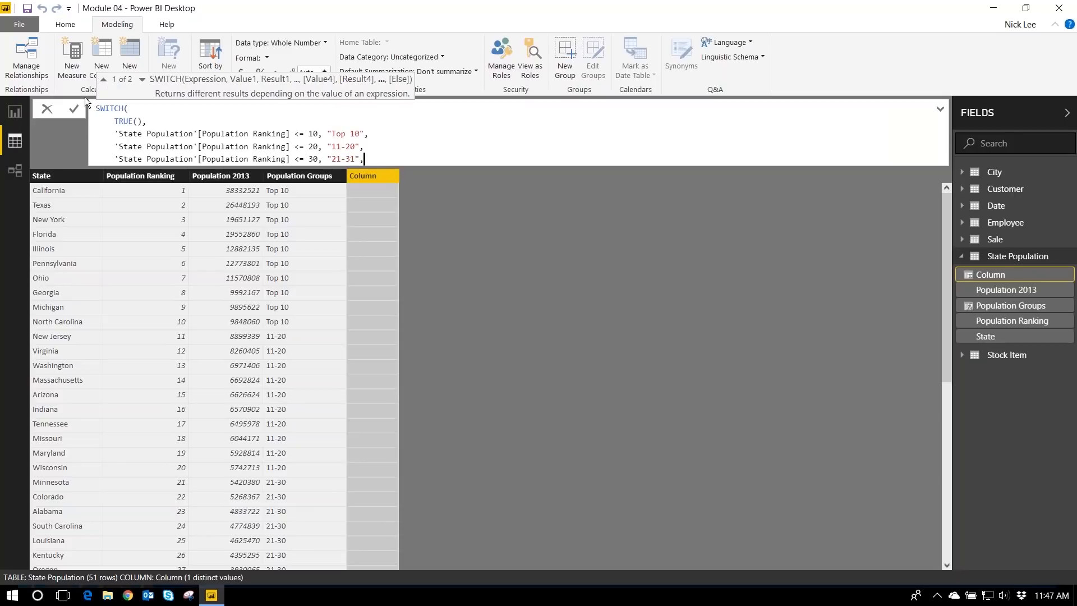
Add a fourth SWITCH condition on a new line: 'State Population'[Population Ranking] <= 40 returning "31-40", followed by a comma
{"action": "key", "text": "shift+Return"}
{"action": "type", "text": "'st"}
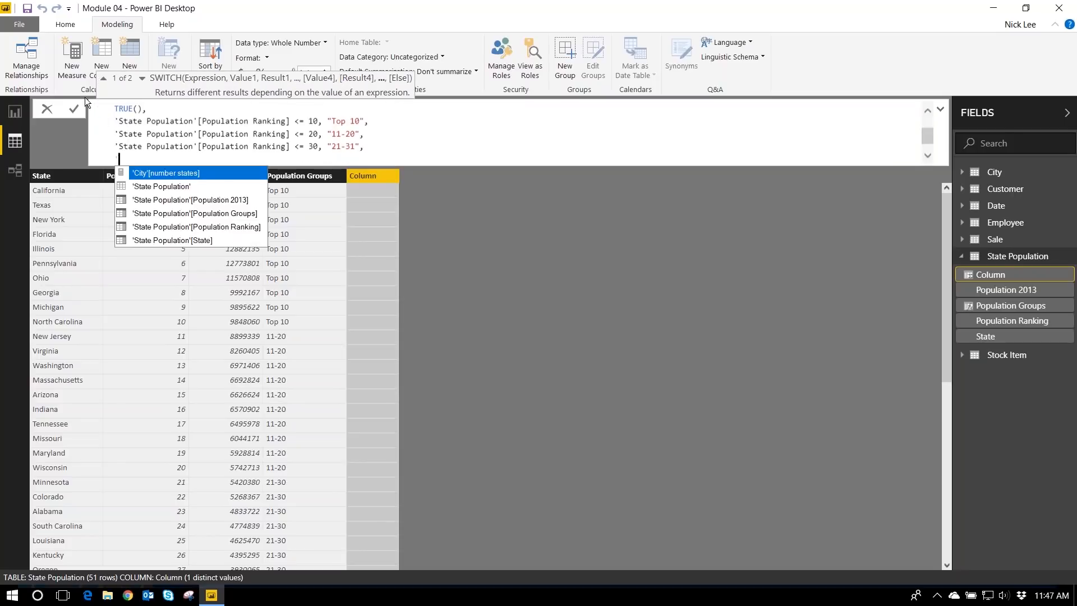
{"action": "key", "text": "Down"}
{"action": "key", "text": "Down"}
{"action": "key", "text": "Down"}
{"action": "key", "text": "Tab"}
{"action": "type", "text": "<= 40, \"31-40\","}
Enter "Other" on a new line as the SWITCH function's else result, close the function and commit the Population Groups 2 column
{"action": "key", "text": "shift+Return"}
{"action": "type", "text": "\""}
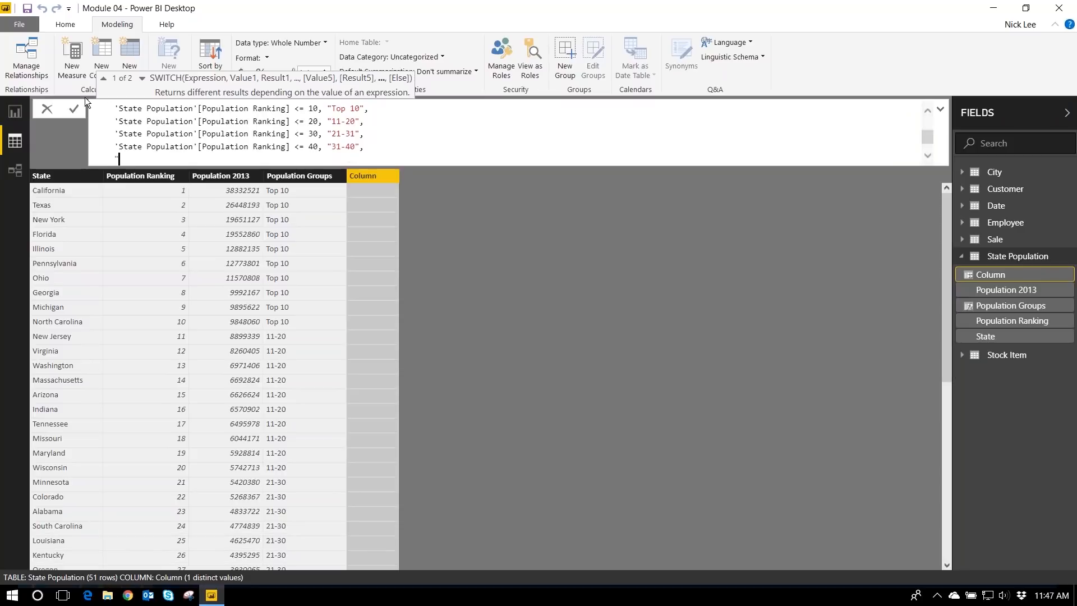
{"action": "type", "text": "Other\")"}
{"action": "key", "text": "Return"}
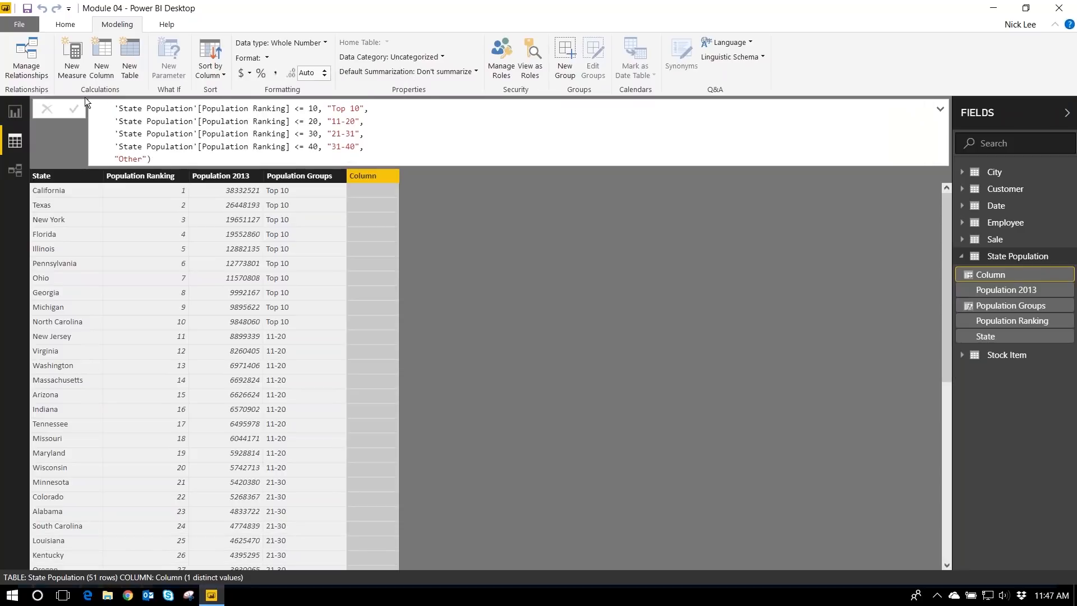
Review the Population Groups 2 formula and compare its values with Population Groups across all State Population rows
{"action": "scroll", "coordinate": [150, 139], "scroll_direction": "up", "scroll_amount": 1}
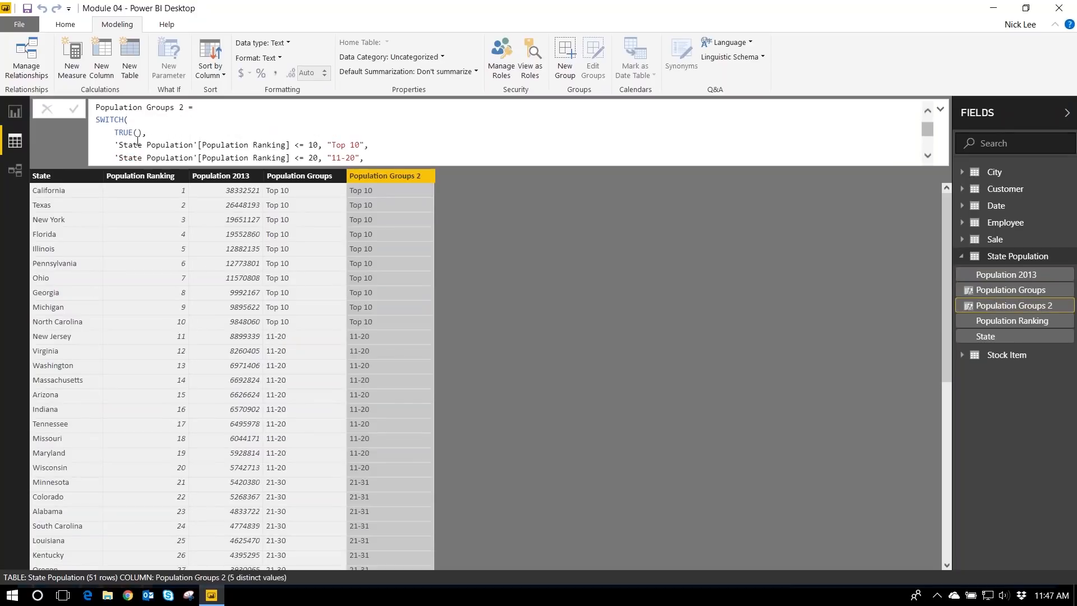
{"action": "scroll", "coordinate": [207, 137], "scroll_direction": "down", "scroll_amount": 1}
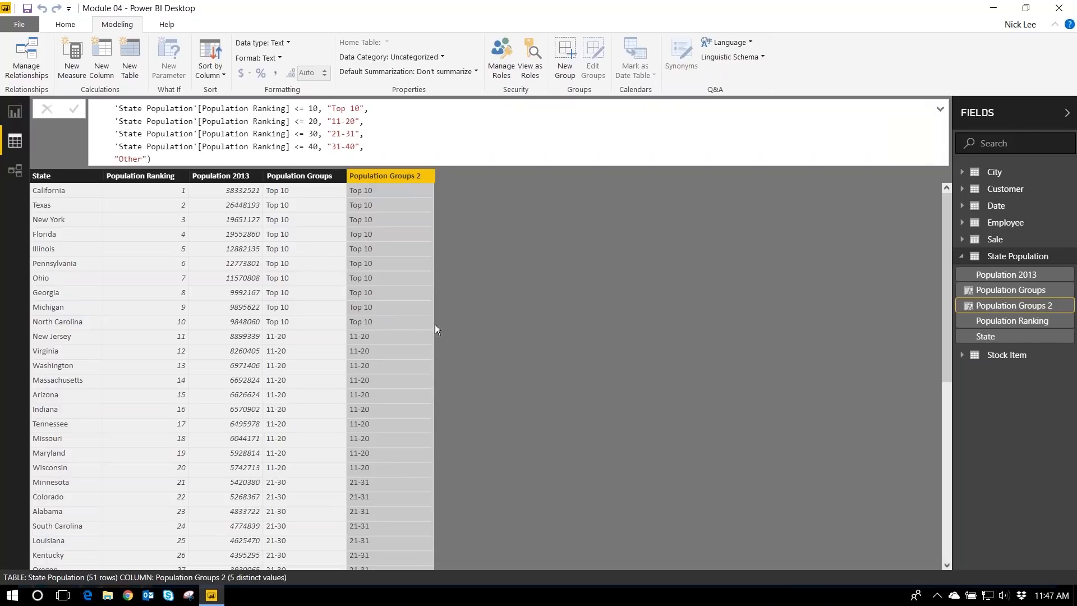
{"action": "scroll", "coordinate": [470, 325], "scroll_direction": "down", "scroll_amount": 2}
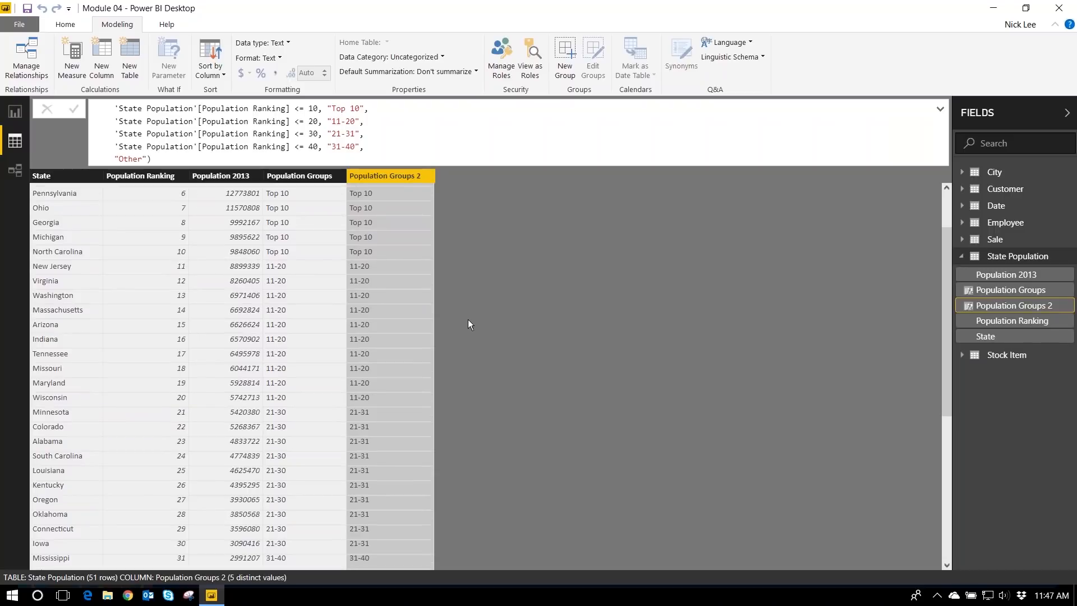
{"action": "scroll", "coordinate": [466, 319], "scroll_direction": "down", "scroll_amount": 6}
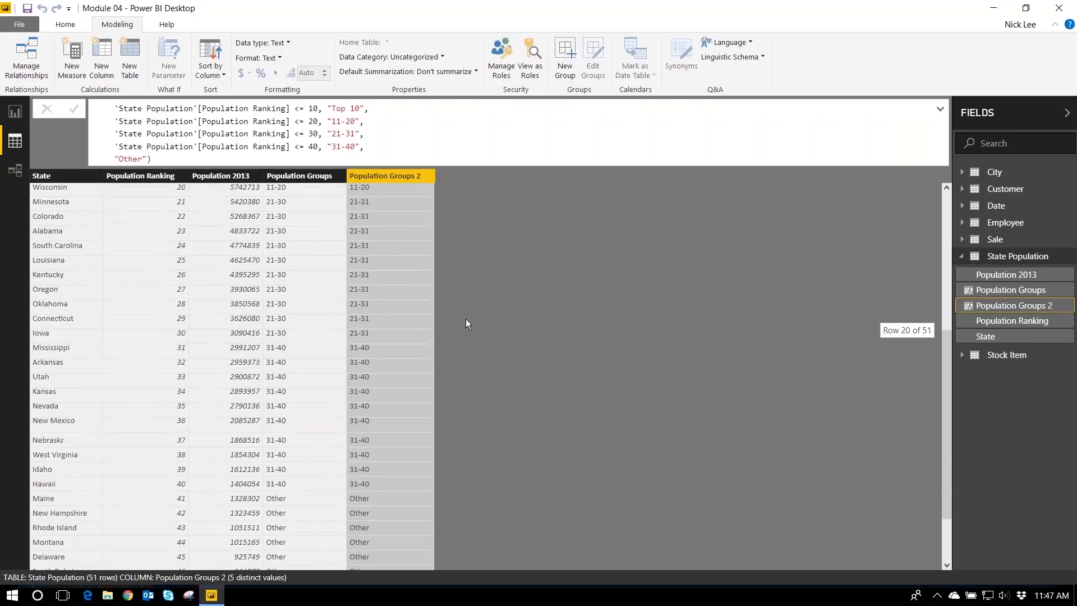
{"action": "scroll", "coordinate": [466, 323], "scroll_direction": "down", "scroll_amount": 1}
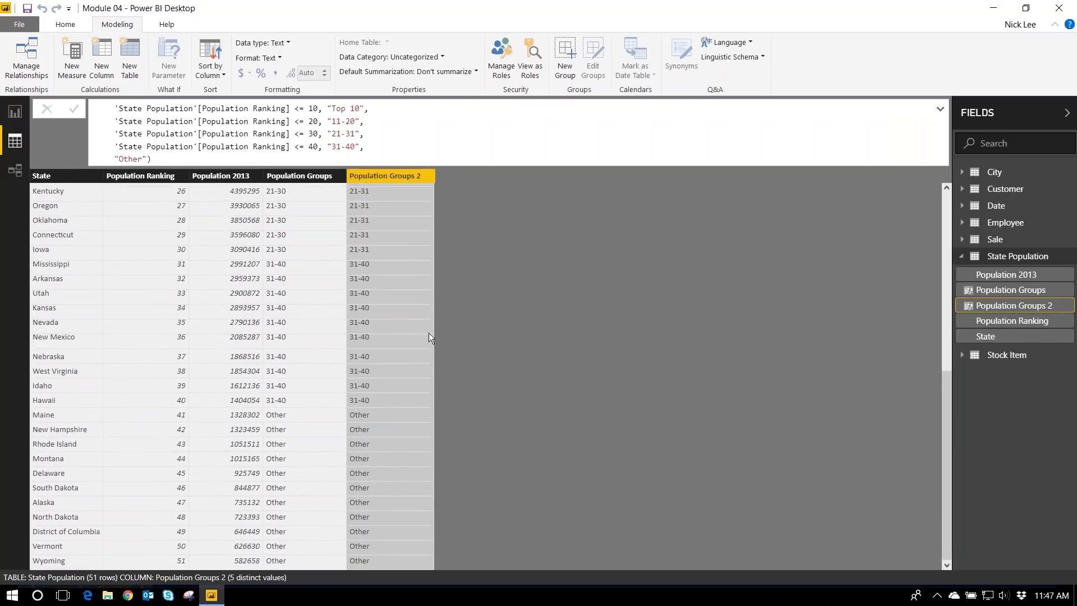
{"action": "scroll", "coordinate": [428, 399], "scroll_direction": "up", "scroll_amount": 8}
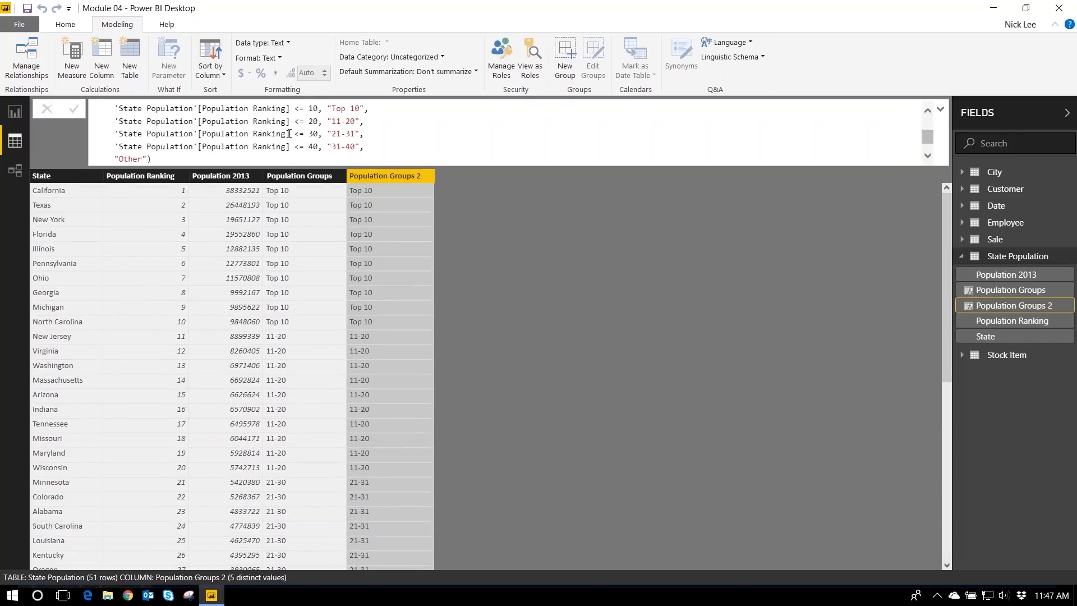
{"action": "scroll", "coordinate": [285, 131], "scroll_direction": "up", "scroll_amount": 1}
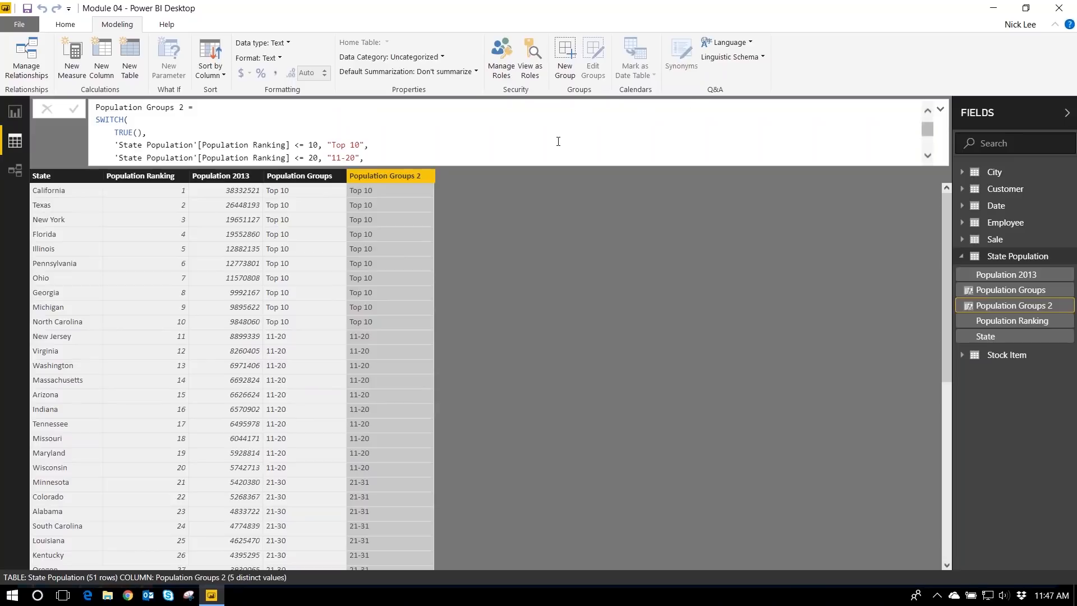
Close the Module 04 file
{"action": "left_click", "coordinate": [1063, 13]}
{"action": "left_click", "coordinate": [601, 321]}
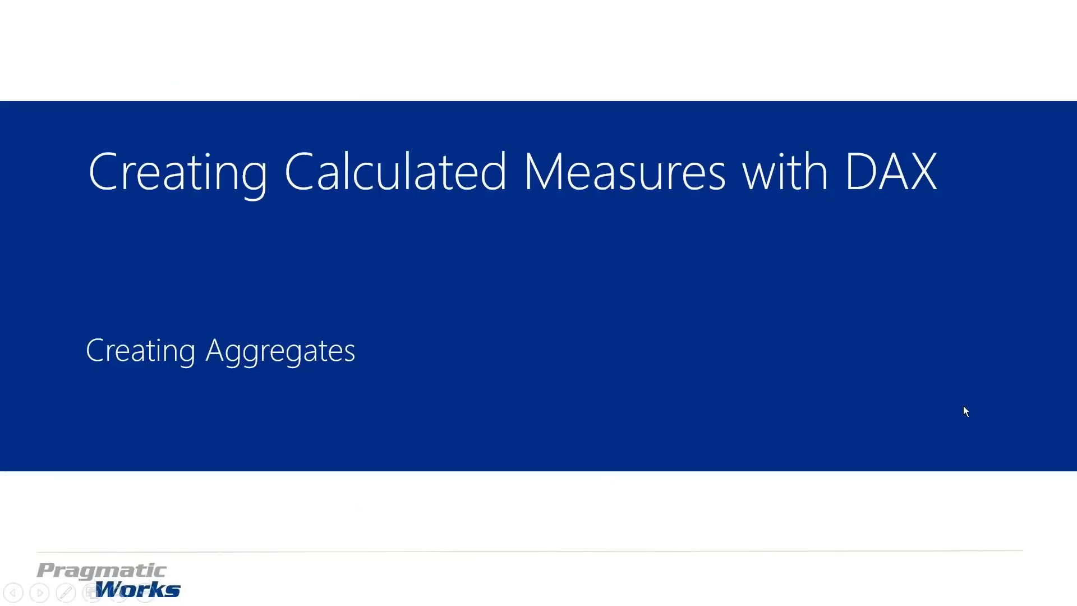
{"action": "left_click", "coordinate": [964, 405]}
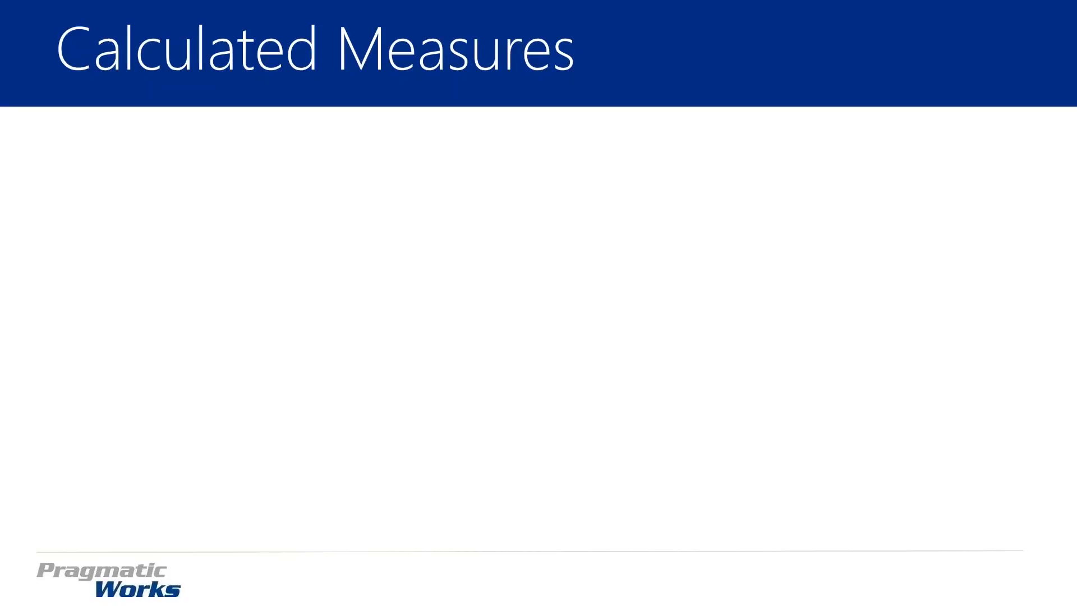
{"action": "key", "text": "Right"}
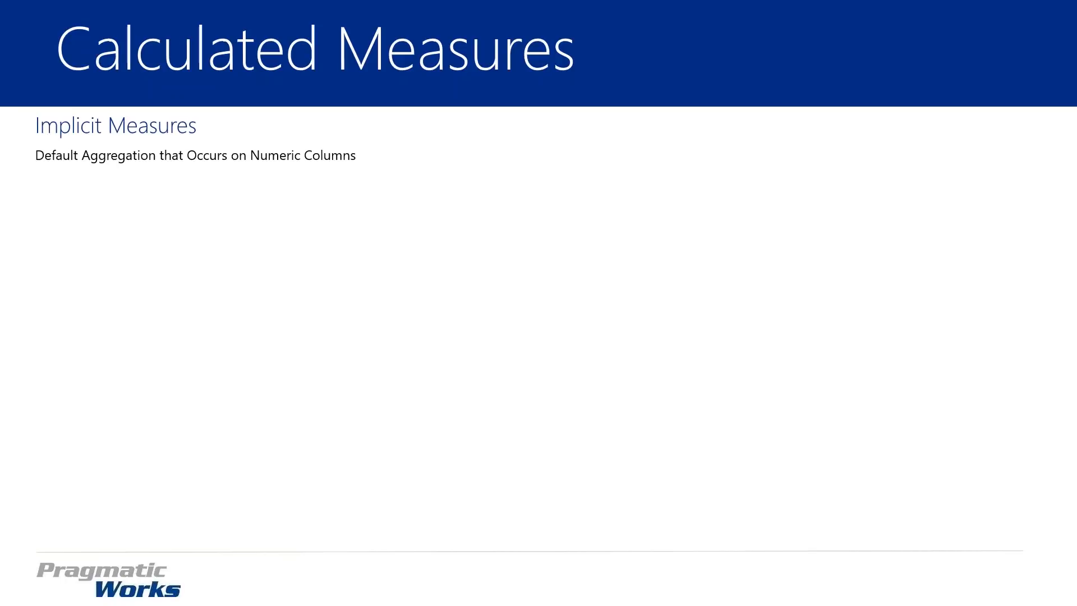
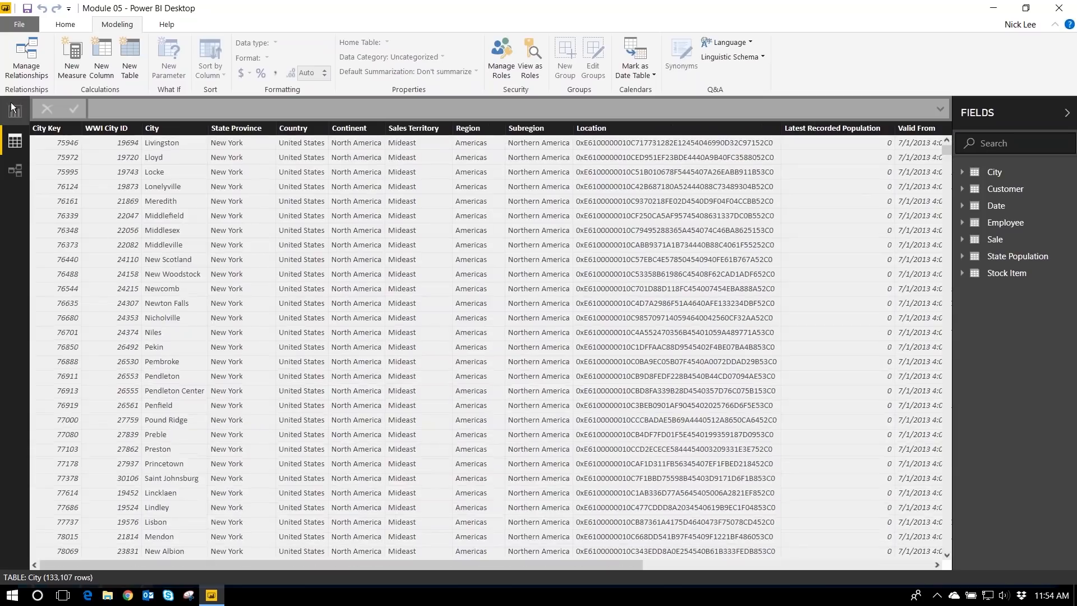
Look at the Module 05 report page, then display the Sale table's rows in the data view
{"action": "left_click", "coordinate": [15, 111]}
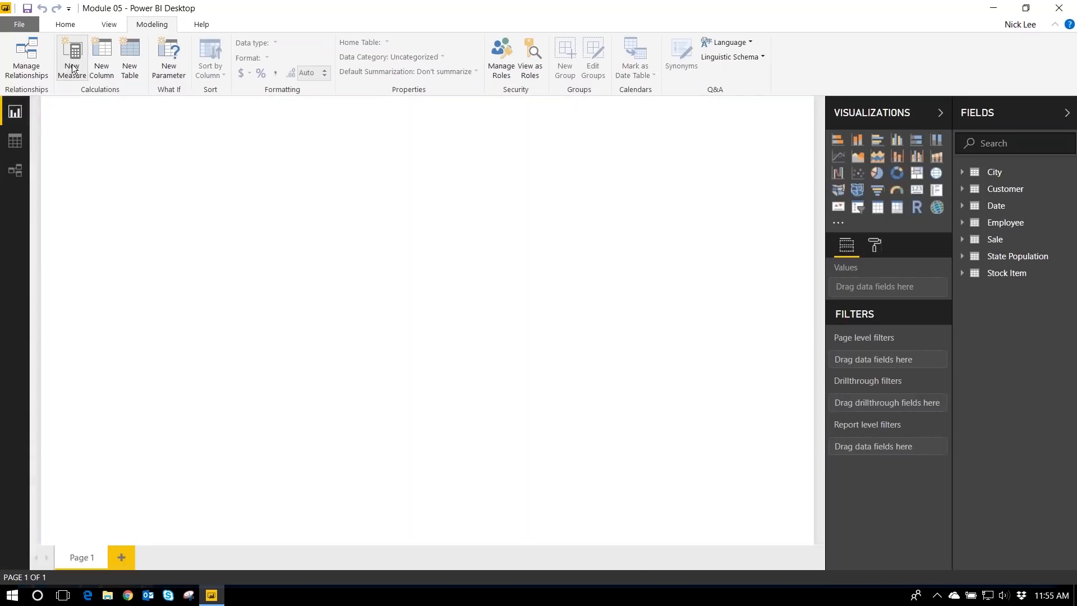
{"action": "left_click", "coordinate": [15, 143]}
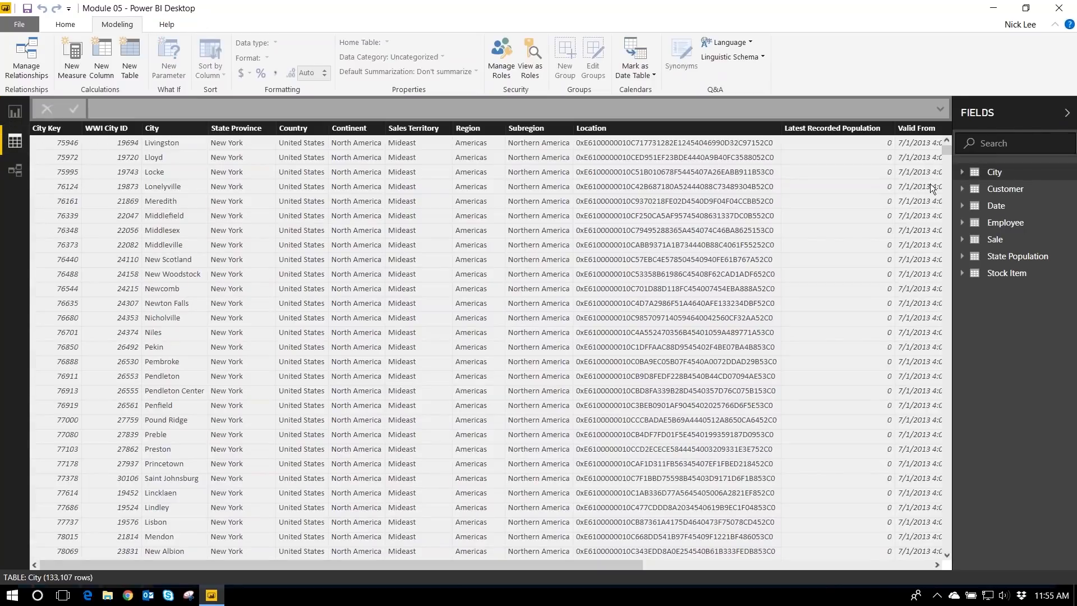
{"action": "left_click", "coordinate": [1000, 239]}
{"action": "left_click", "coordinate": [961, 238]}
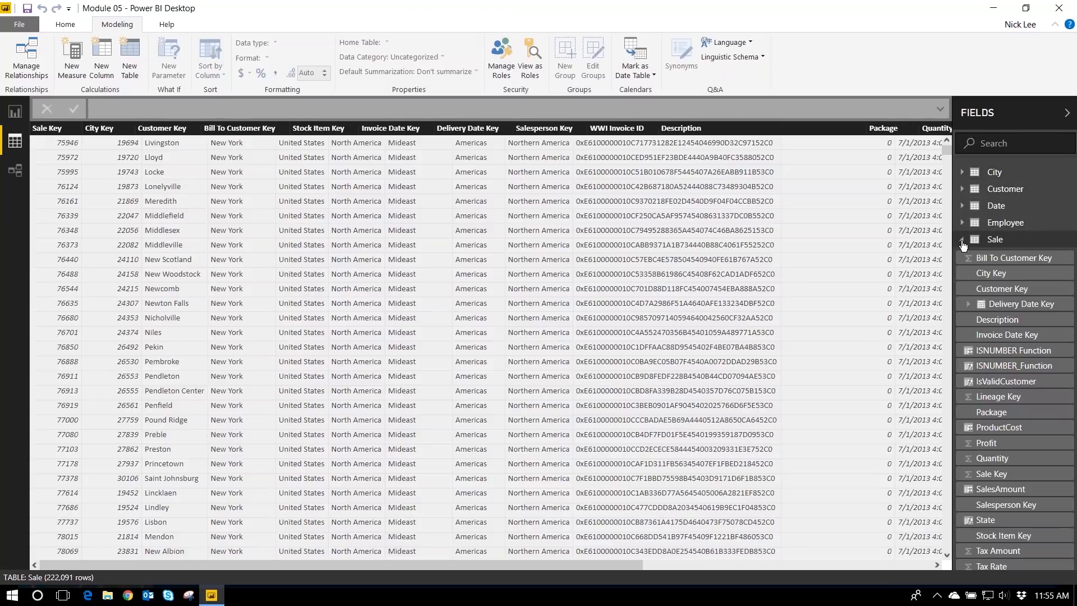
{"action": "left_click", "coordinate": [963, 244]}
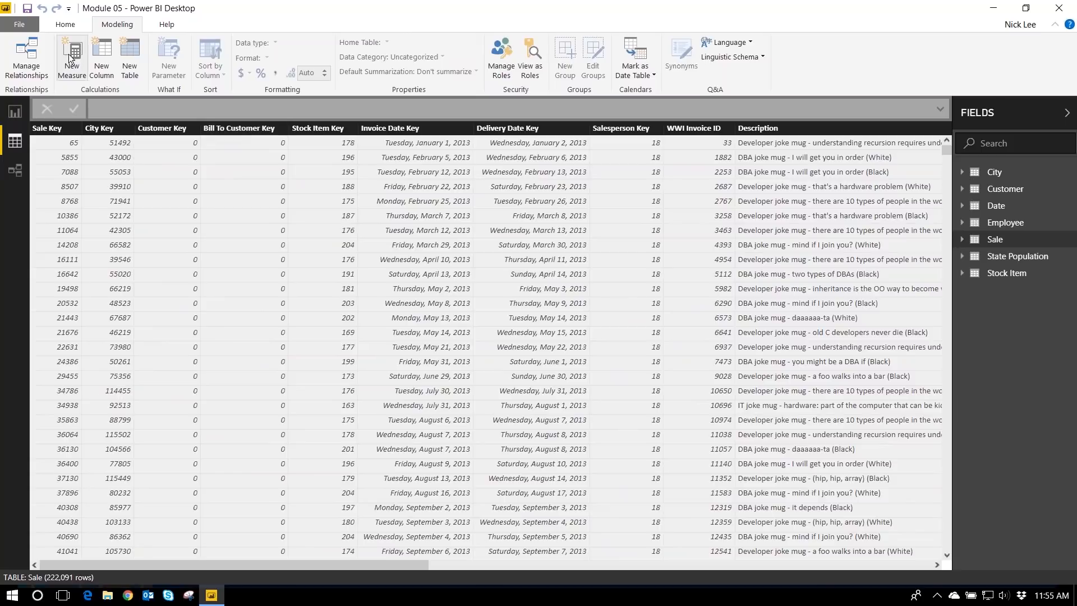
Add a new measure named Totals Sales to the Sale table and begin its formula with the SUM function
{"action": "left_click", "coordinate": [71, 74]}
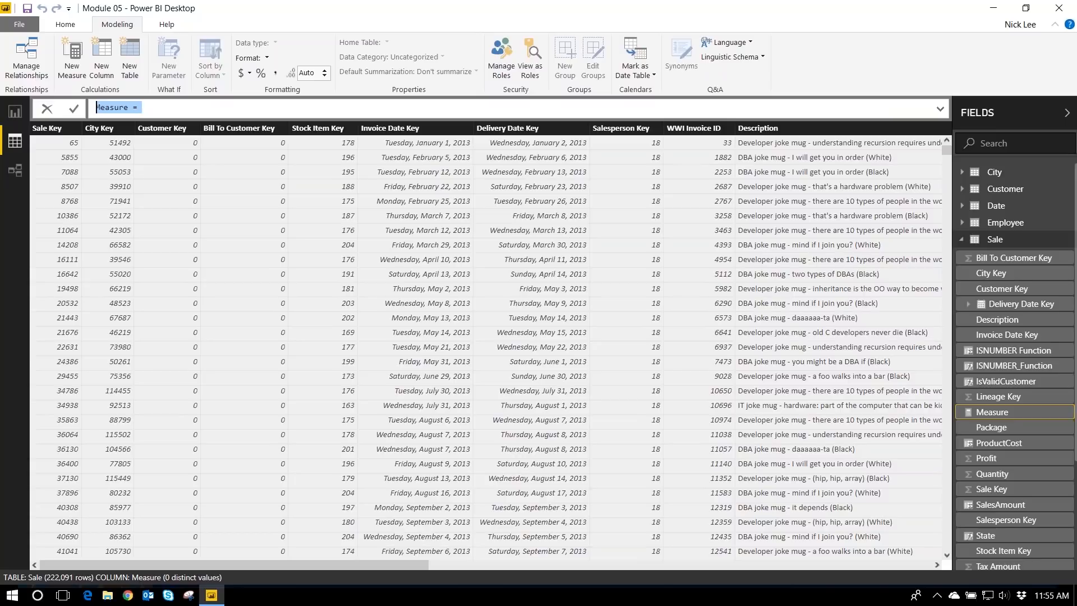
{"action": "type", "text": "Totals Sales = s"}
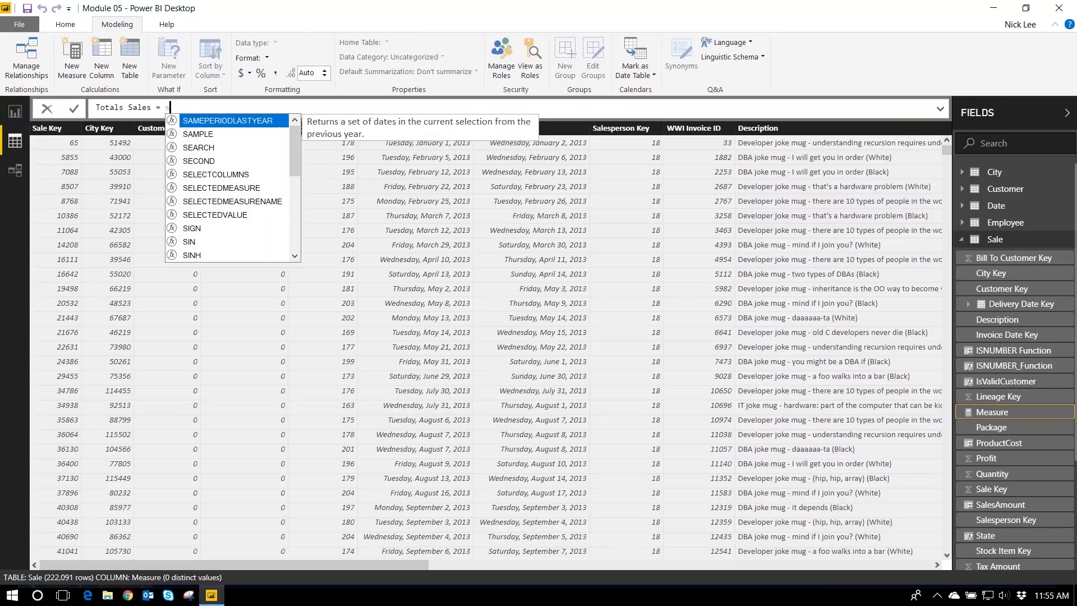
{"action": "type", "text": "um"}
{"action": "key", "text": "Tab"}
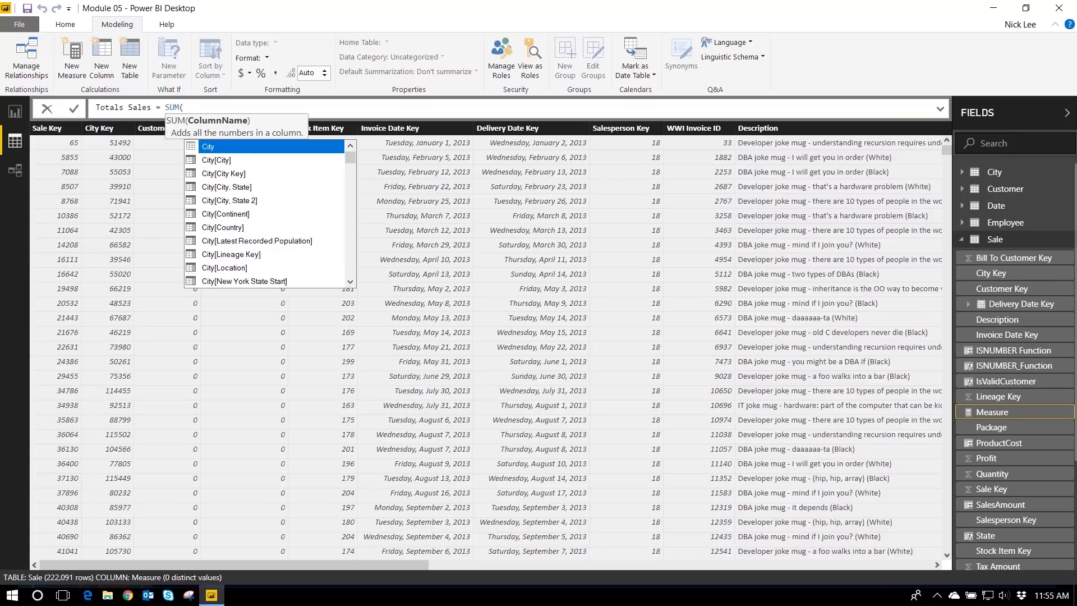
Use 'Sale'[SalesAmount] as the SUM function's column, close the parenthesis and commit the Totals Sales measure
{"action": "type", "text": "'Sale'"}
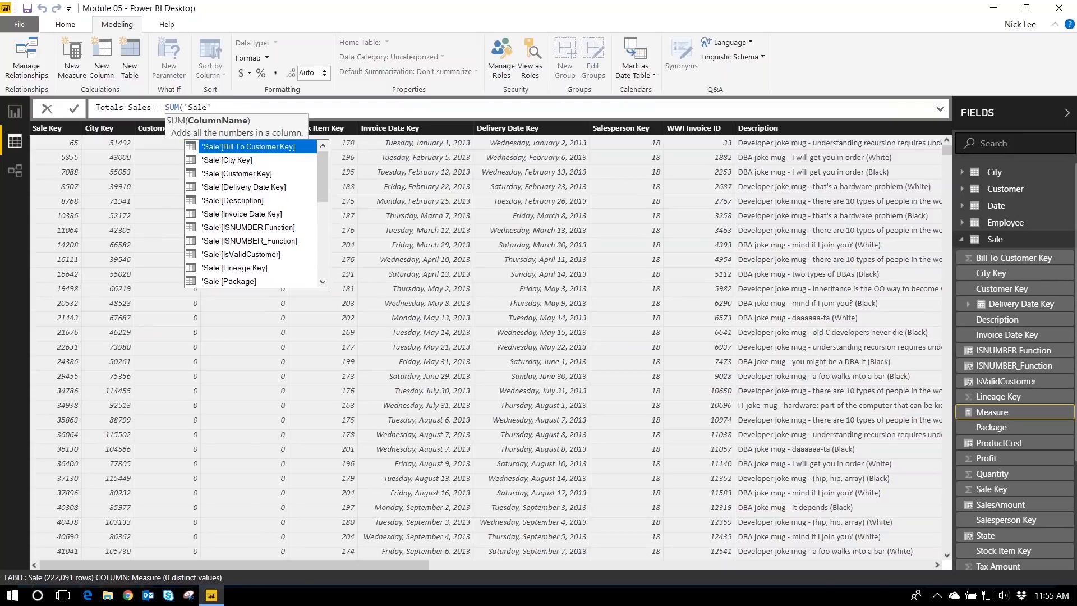
{"action": "type", "text": "[Sa"}
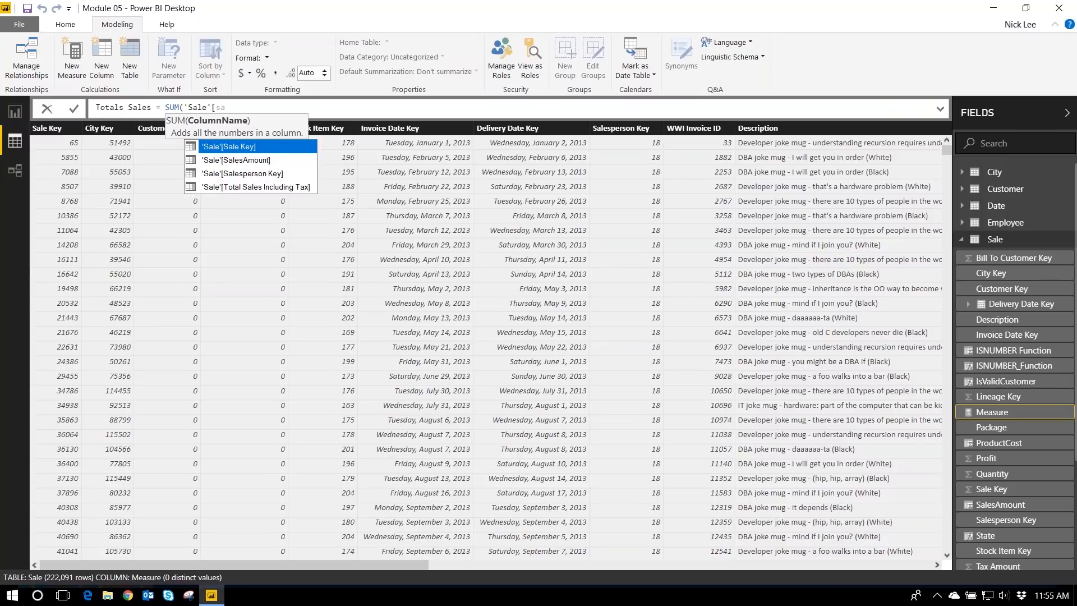
{"action": "key", "text": "Down"}
{"action": "key", "text": "Tab"}
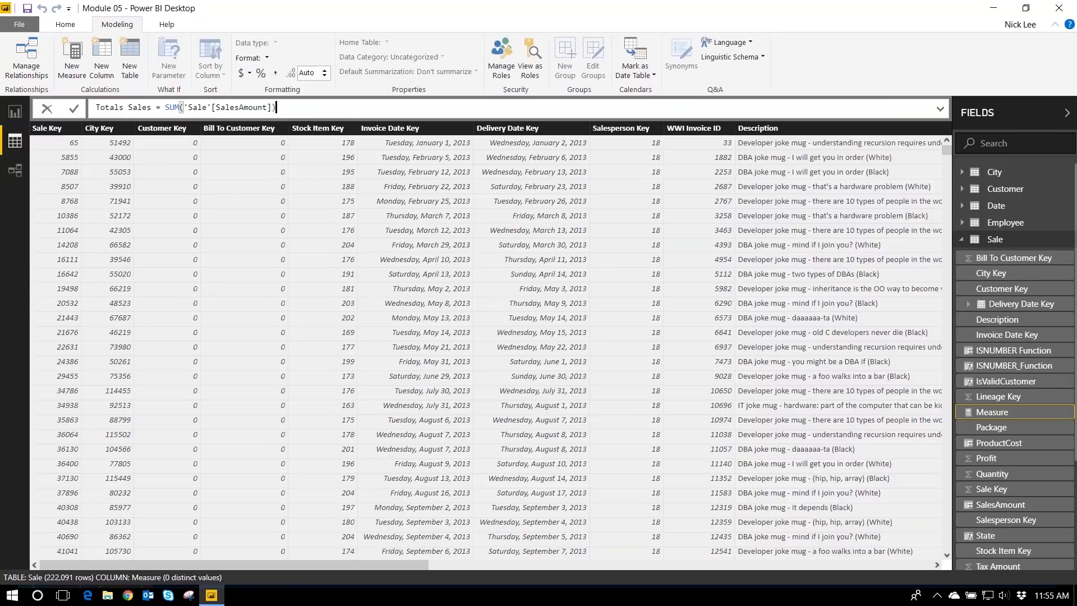
{"action": "type", "text": ")"}
{"action": "key", "text": "Return"}
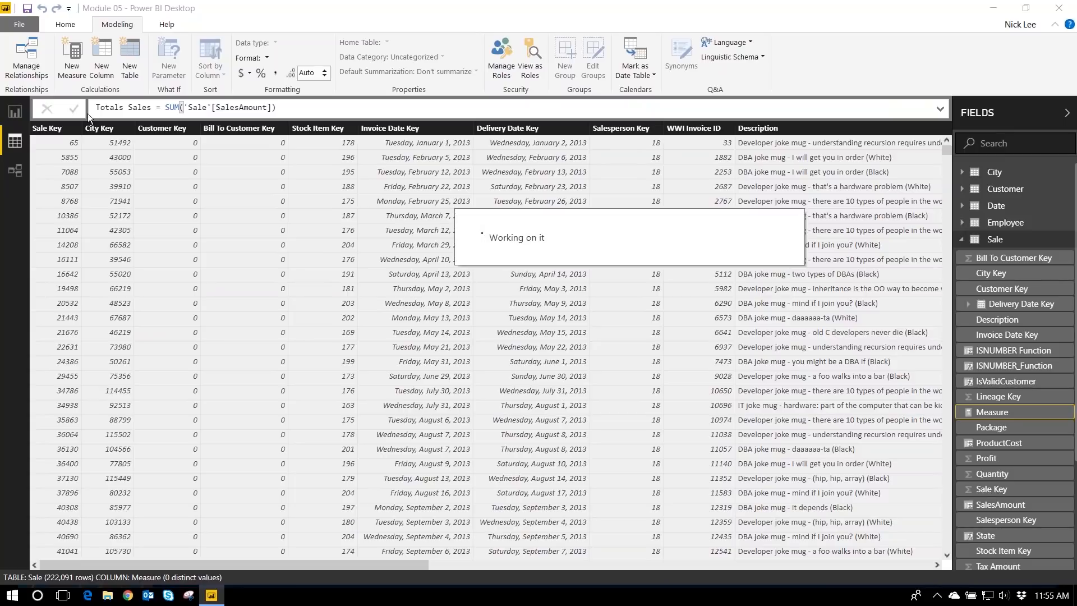
Rename the Totals Sales measure as Total Sales and commit its formula
{"action": "left_click", "coordinate": [125, 108]}
{"action": "key", "text": "BackSpace"}
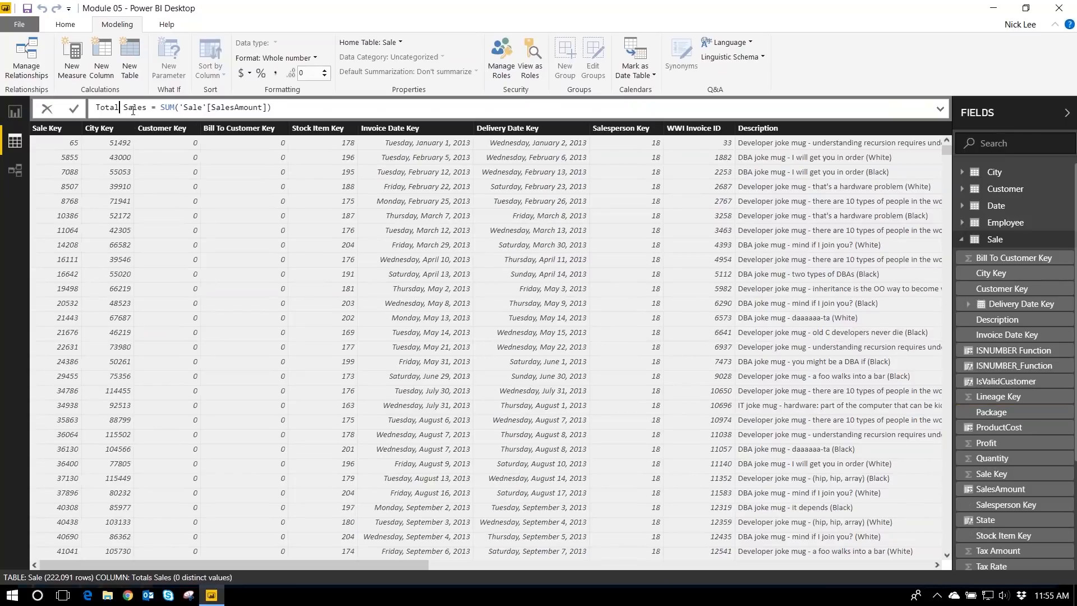
{"action": "key", "text": "Return"}
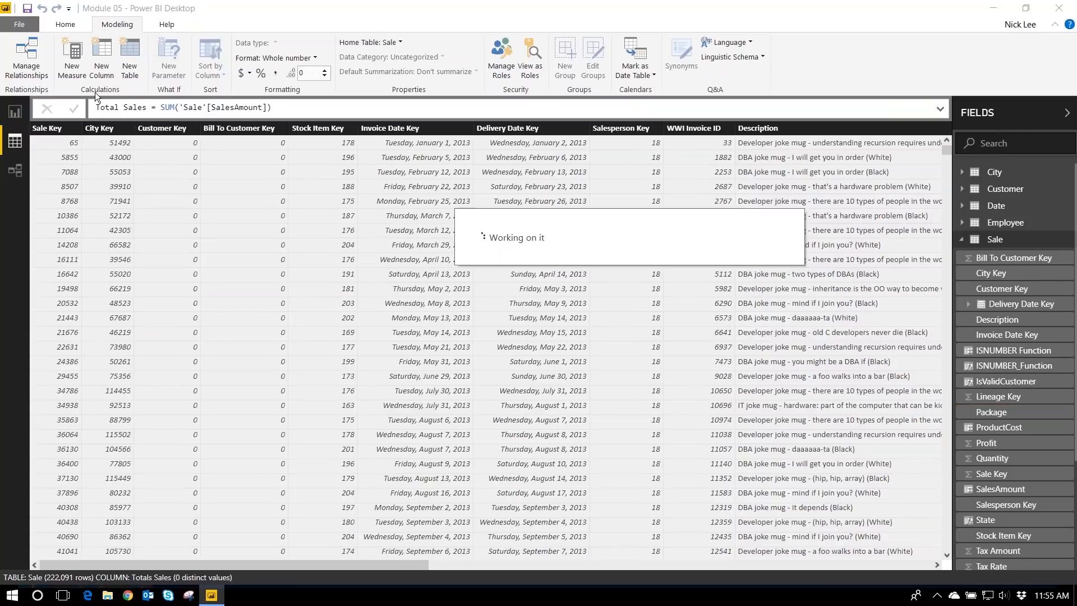
Add a new measure Total Product Cost to the Sale table that sums the 'Sale'[Total Cost] column
{"action": "left_click", "coordinate": [78, 64]}
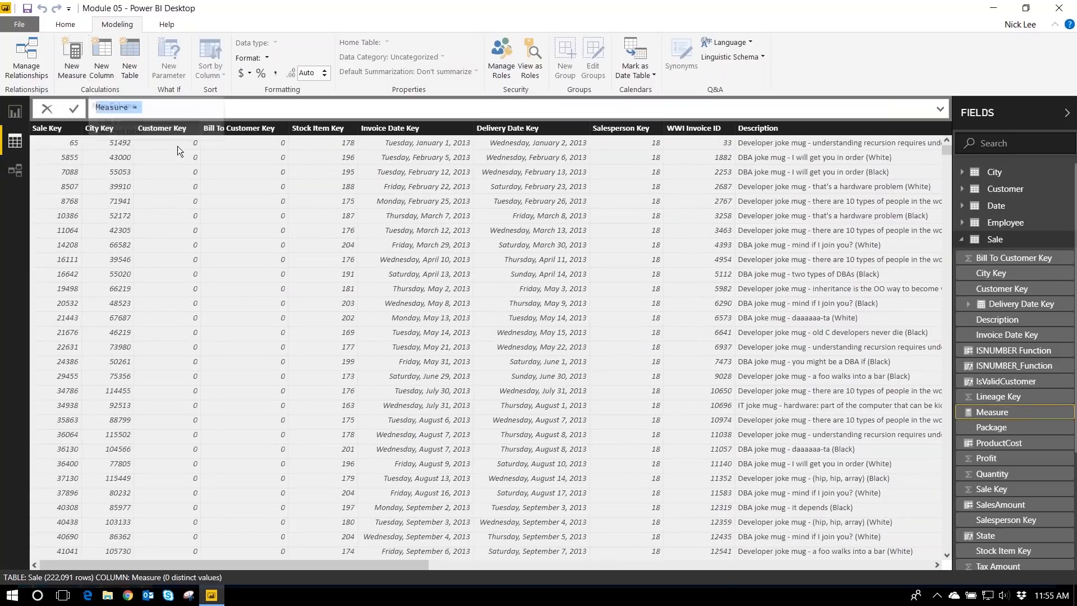
{"action": "type", "text": "Total P"}
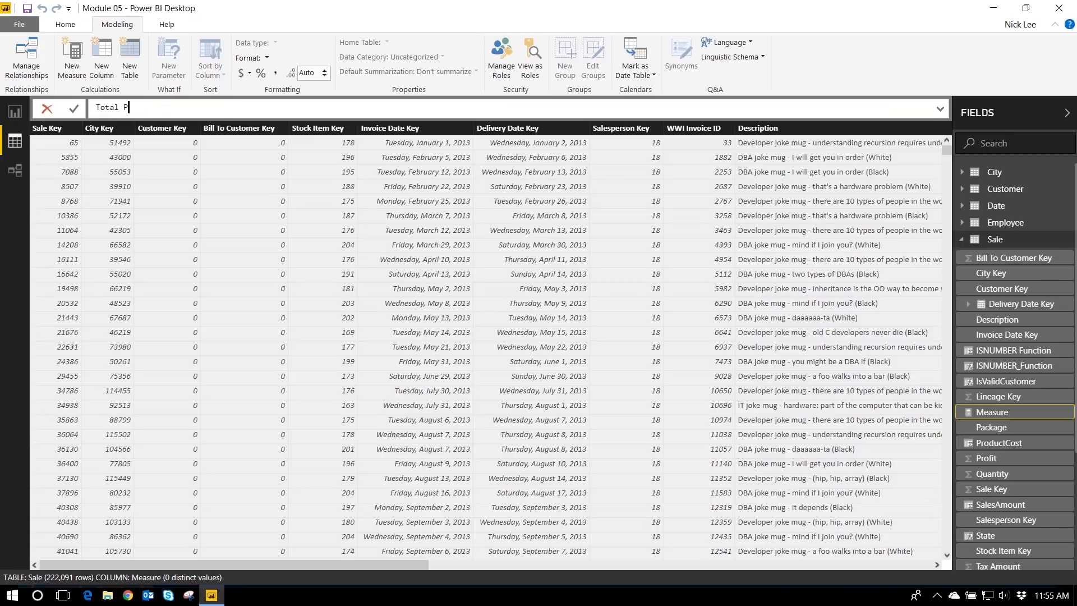
{"action": "type", "text": "roduct Cost = sum"}
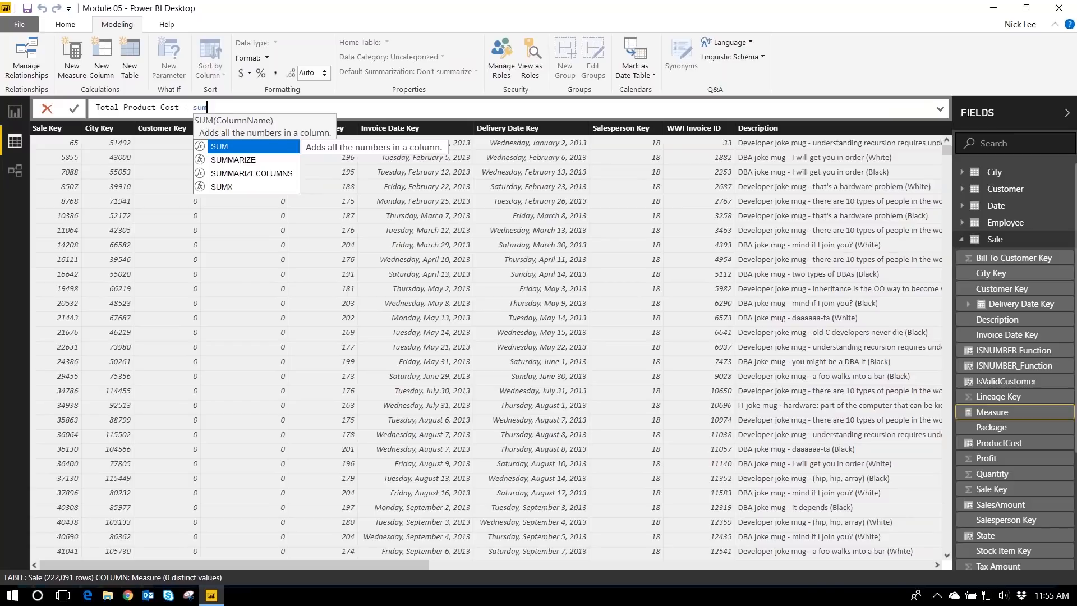
{"action": "key", "text": "Tab"}
{"action": "type", "text": "'sal"}
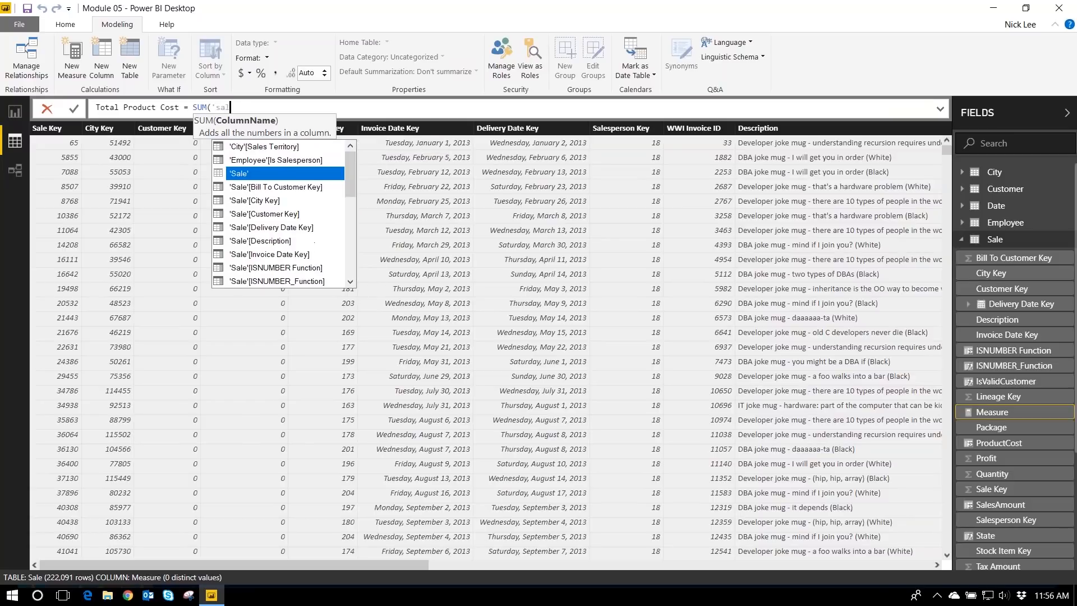
{"action": "key", "text": "Tab"}
{"action": "type", "text": "[total"}
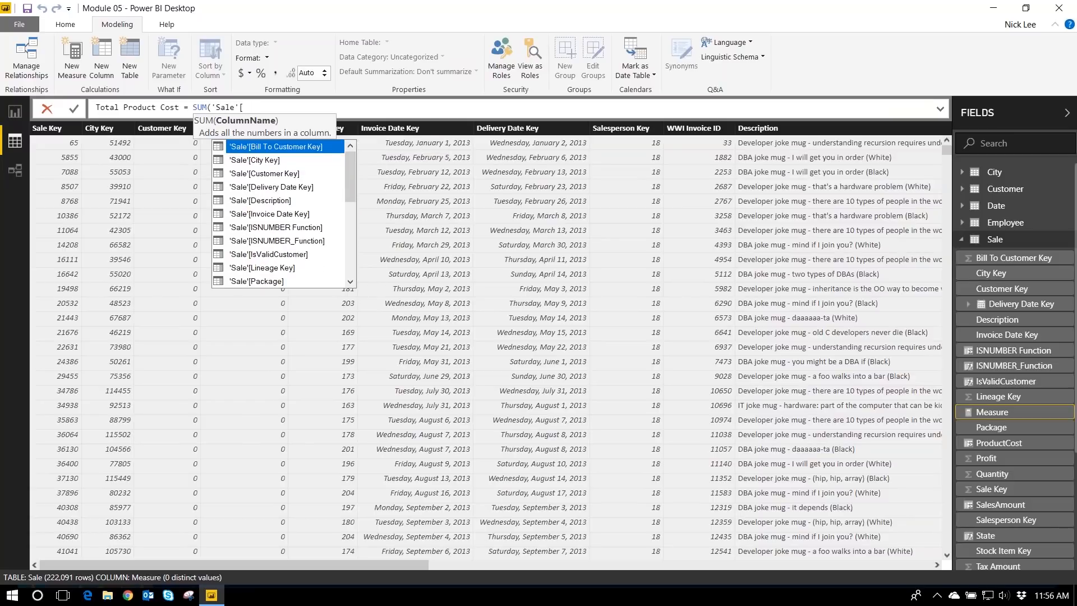
{"action": "type", "text": " co"}
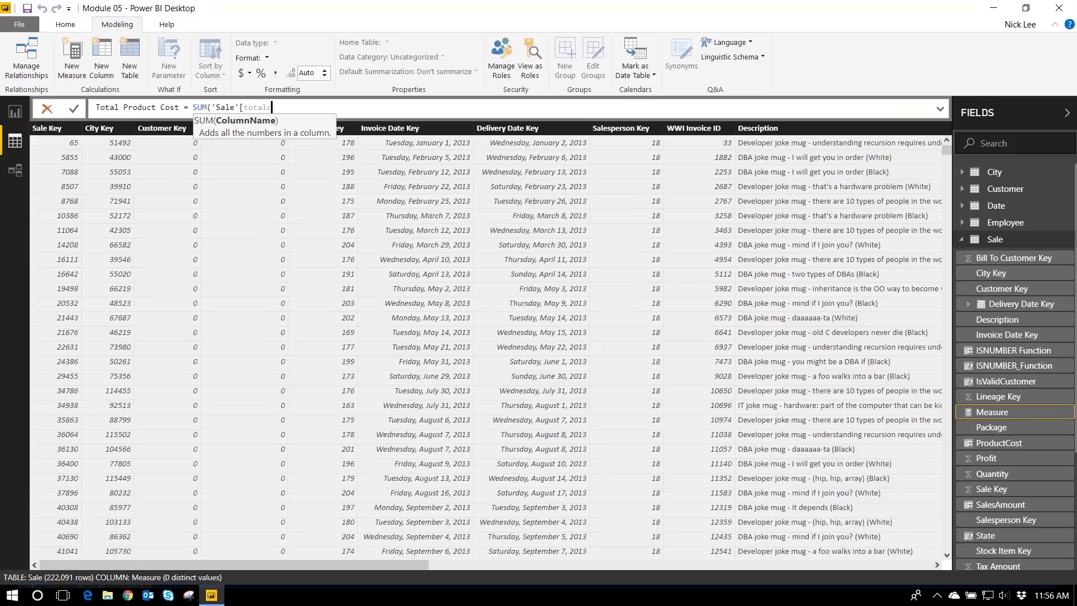
{"action": "key", "text": "Tab"}
{"action": "type", "text": ")"}
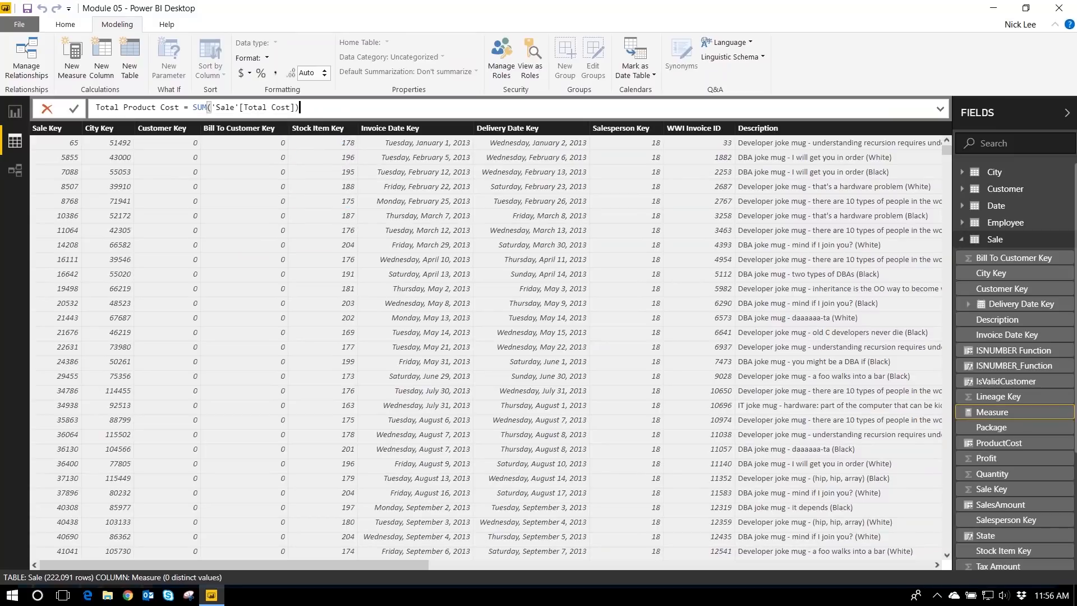
{"action": "key", "text": "Return"}
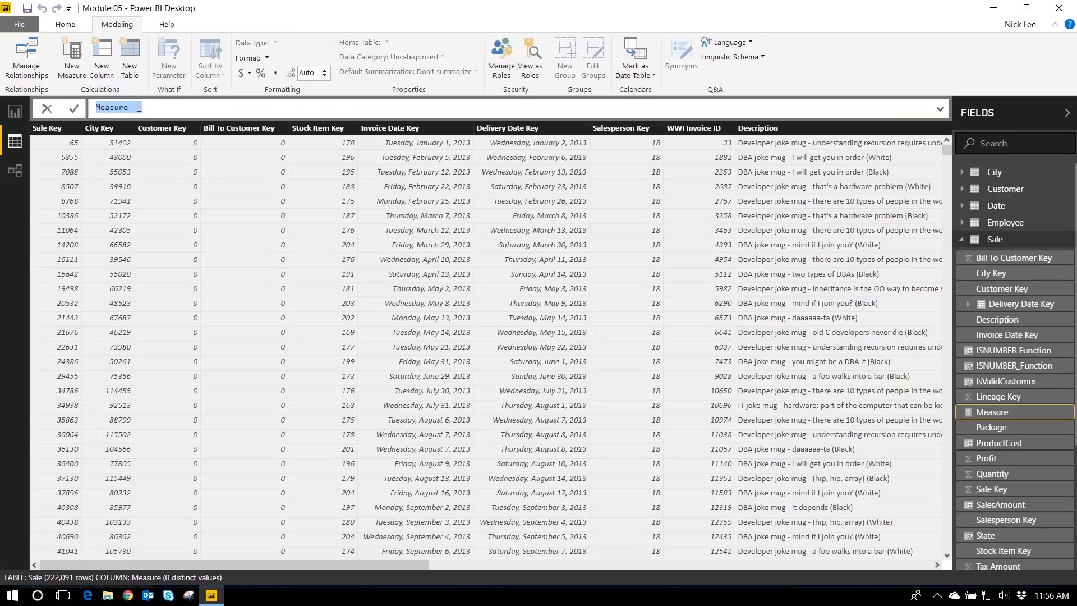
Define a new measure named Total profit in the Sale table as SUM('Sale'[Profit])
{"action": "triple_click", "coordinate": [134, 108]}
{"action": "type", "text": "Total profit = SUM('"}
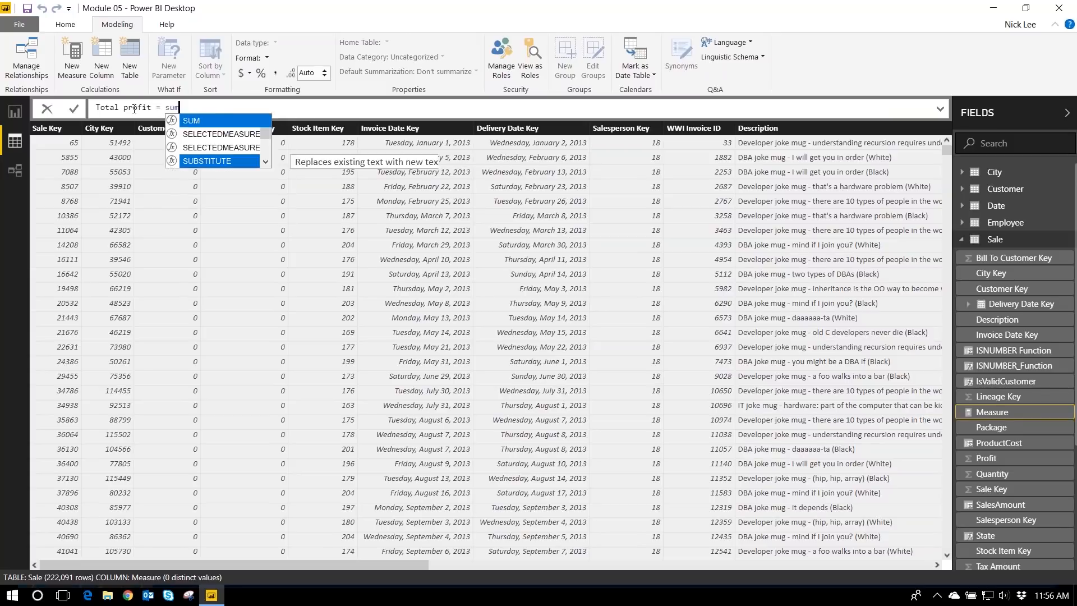
{"action": "type", "text": "Sale'"}
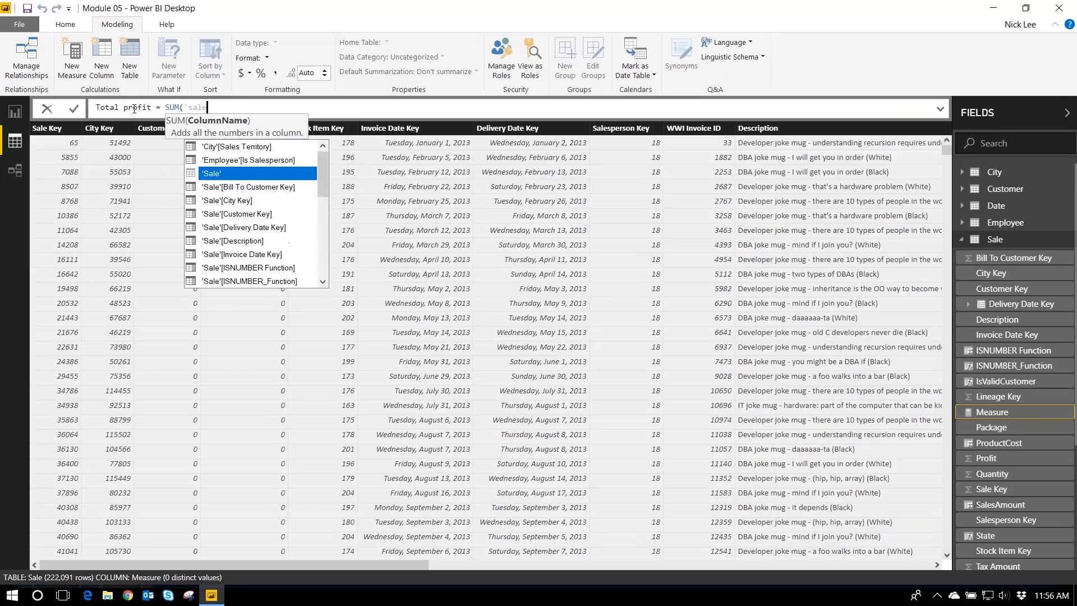
{"action": "type", "text": "[Profi"}
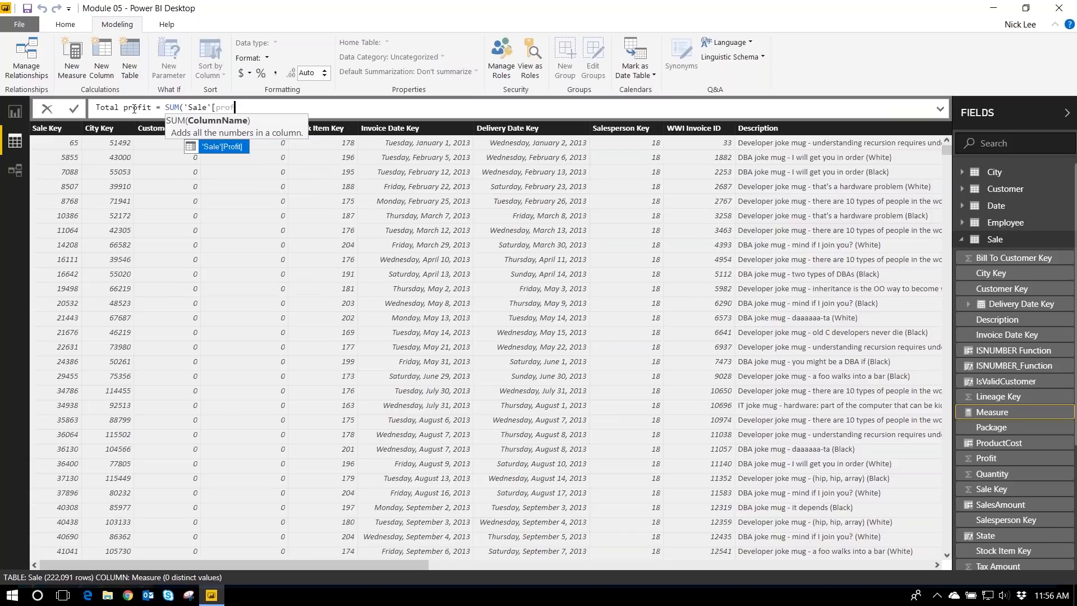
{"action": "key", "text": "Tab"}
{"action": "type", "text": ")"}
{"action": "key", "text": "Return"}
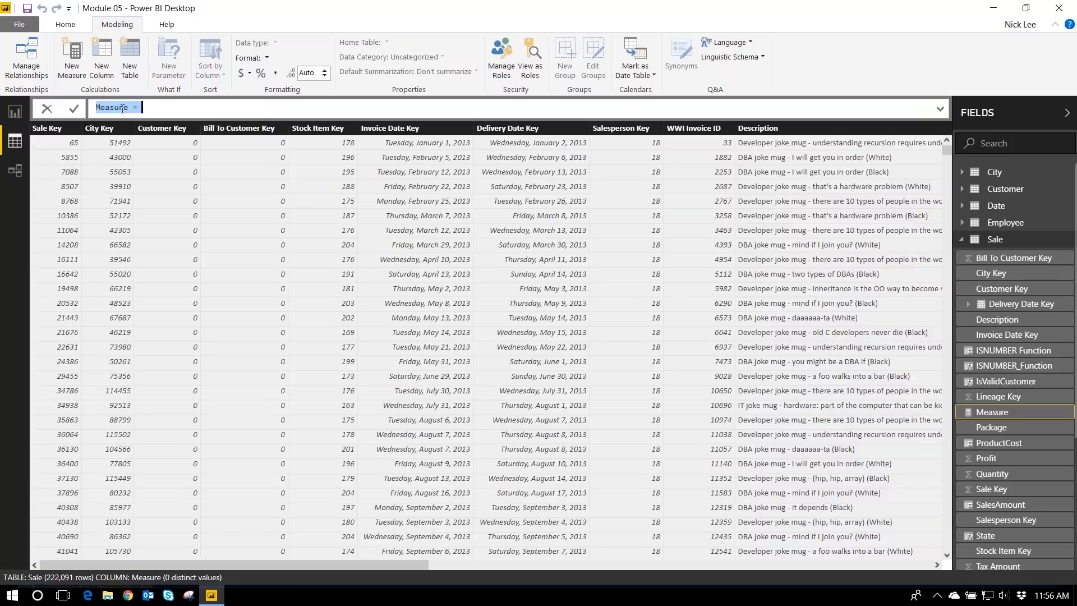
Name the new measure Profit Margin and begin its DIVIDE formula with [Total profit] as the numerator
{"action": "type", "text": "Profit Margin "}
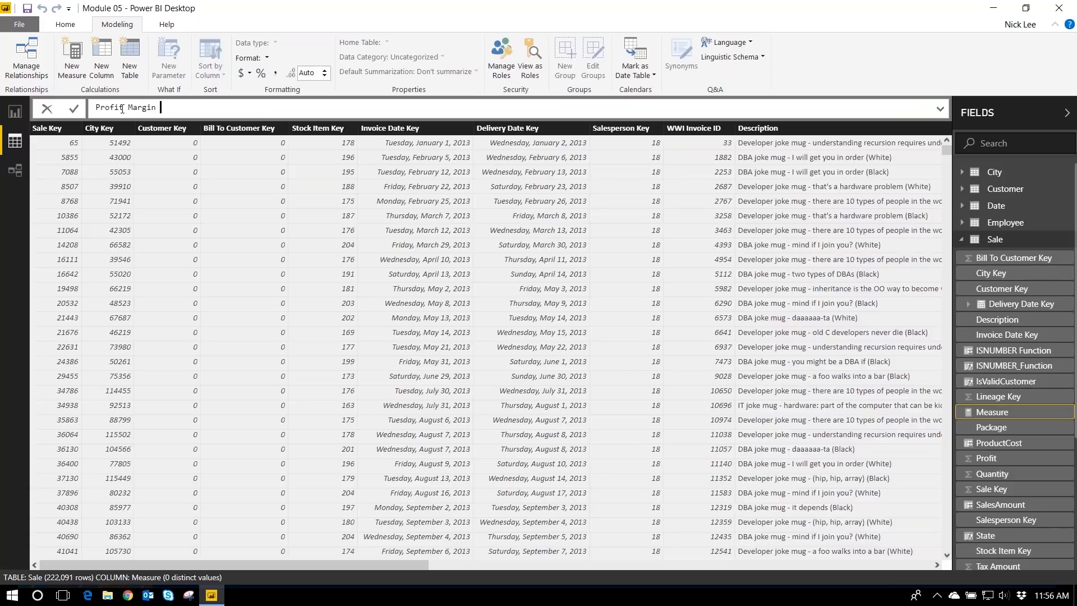
{"action": "type", "text": "= div"}
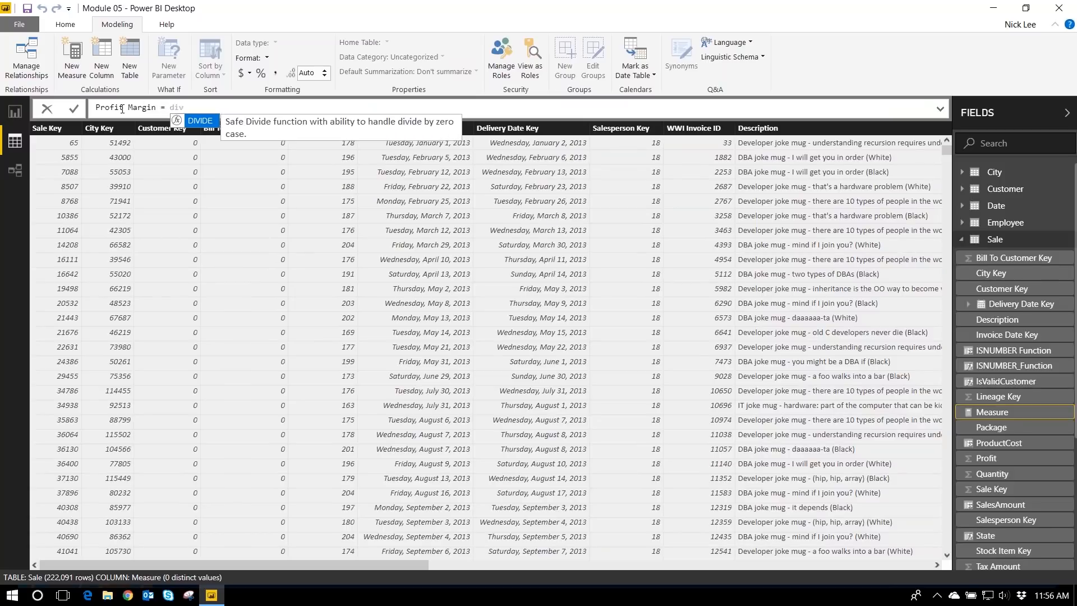
{"action": "key", "text": "Tab"}
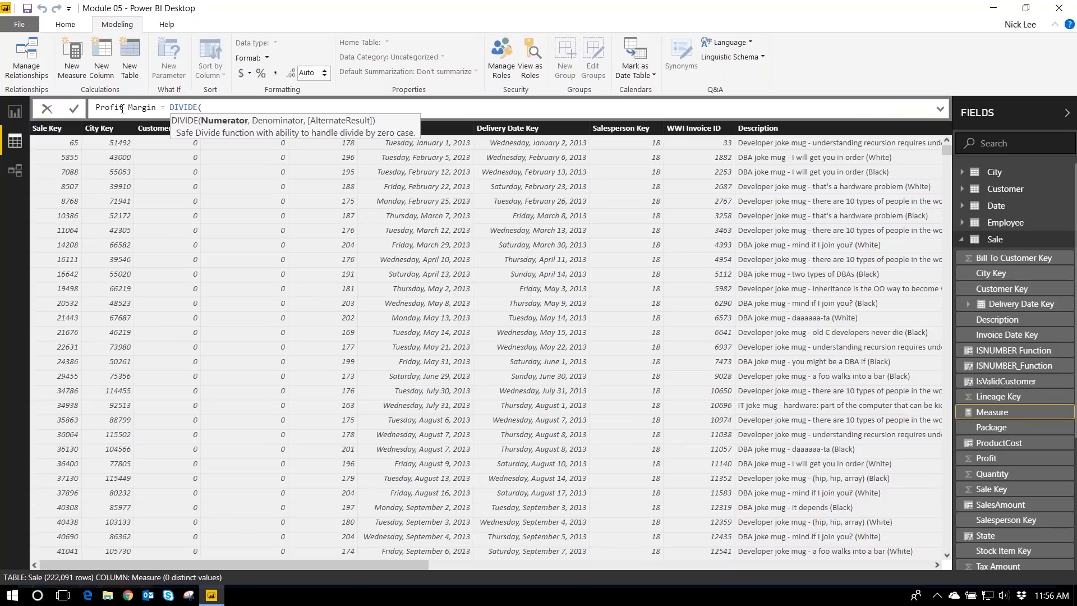
{"action": "type", "text": "["}
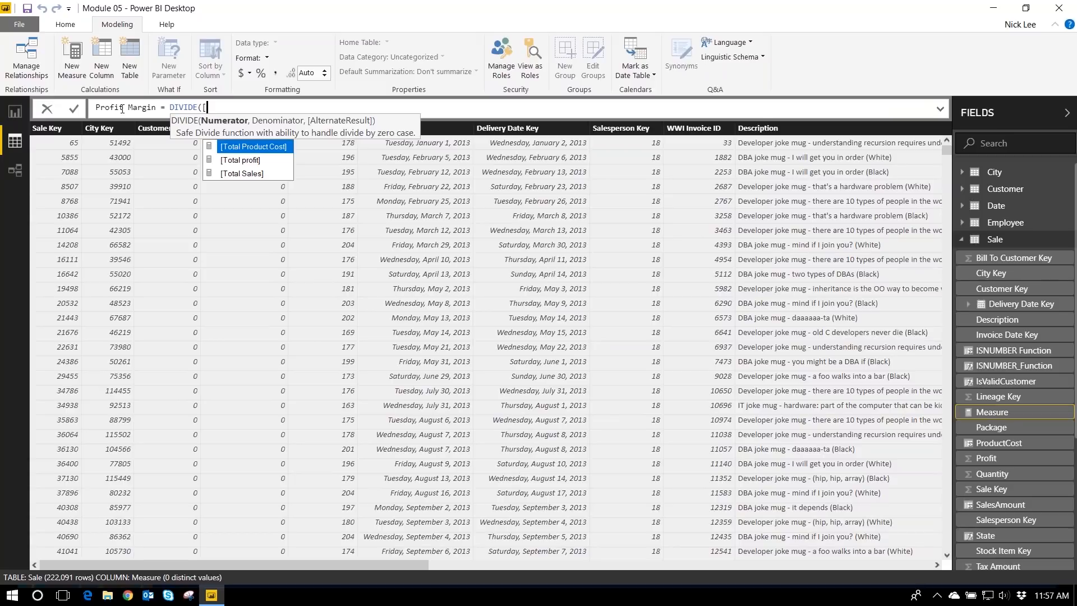
{"action": "key", "text": "Down"}
{"action": "key", "text": "Tab"}
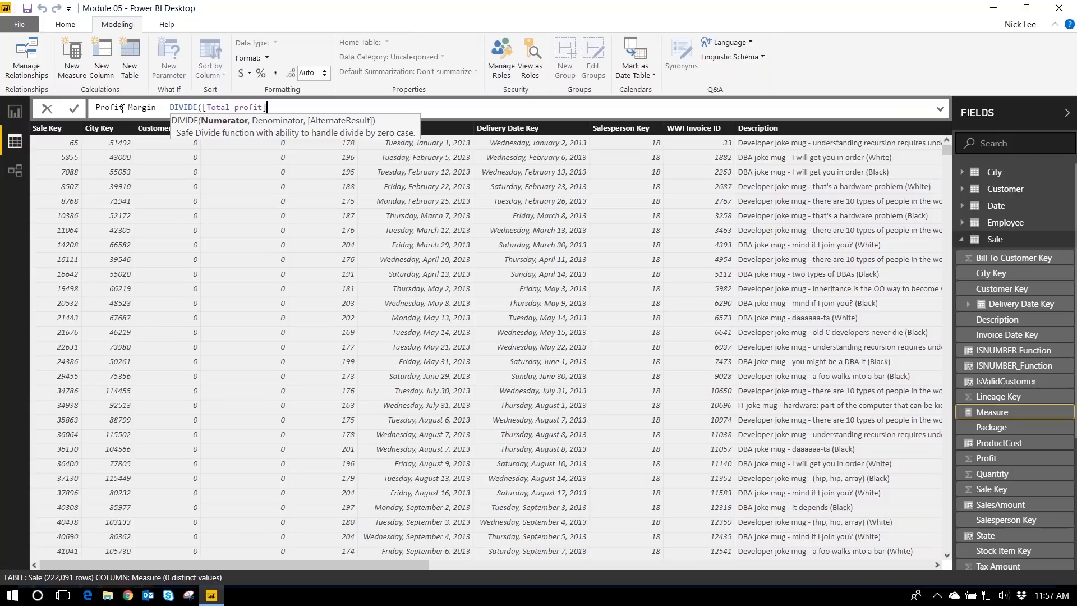
Use [Total Sales] as the DIVIDE denominator, close the parenthesis and commit the Profit Margin measure
{"action": "type", "text": ","}
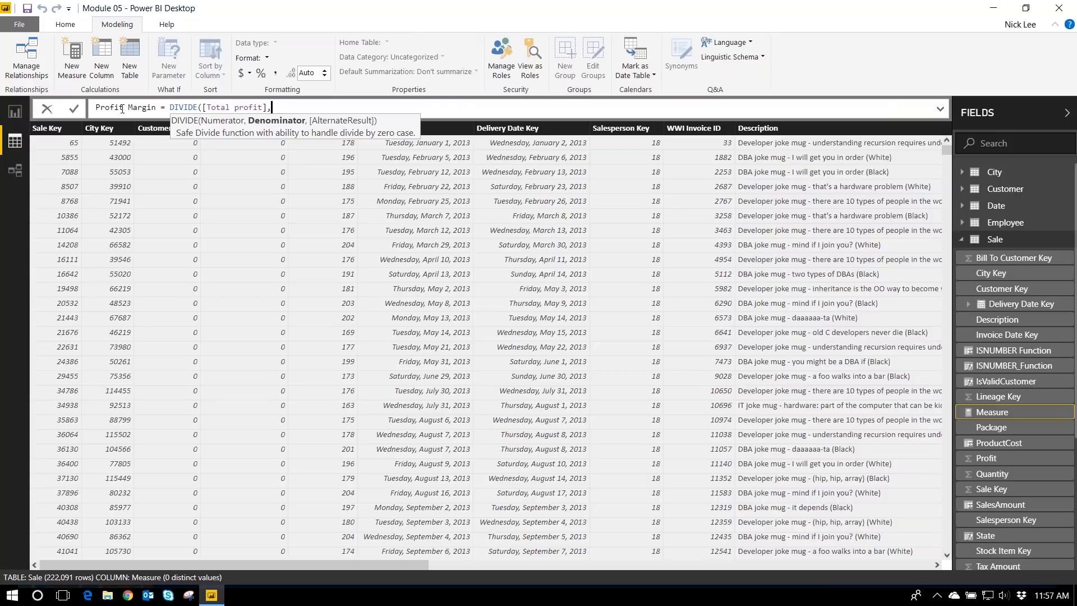
{"action": "type", "text": "[To"}
{"action": "key", "text": "Down"}
{"action": "key", "text": "Down"}
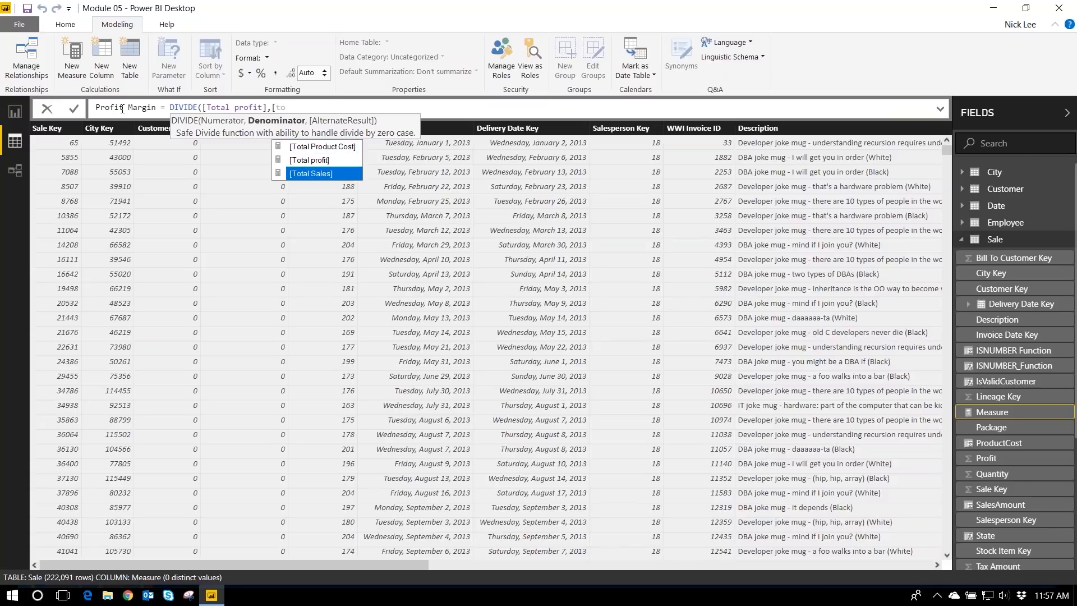
{"action": "key", "text": "Tab"}
{"action": "type", "text": ")"}
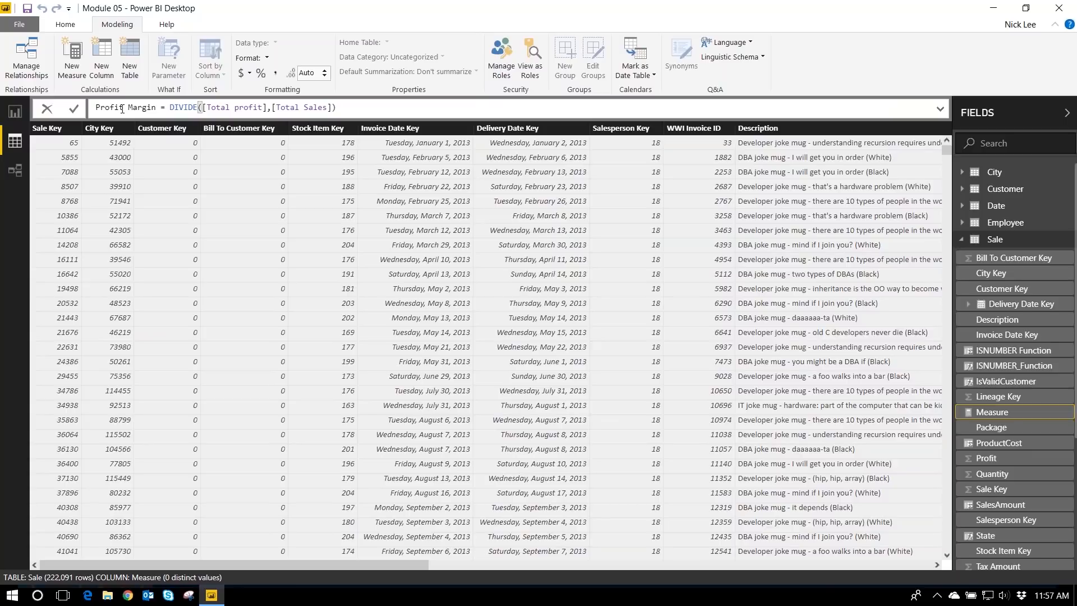
{"action": "key", "text": "Return"}
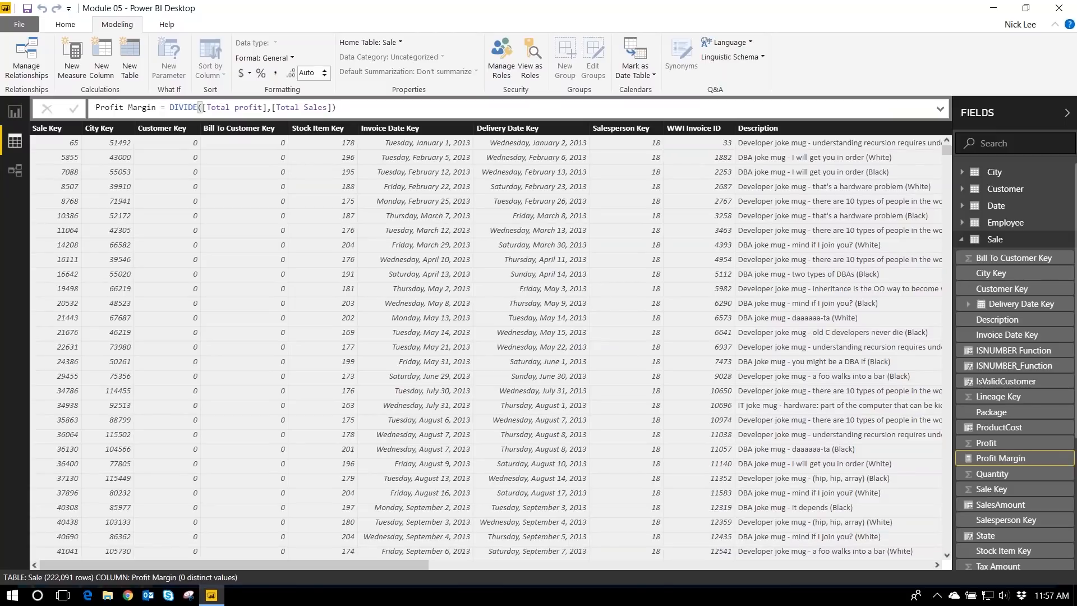
Add a new measure Average Sales to the Sale table with the formula AVERAGE('Sale'[SalesAmount])
{"action": "left_click", "coordinate": [62, 72]}
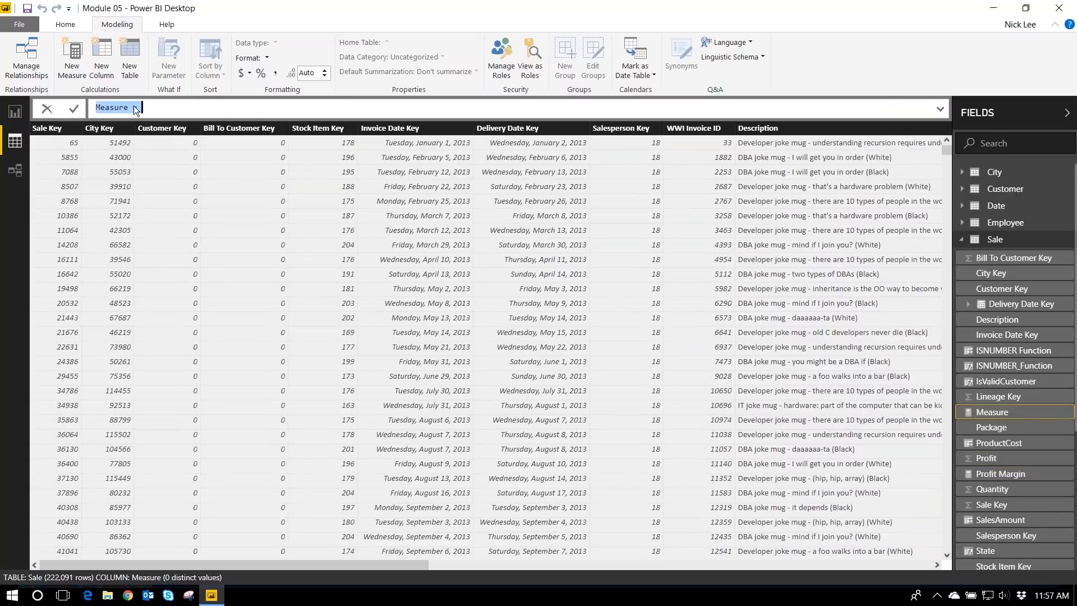
{"action": "type", "text": "Average A"}
{"action": "type", "text": "ales ="}
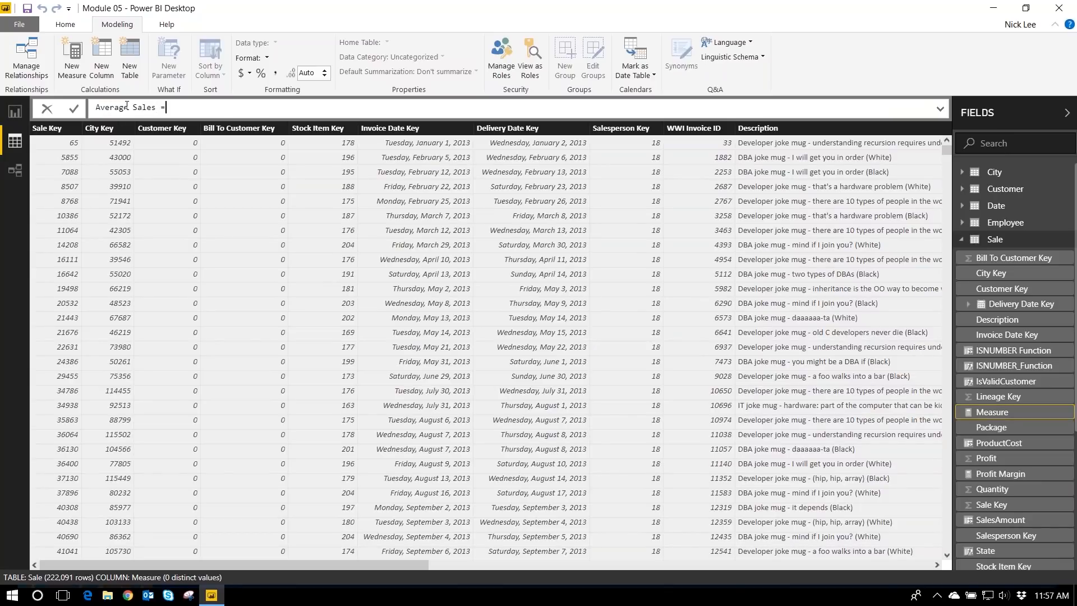
{"action": "type", "text": " av"}
{"action": "key", "text": "Tab"}
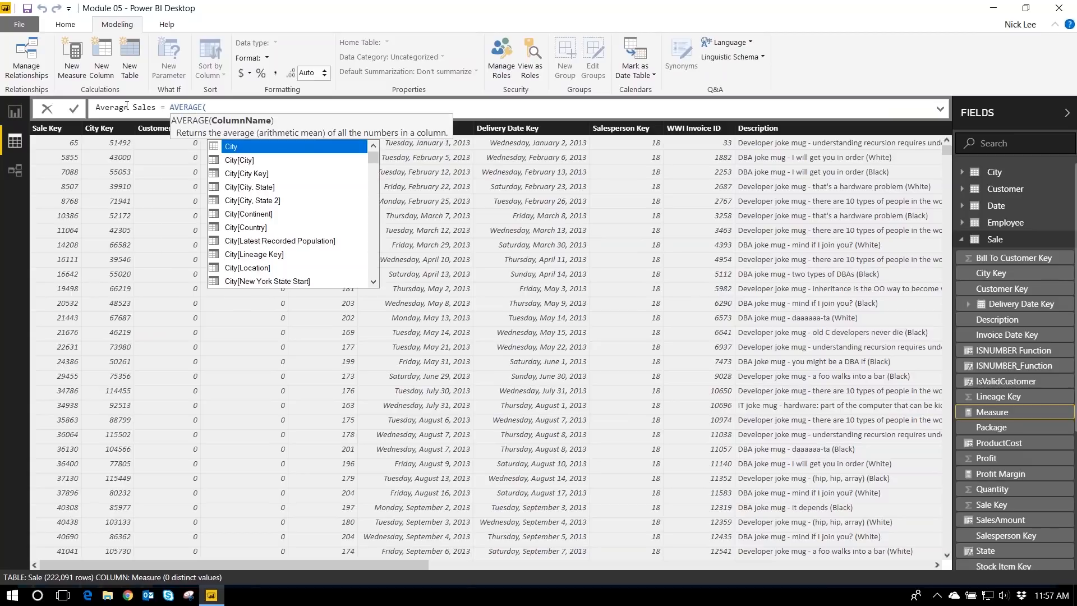
{"action": "type", "text": "'Sale'[sal"}
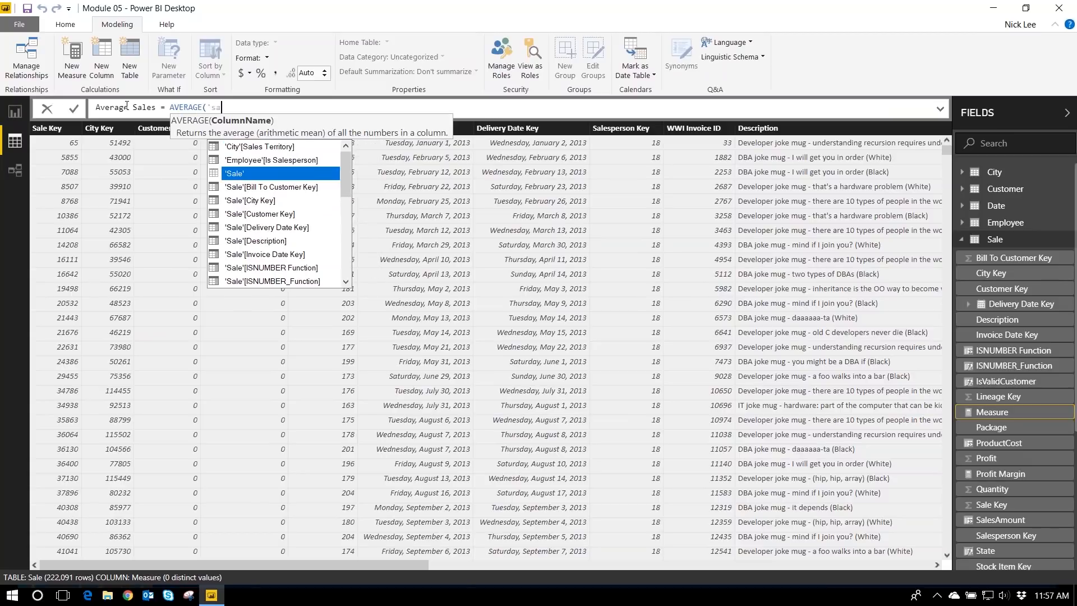
{"action": "key", "text": "Down"}
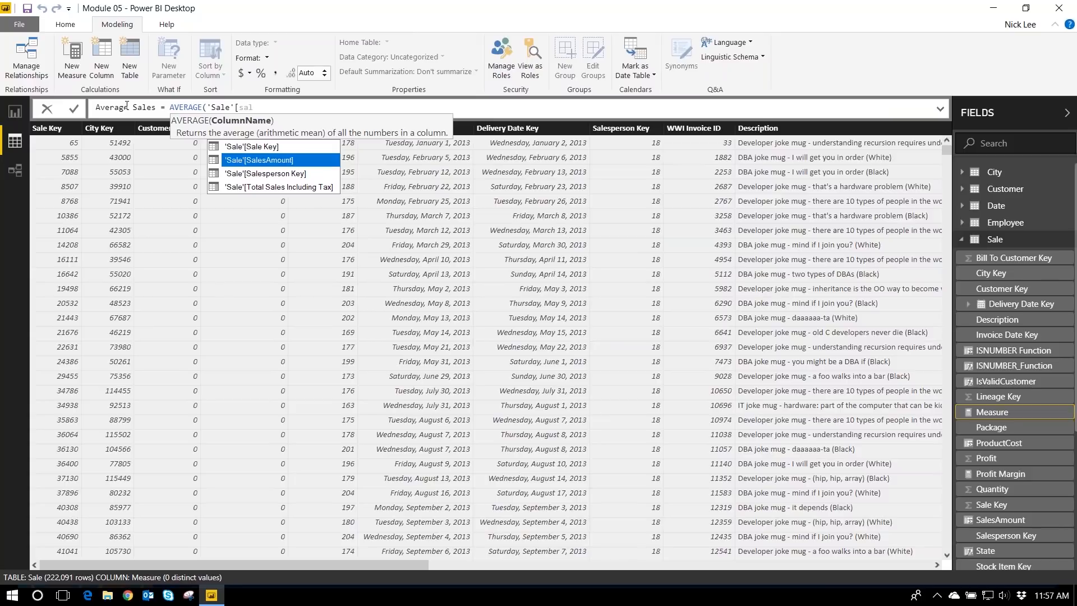
{"action": "key", "text": "Tab"}
{"action": "type", "text": ")"}
{"action": "key", "text": "Return"}
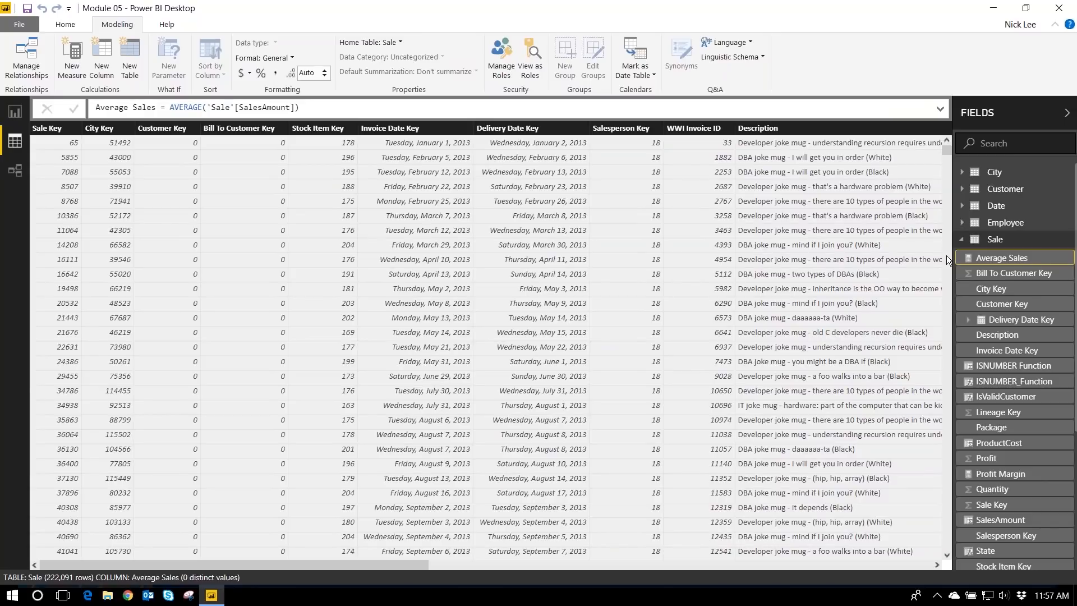
Insert a table visual on the empty report page and add Calendar Year from the Date table to it
{"action": "scroll", "coordinate": [1016, 393], "scroll_direction": "down", "scroll_amount": 4}
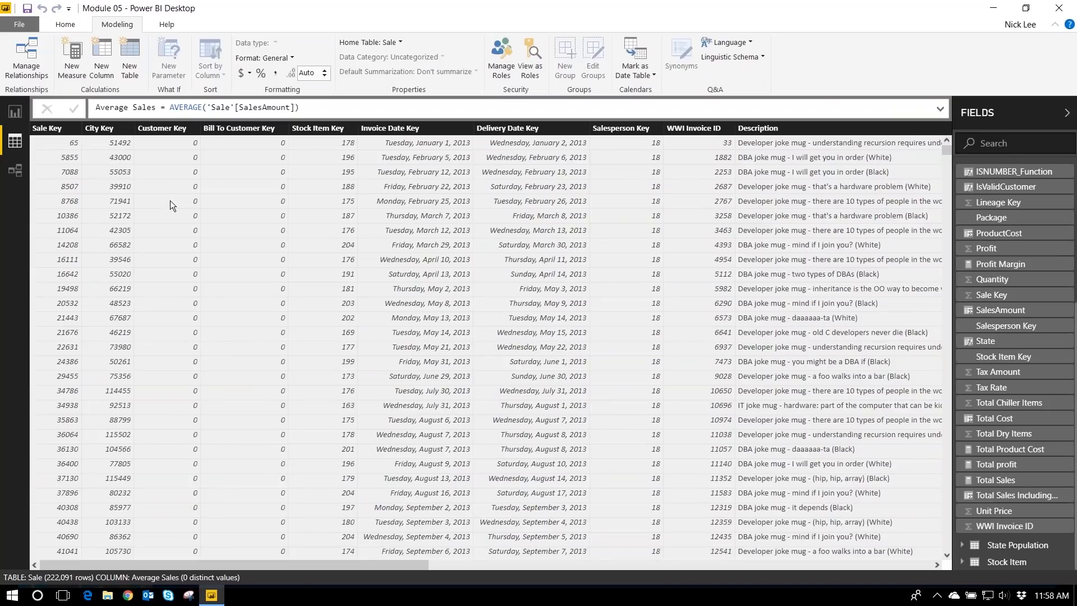
{"action": "left_click", "coordinate": [14, 112]}
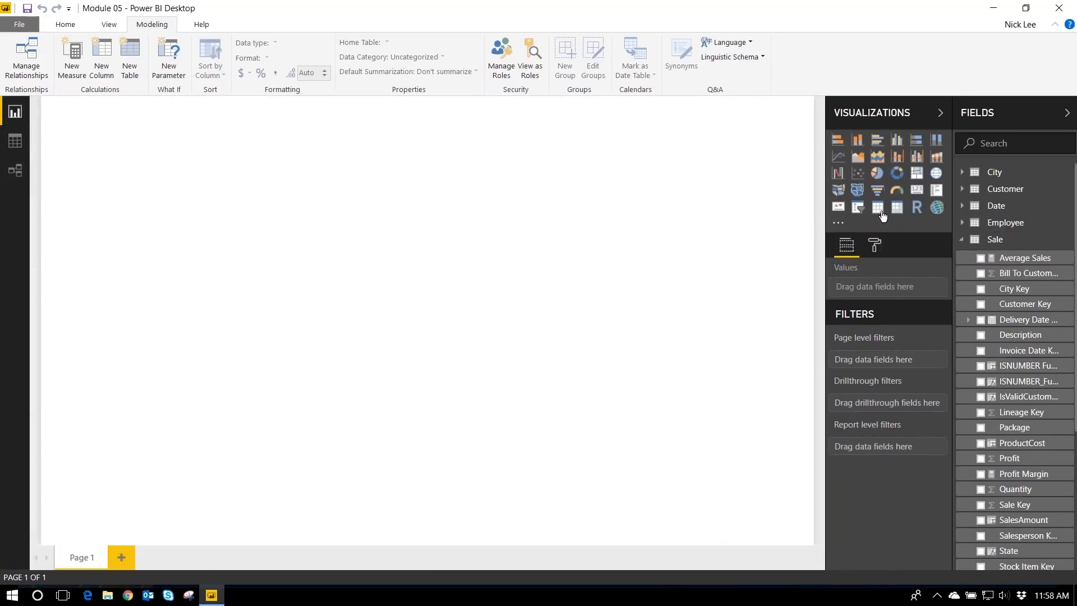
{"action": "left_click", "coordinate": [879, 211]}
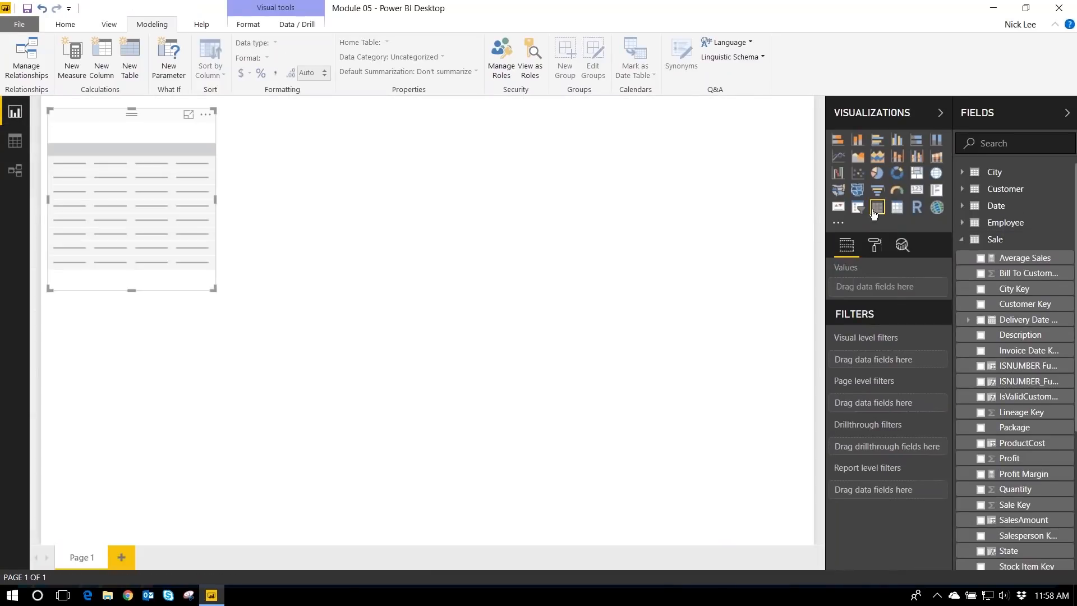
{"action": "left_click", "coordinate": [962, 206]}
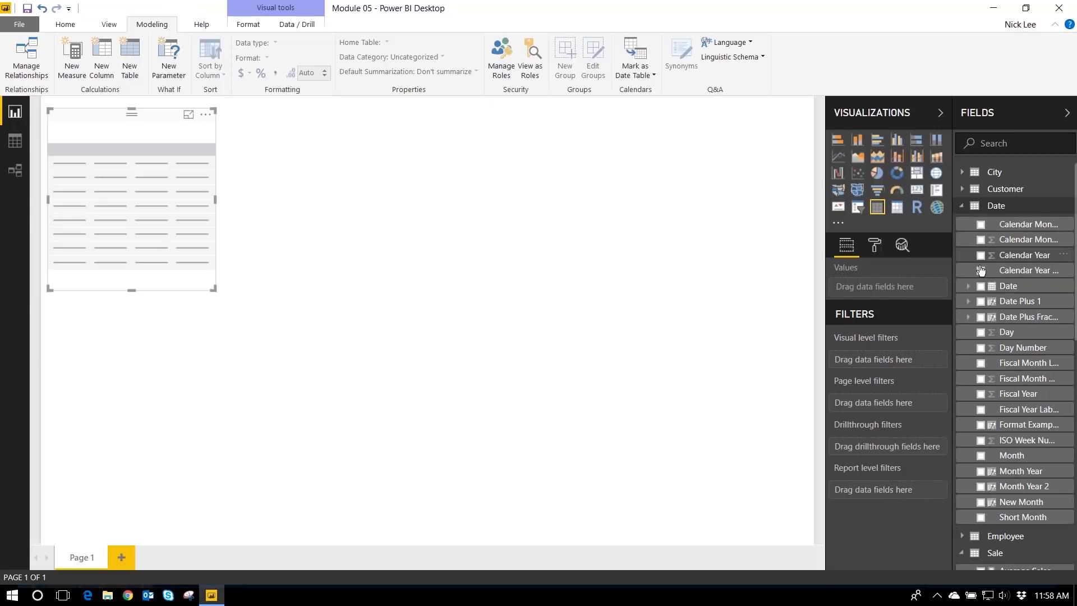
{"action": "left_click", "coordinate": [981, 256]}
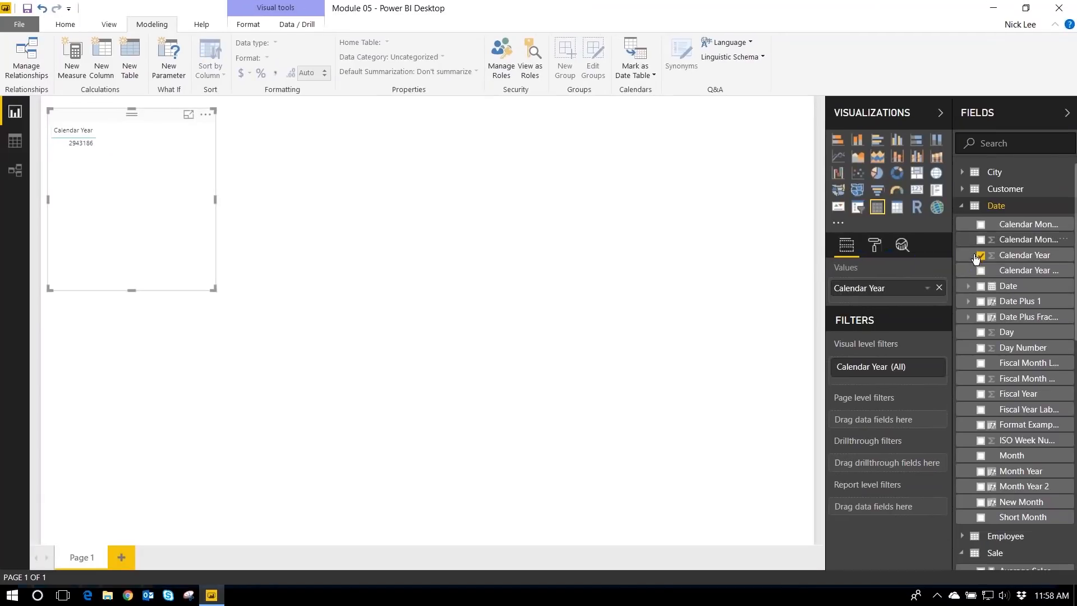
Set the default summarization of the Date table's Calendar Year field to Don't summarize
{"action": "left_click", "coordinate": [1021, 258]}
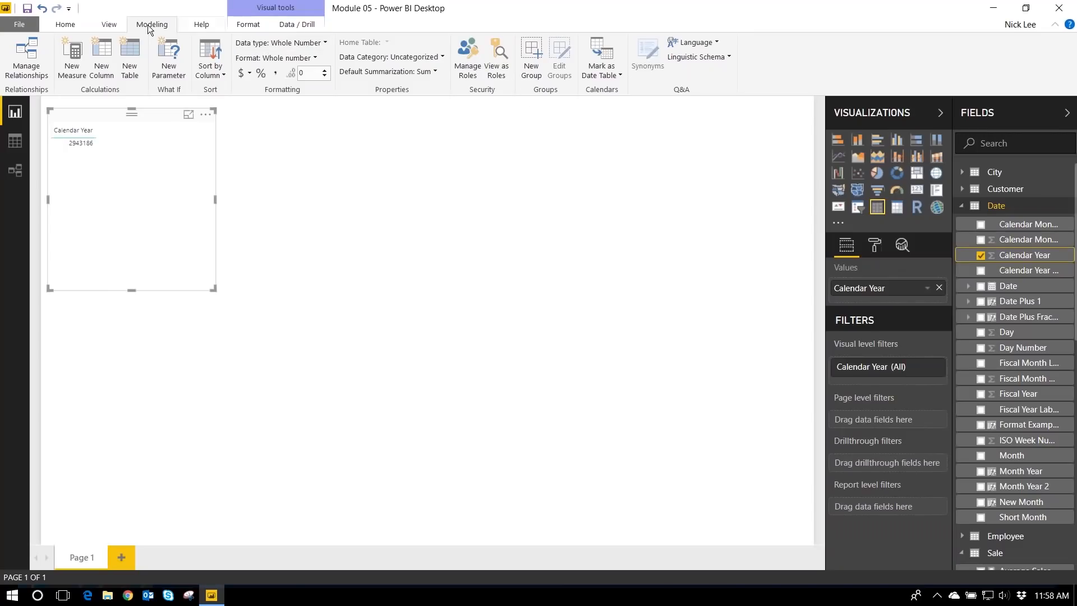
{"action": "left_click", "coordinate": [399, 70]}
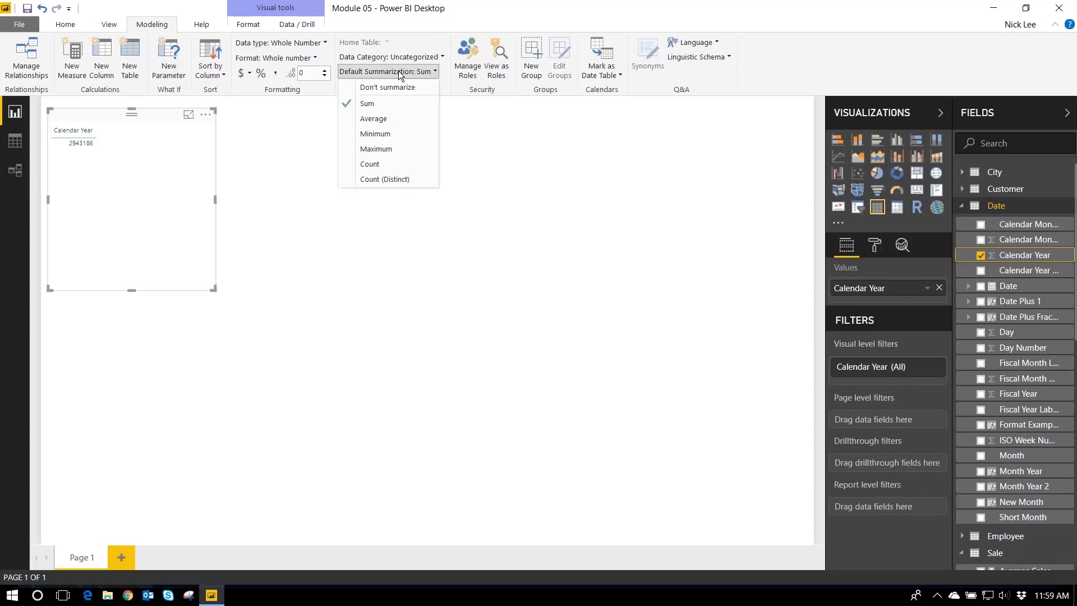
{"action": "left_click", "coordinate": [379, 98]}
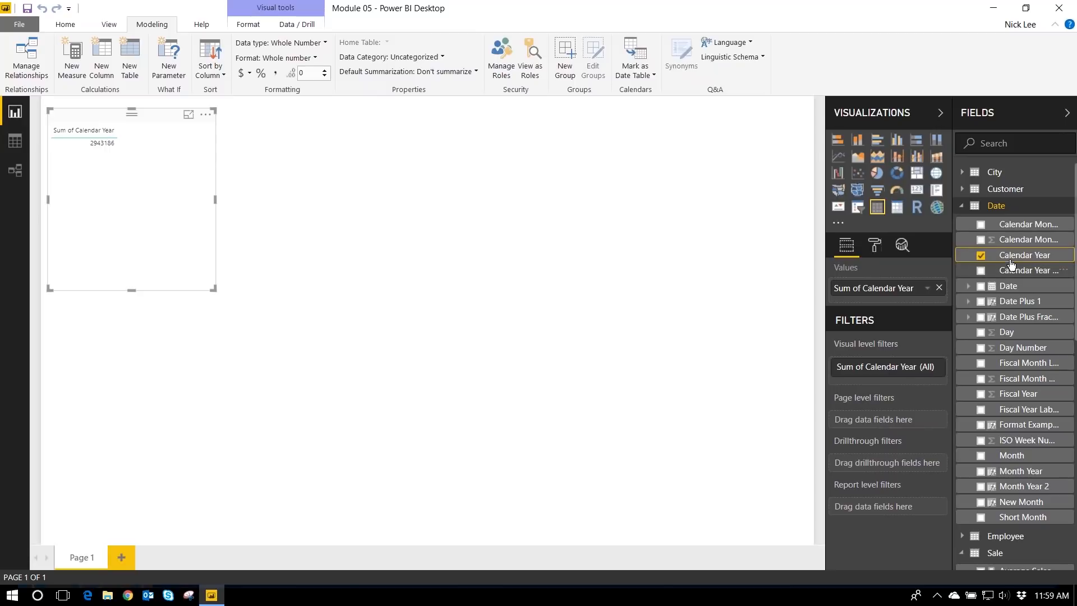
Delete the existing table visual and insert a new table showing Calendar Year from the Date table
{"action": "left_click", "coordinate": [205, 115]}
{"action": "left_click", "coordinate": [238, 168]}
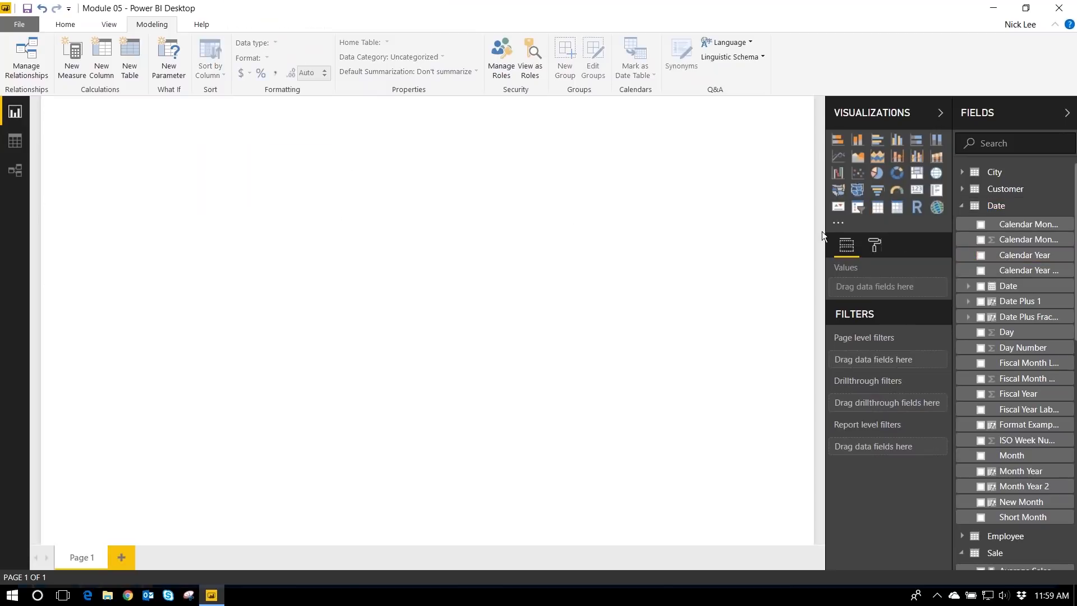
{"action": "left_click", "coordinate": [878, 207]}
{"action": "left_click", "coordinate": [981, 255]}
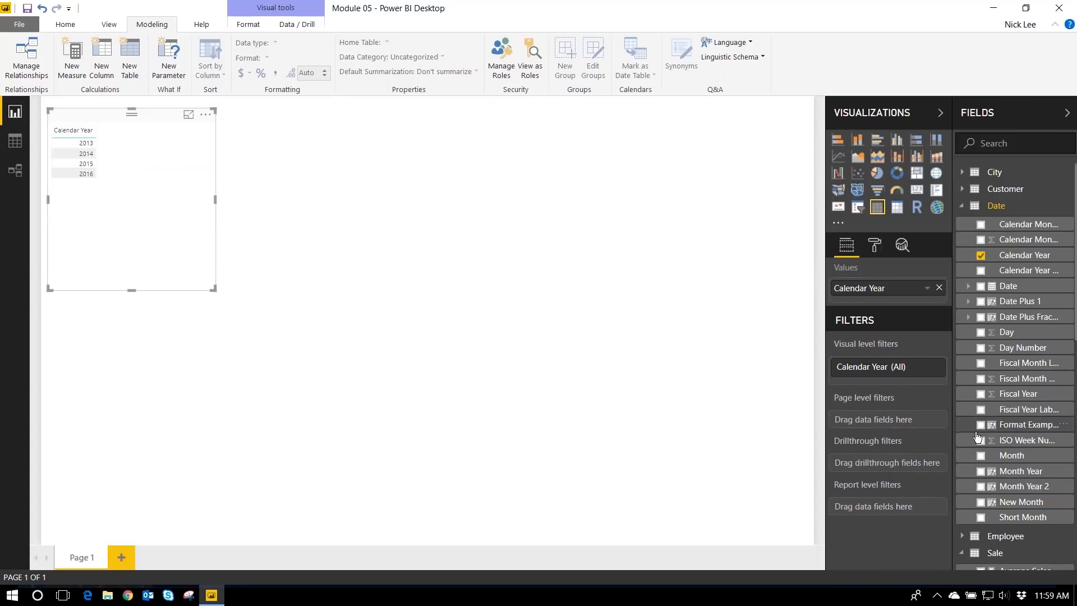
Add Month from the Date table and the Average Sales measure from the Sale table to the table visual
{"action": "left_click", "coordinate": [981, 456]}
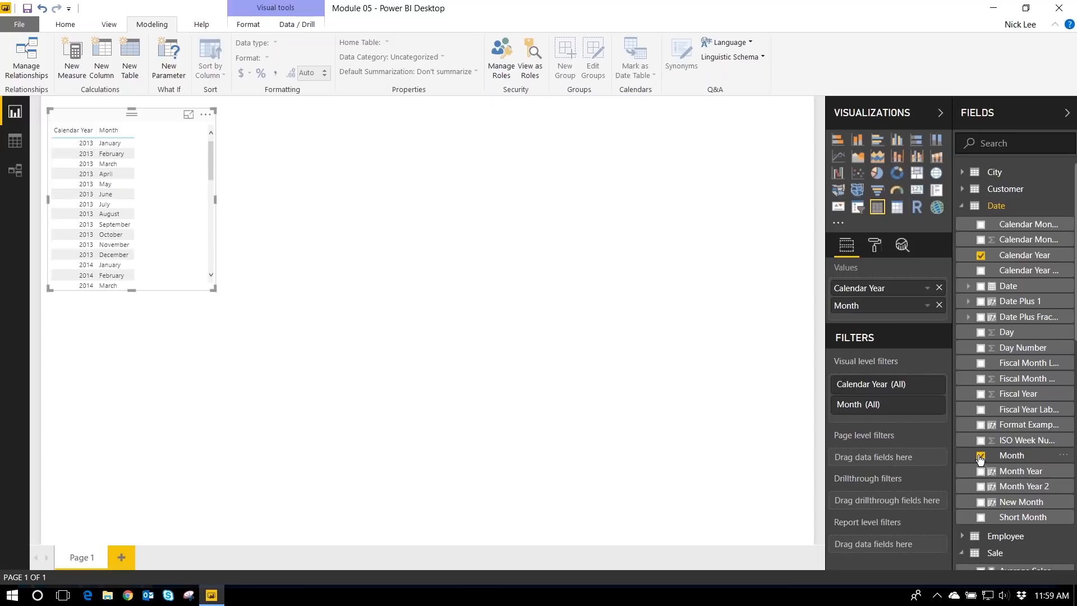
{"action": "left_click", "coordinate": [962, 207]}
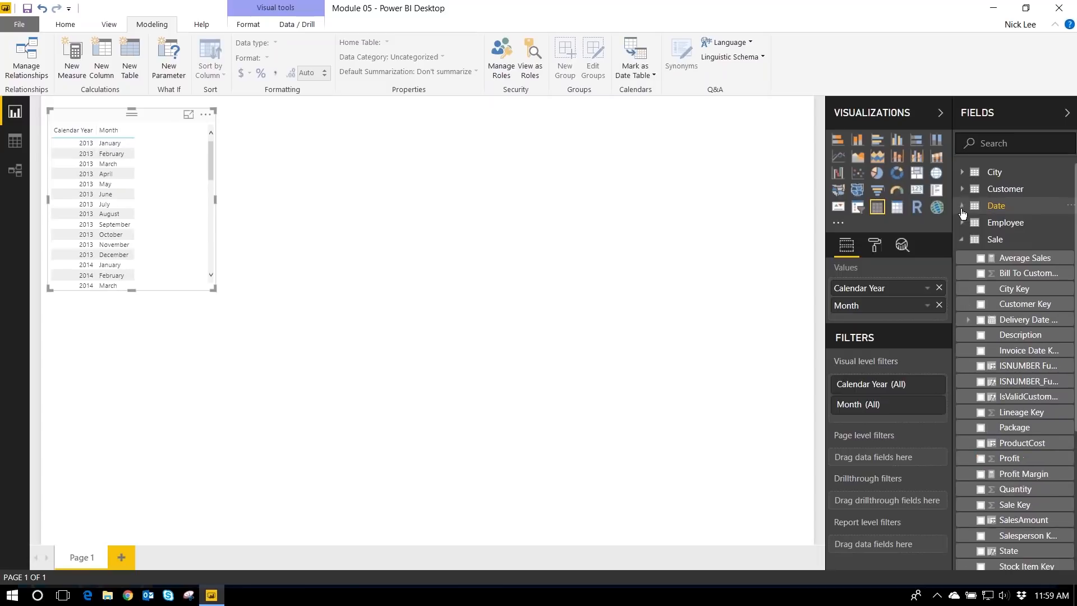
{"action": "left_click", "coordinate": [981, 258]}
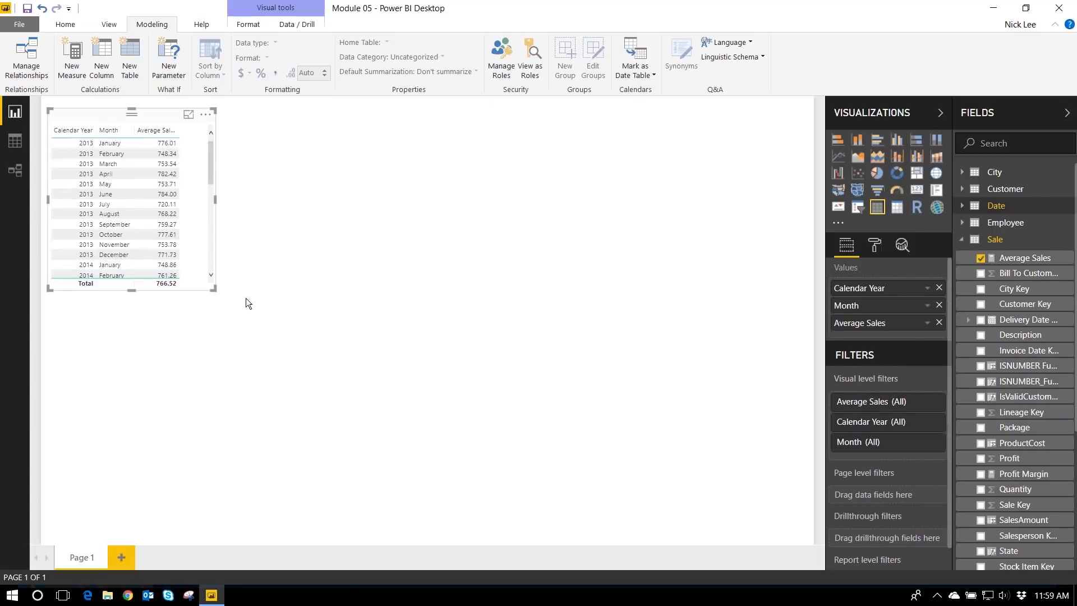
Set the table visual's grid text size to 12 and enlarge the visual in both directions
{"action": "left_click", "coordinate": [874, 245]}
{"action": "left_click", "coordinate": [852, 347]}
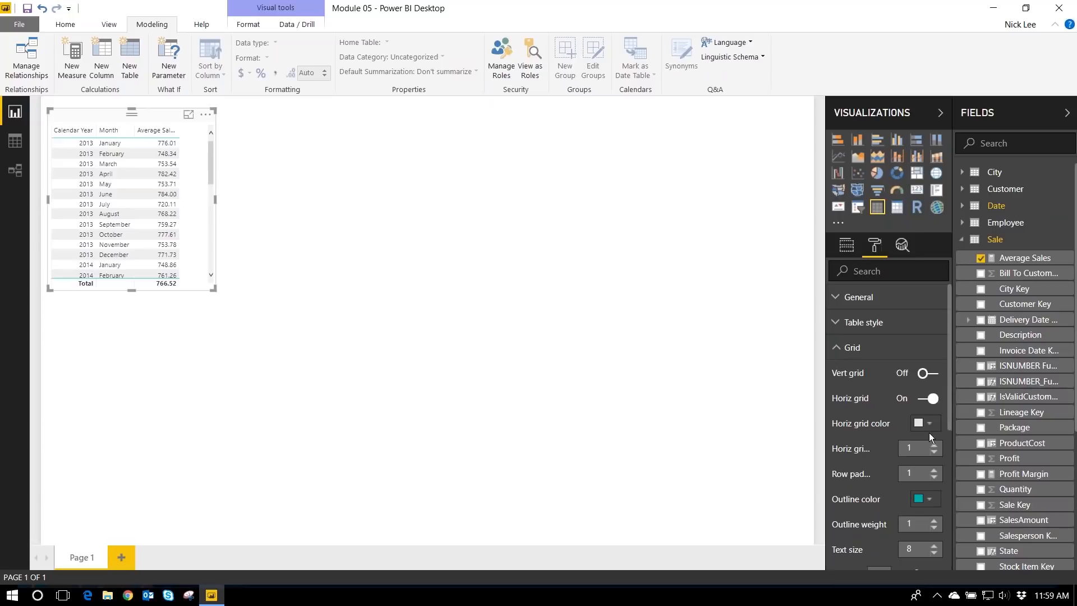
{"action": "left_click", "coordinate": [935, 545]}
{"action": "left_click", "coordinate": [935, 545]}
{"action": "left_click", "coordinate": [935, 545]}
{"action": "left_click", "coordinate": [934, 544]}
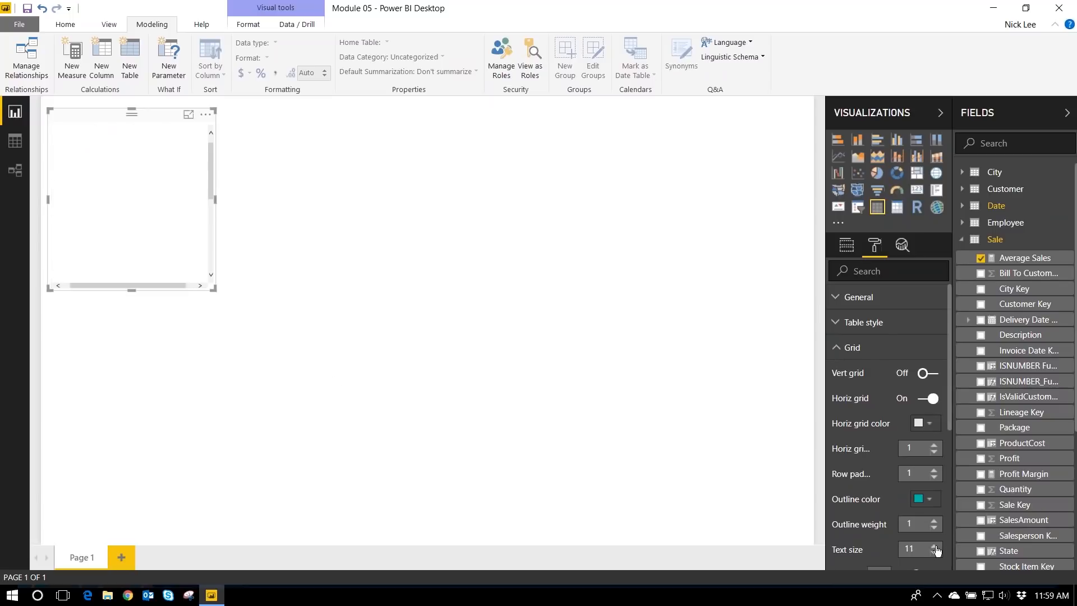
{"action": "left_click_drag", "start_coordinate": [213, 288], "coordinate": [390, 467]}
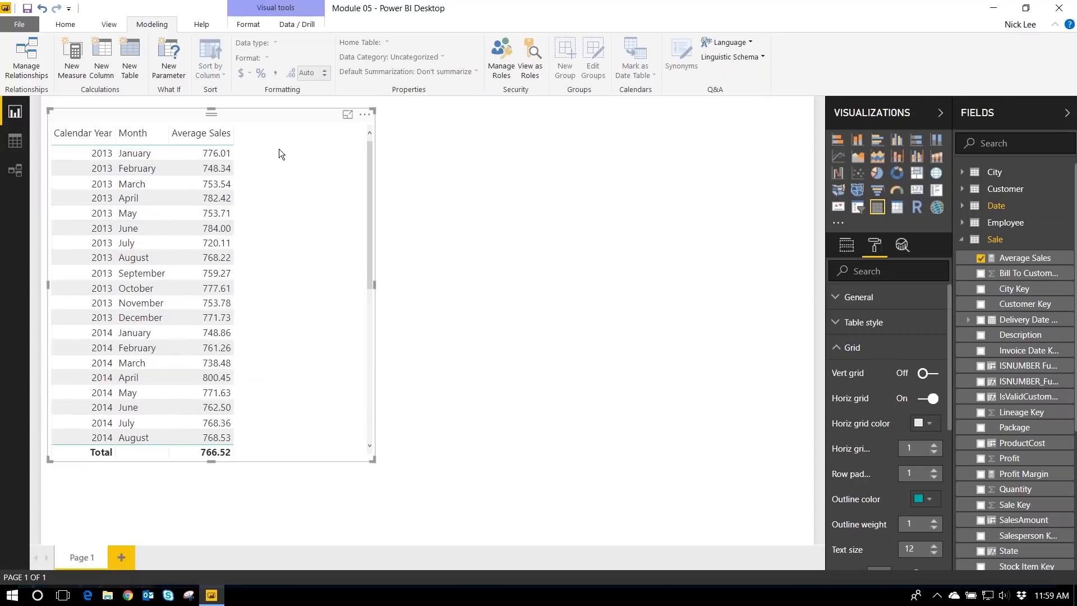
Review the monthly Average Sales rows, and remove Calendar Year and Month from the table visual
{"action": "scroll", "coordinate": [271, 164], "scroll_direction": "down", "scroll_amount": 7}
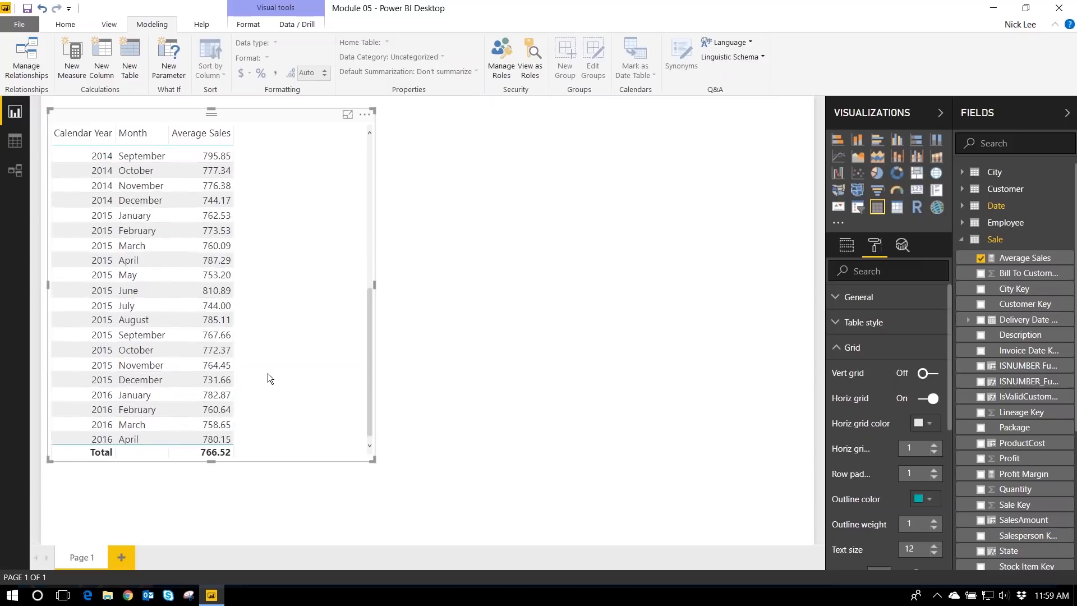
{"action": "scroll", "coordinate": [267, 373], "scroll_direction": "up", "scroll_amount": 7}
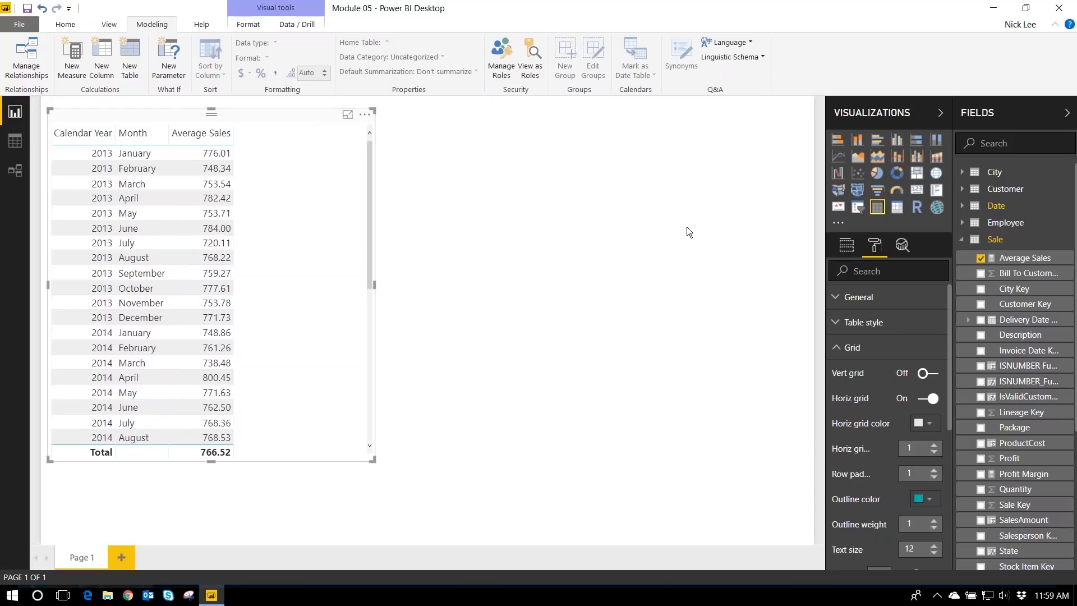
{"action": "left_click", "coordinate": [850, 248]}
{"action": "left_click", "coordinate": [939, 289]}
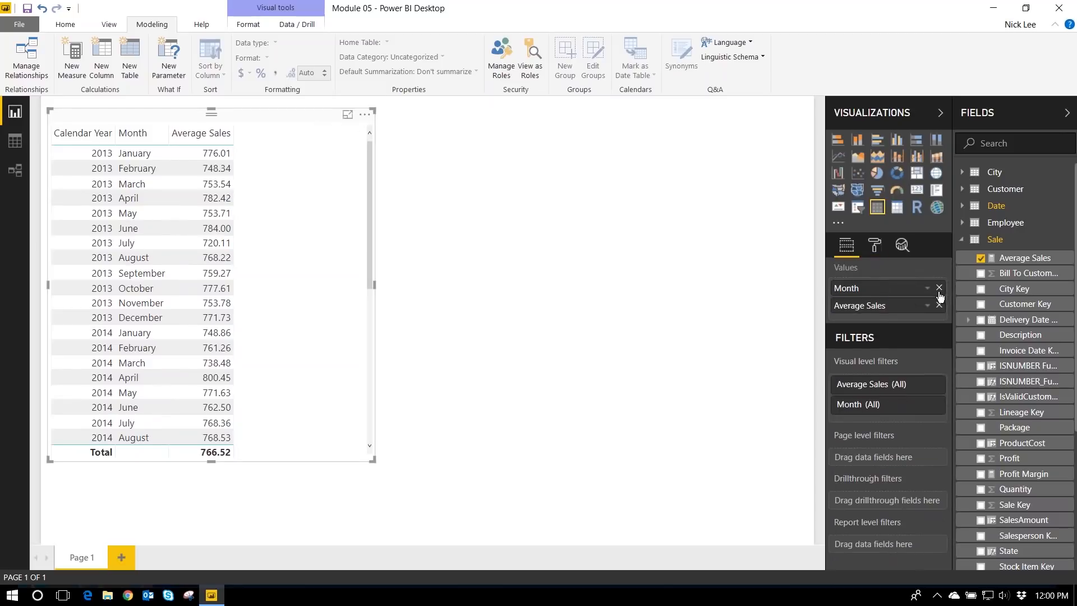
{"action": "left_click", "coordinate": [940, 289]}
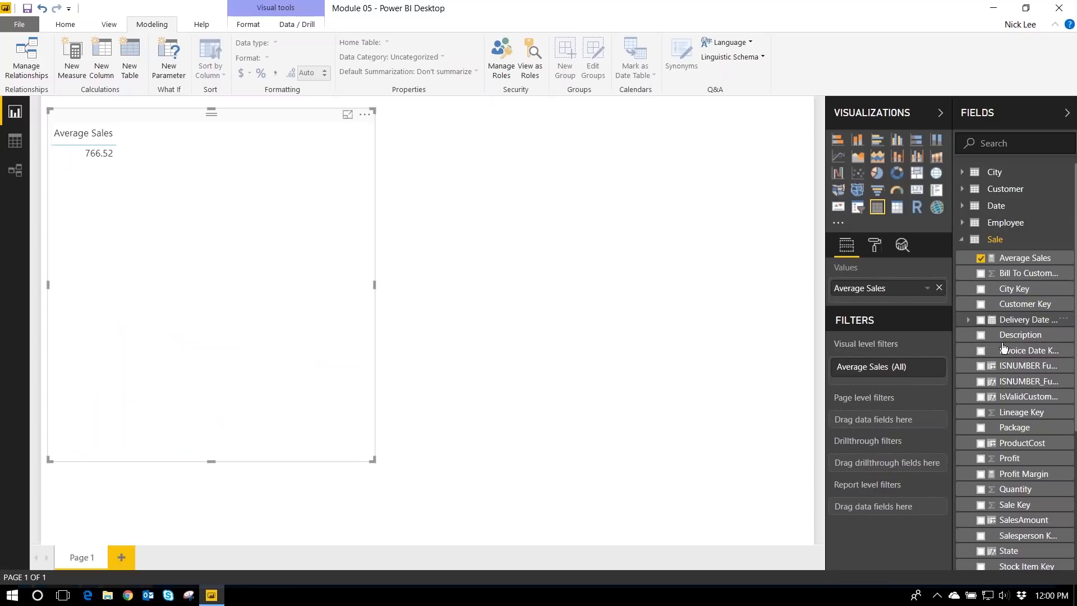
Add the Total Sales, Total Product Cost, Total profit and Profit Margin measures to the table visual and widen it
{"action": "scroll", "coordinate": [1010, 455], "scroll_direction": "down", "scroll_amount": 2}
{"action": "scroll", "coordinate": [1010, 454], "scroll_direction": "down", "scroll_amount": 2}
{"action": "left_click", "coordinate": [980, 479]}
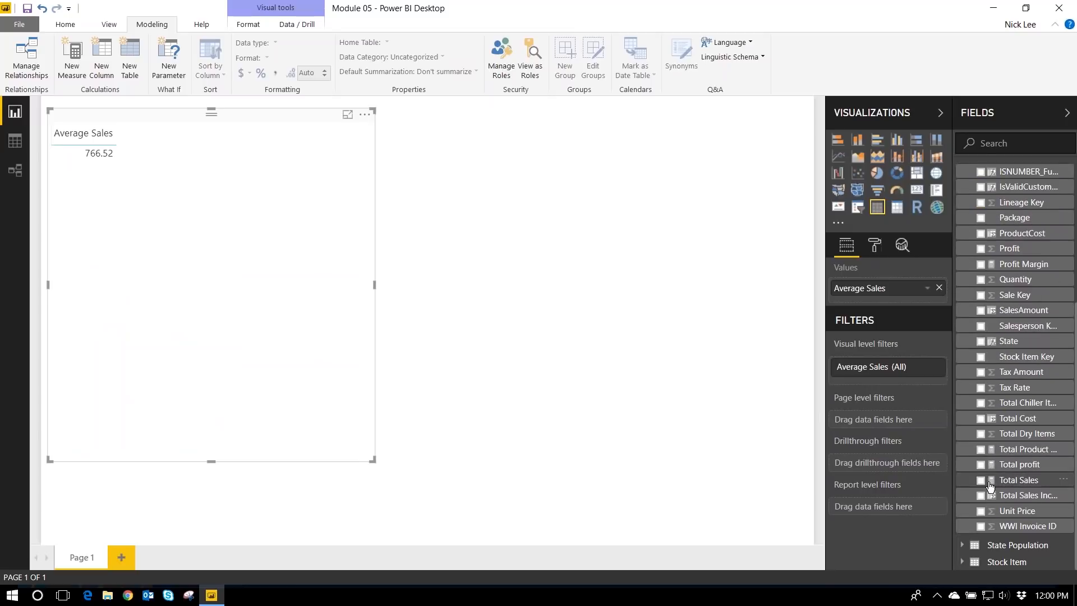
{"action": "left_click", "coordinate": [981, 451]}
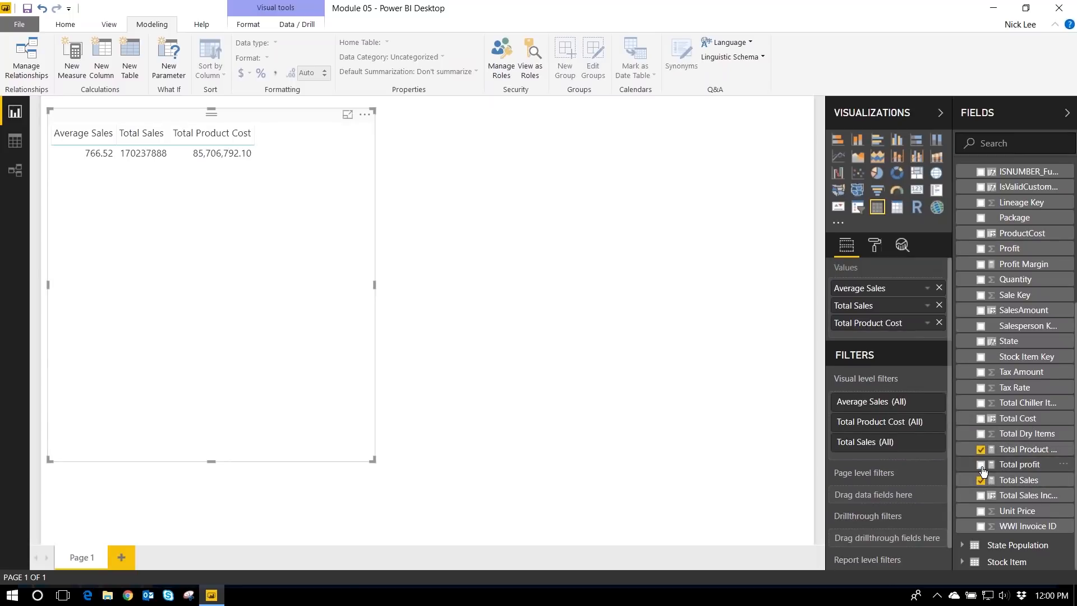
{"action": "left_click", "coordinate": [981, 465]}
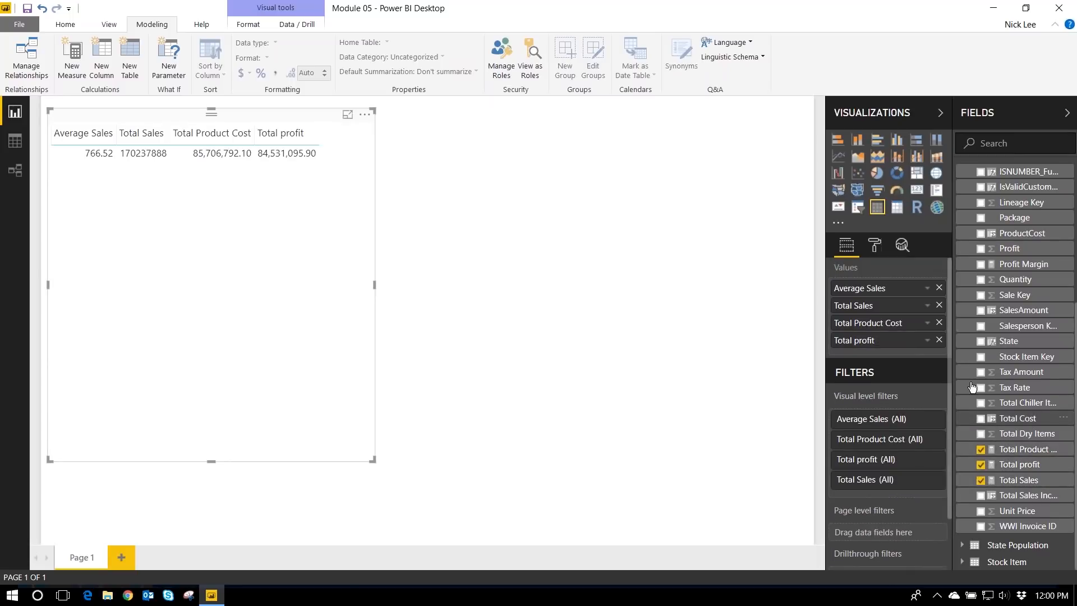
{"action": "left_click", "coordinate": [980, 264]}
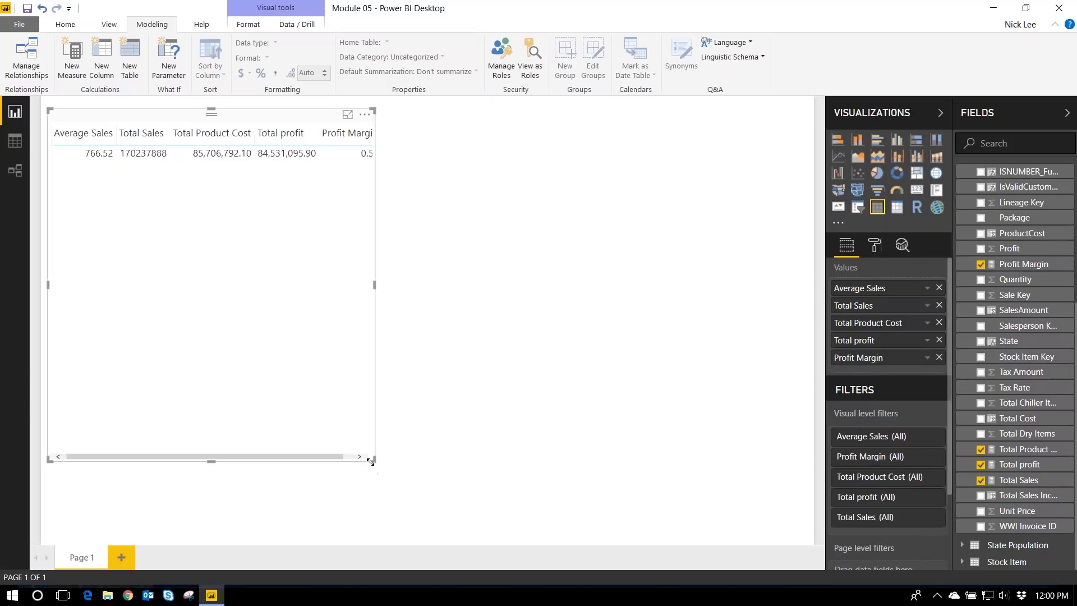
{"action": "left_click_drag", "start_coordinate": [373, 459], "coordinate": [669, 475]}
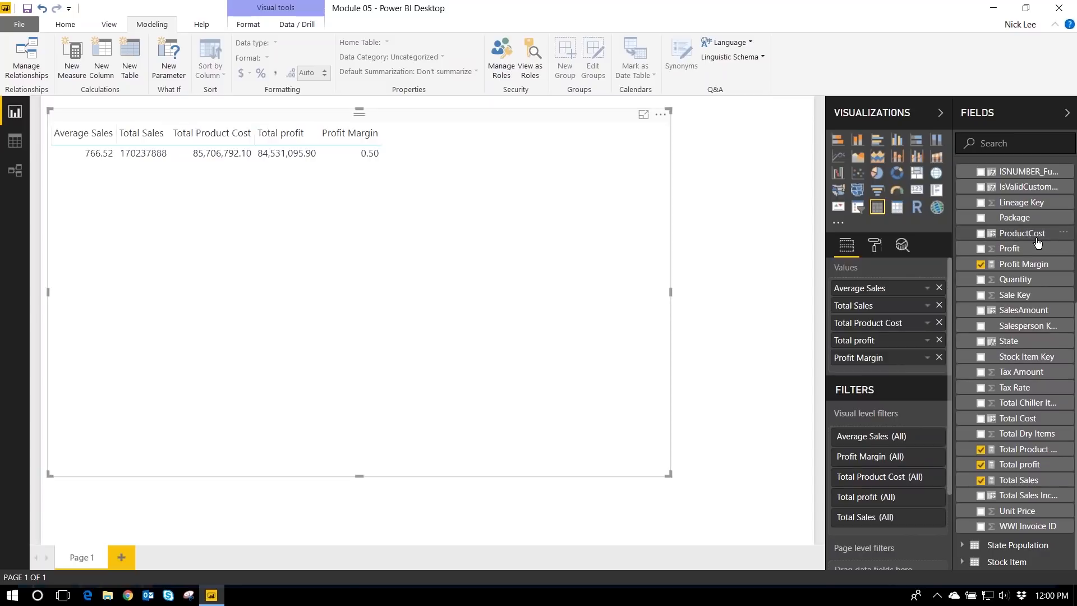
Add Calendar Year and Month from the Date table to the table visual after the measures
{"action": "scroll", "coordinate": [975, 199], "scroll_direction": "up", "scroll_amount": 4}
{"action": "left_click", "coordinate": [970, 191]}
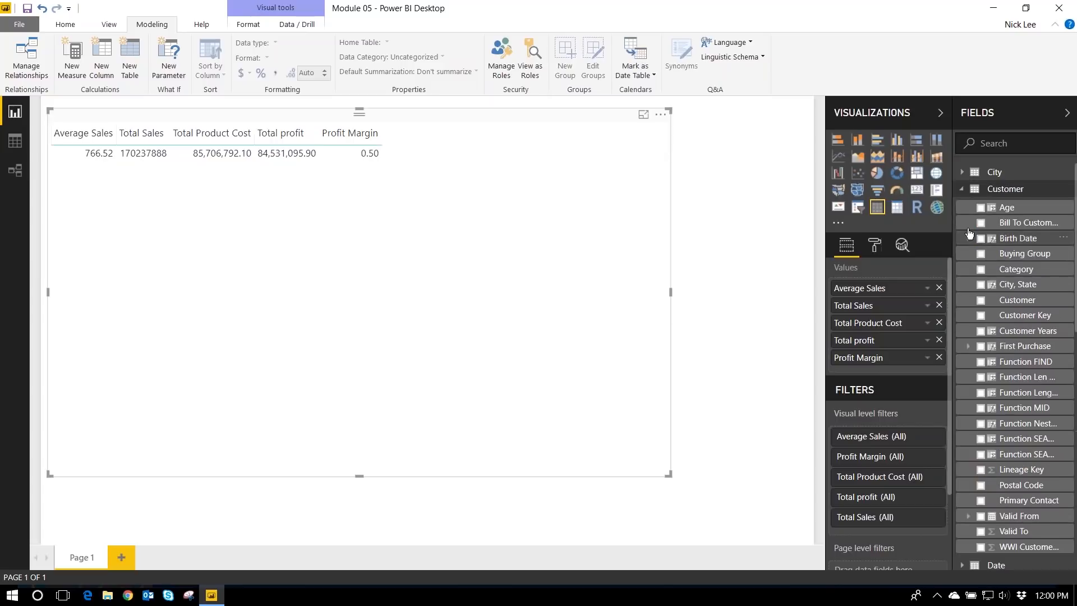
{"action": "left_click", "coordinate": [963, 192]}
{"action": "left_click", "coordinate": [962, 206]}
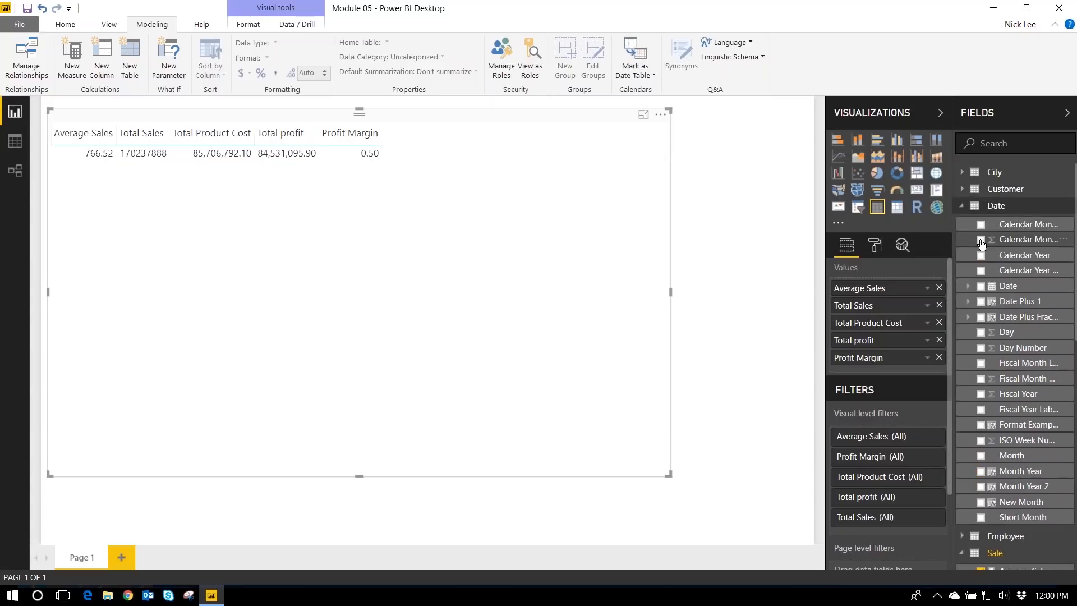
{"action": "left_click", "coordinate": [982, 256]}
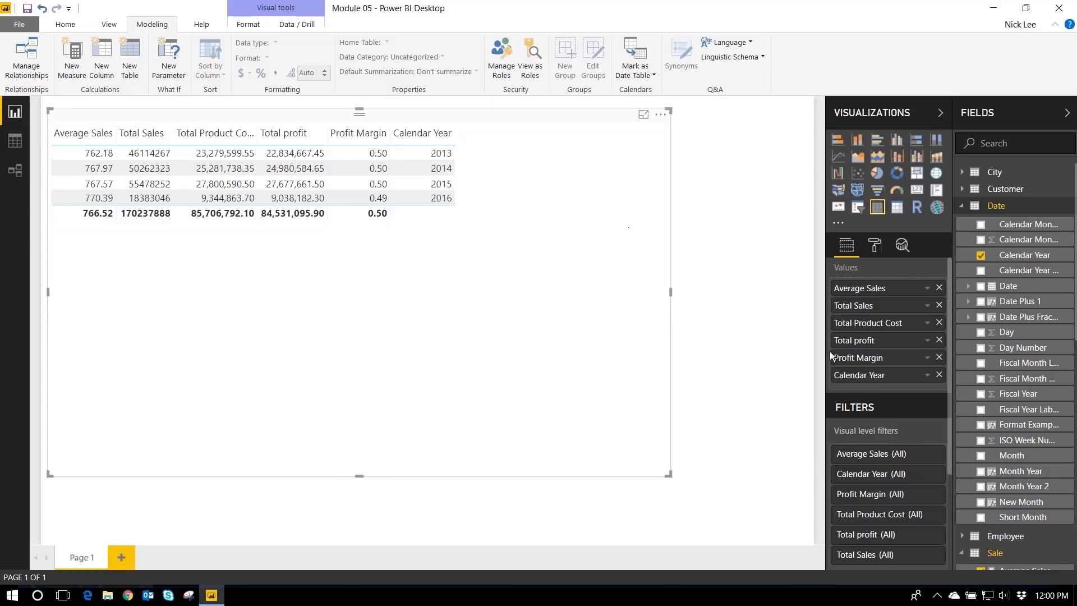
{"action": "left_click", "coordinate": [981, 455]}
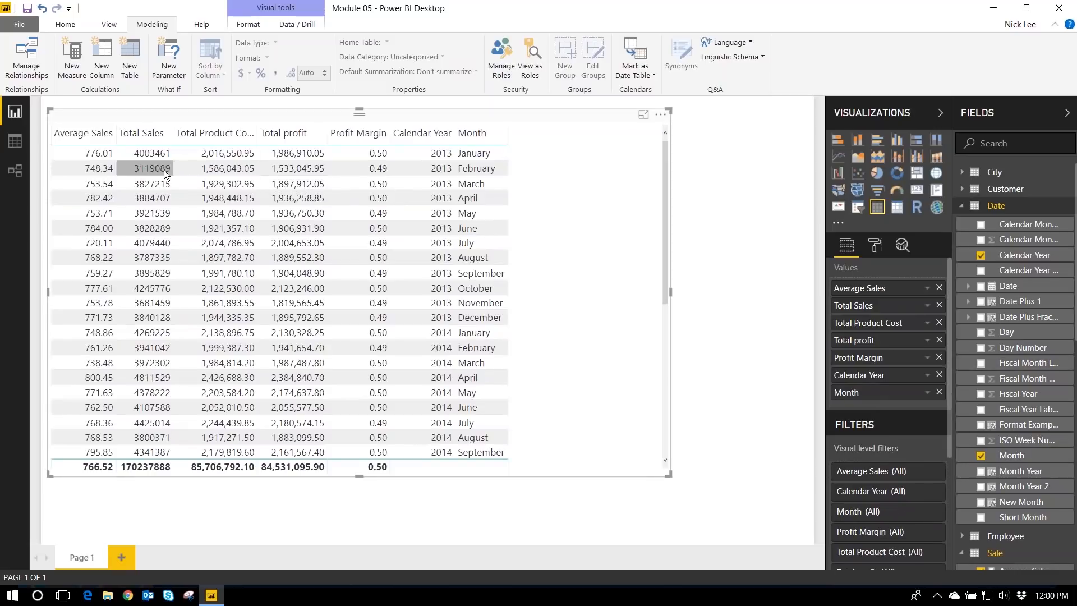